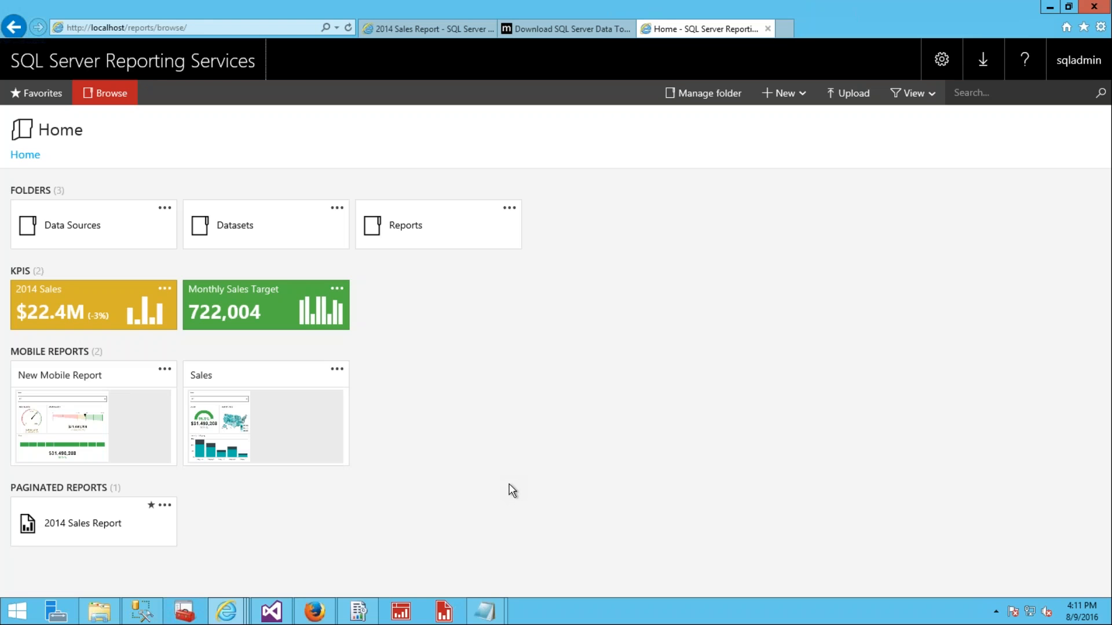
- Switch to the SQL Server Data Tools download page in the browser and examine the statement about supported SQL Server versions
left_click(271, 612)
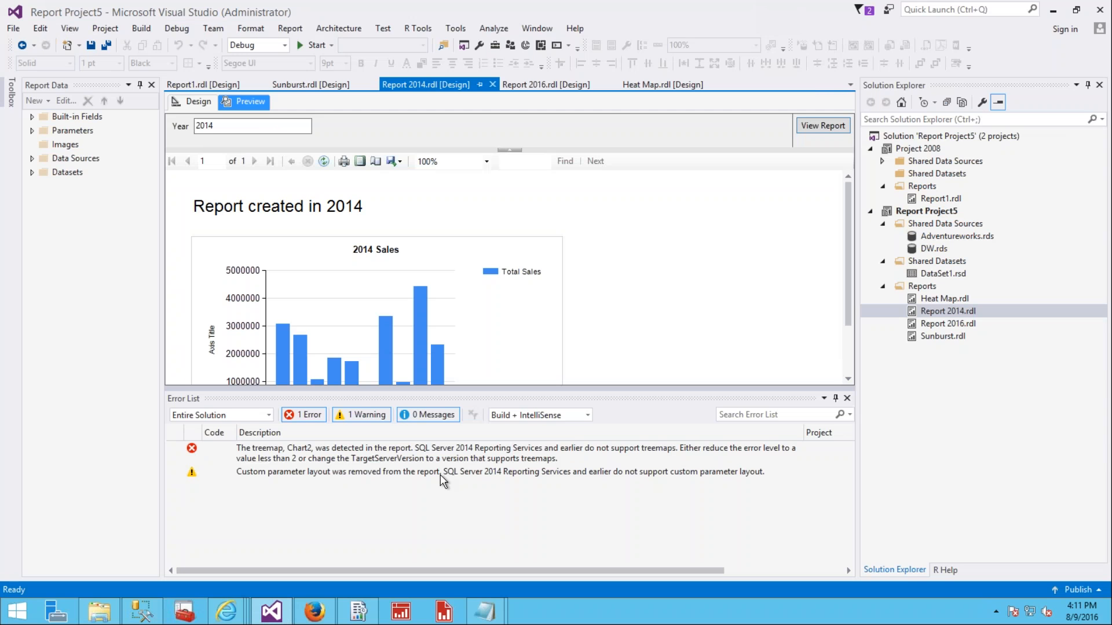
mouse_move(223, 619)
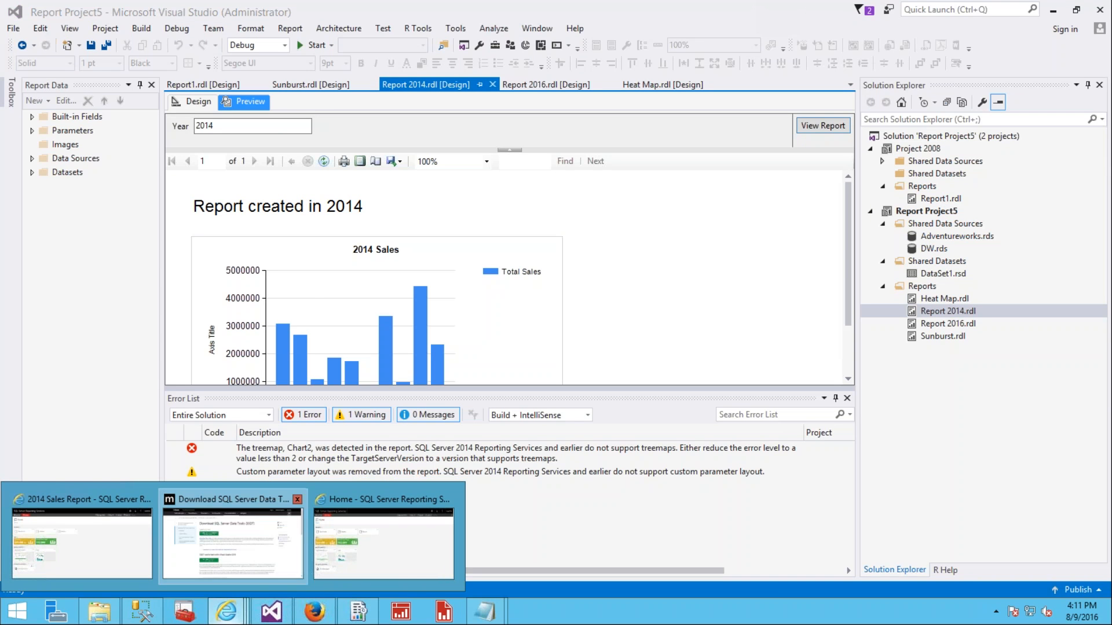
left_click(246, 521)
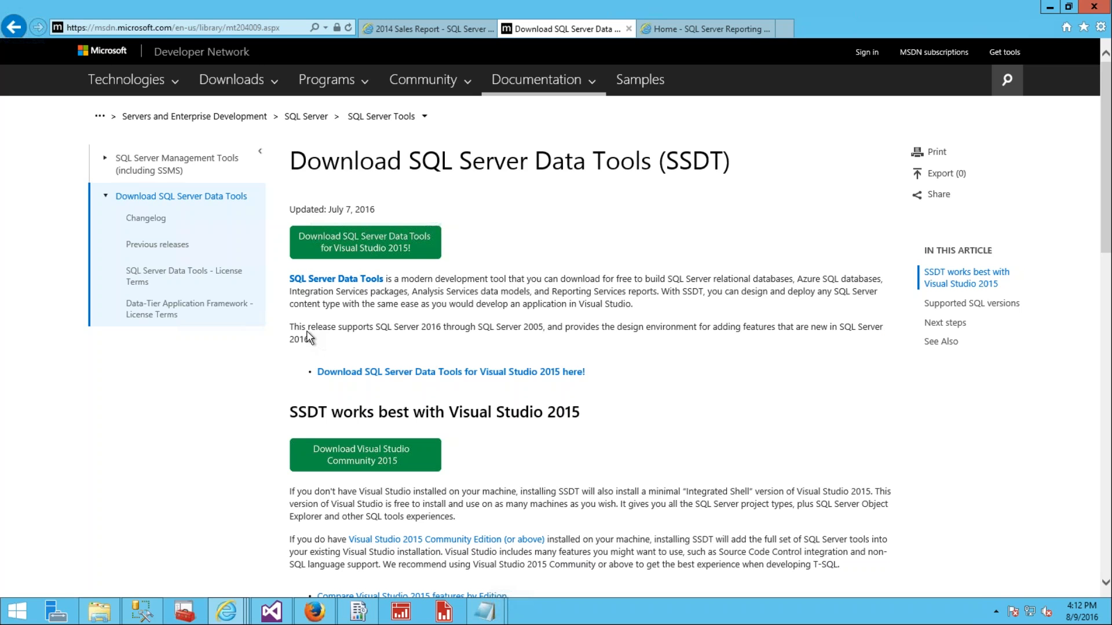
left_click_drag(315, 336, 288, 324)
left_click(226, 376)
- Return to Visual Studio, close the Error List, and show the preview of Report 2016 for comparison with Report 2014
left_click(272, 612)
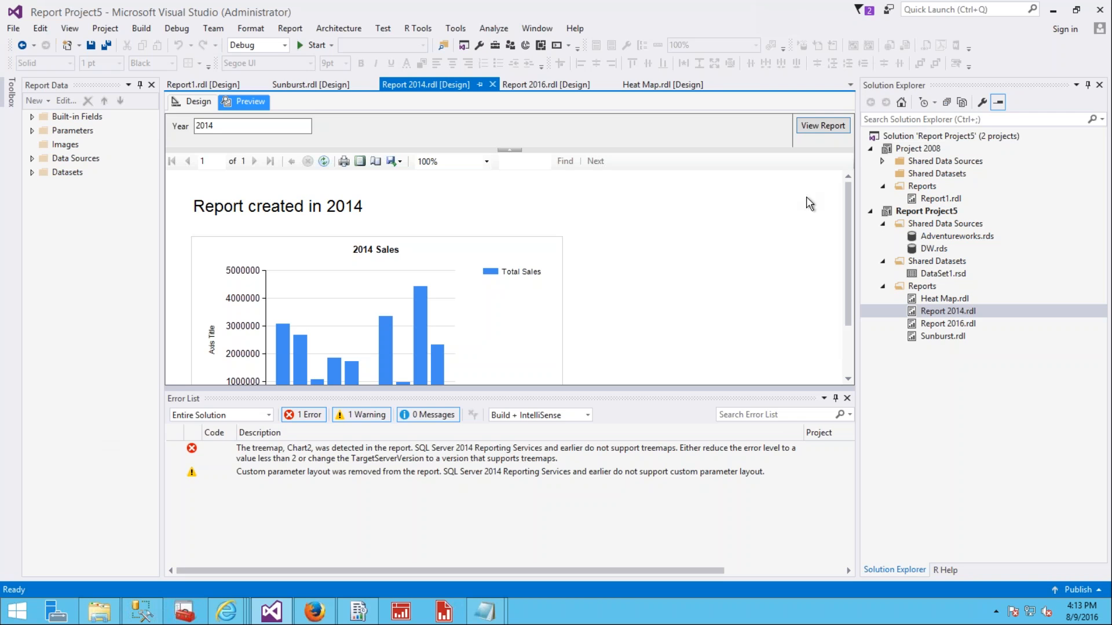
left_click(847, 399)
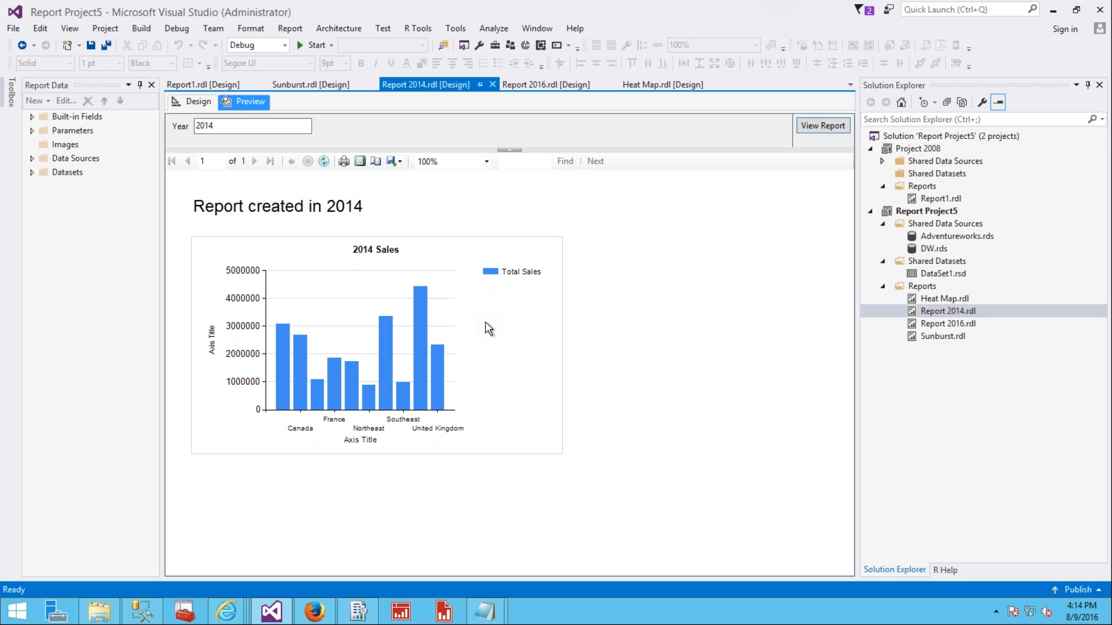
left_click(548, 85)
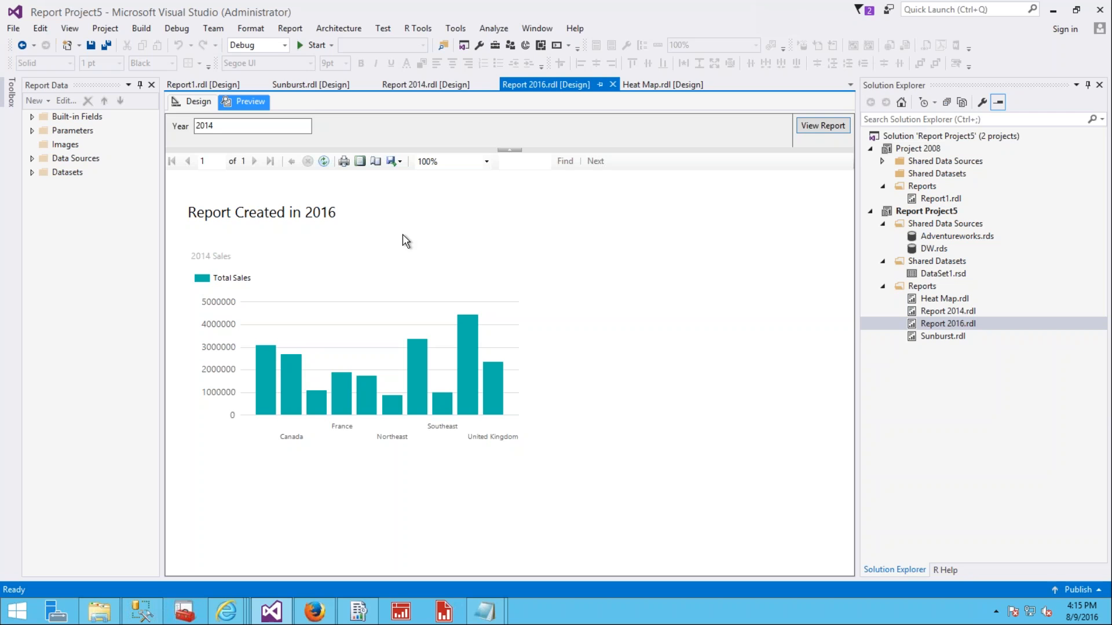
- Add a new visible Text parameter to Report 2016's design, keeping the default name ReportParameter1
left_click(192, 101)
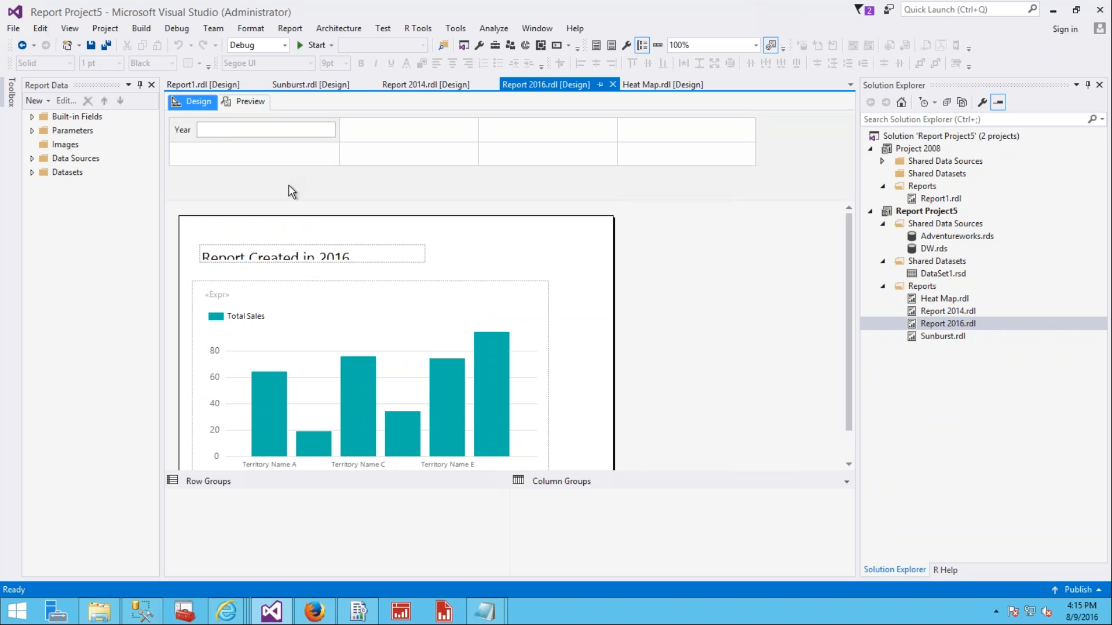
left_click(32, 131)
right_click(70, 131)
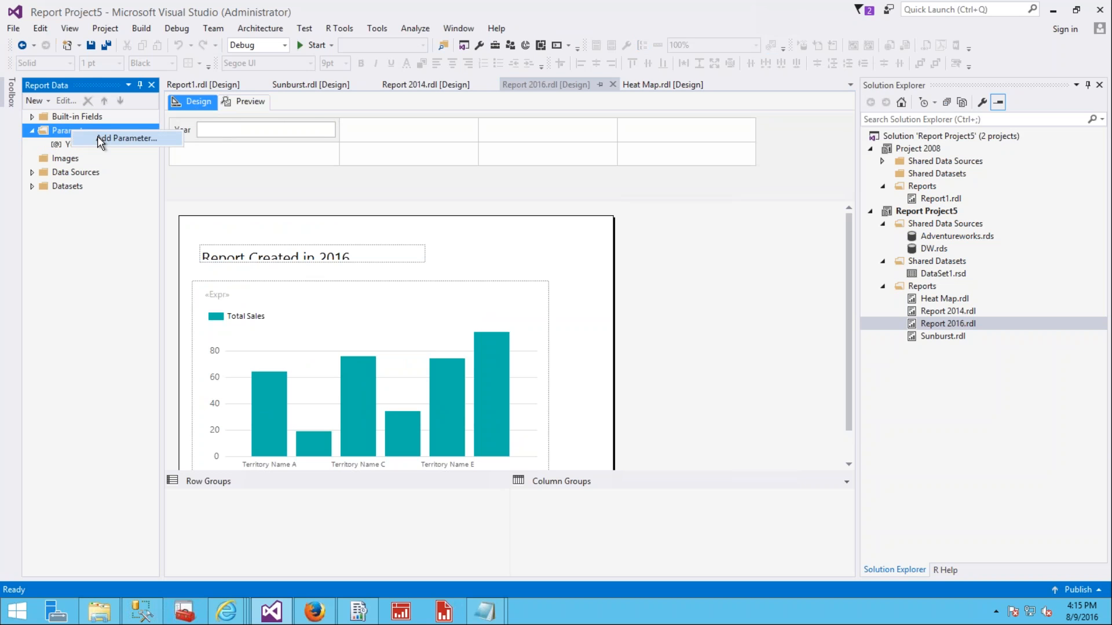
left_click(97, 138)
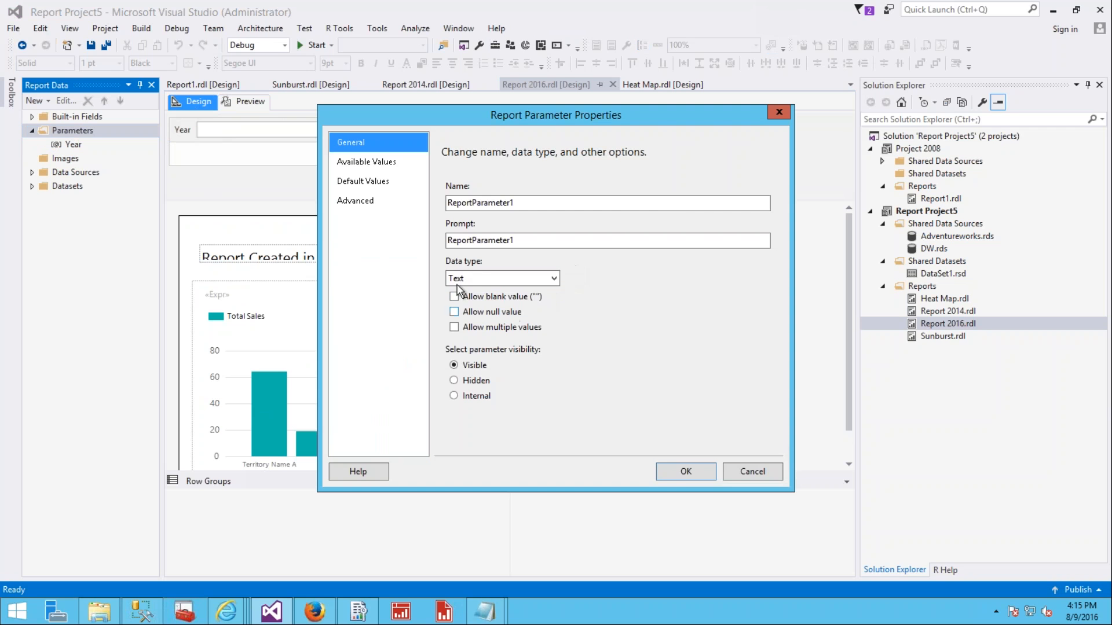
left_click(680, 473)
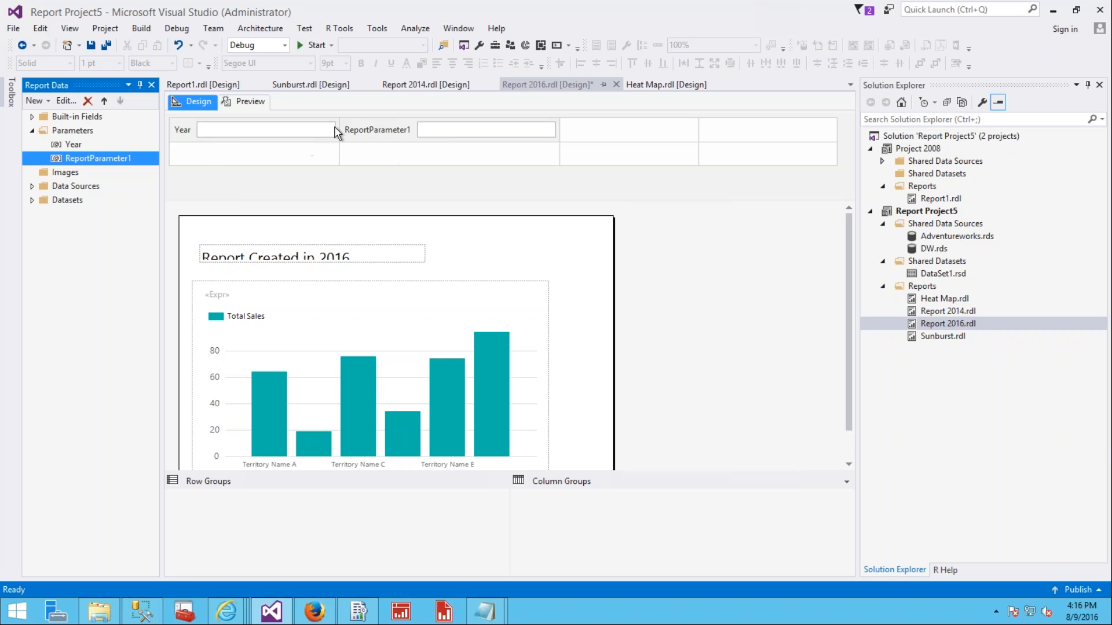
- Move ReportParameter1 directly below Year in the parameter layout grid and check which layout options its cell offers
left_click_drag(394, 124, 254, 158)
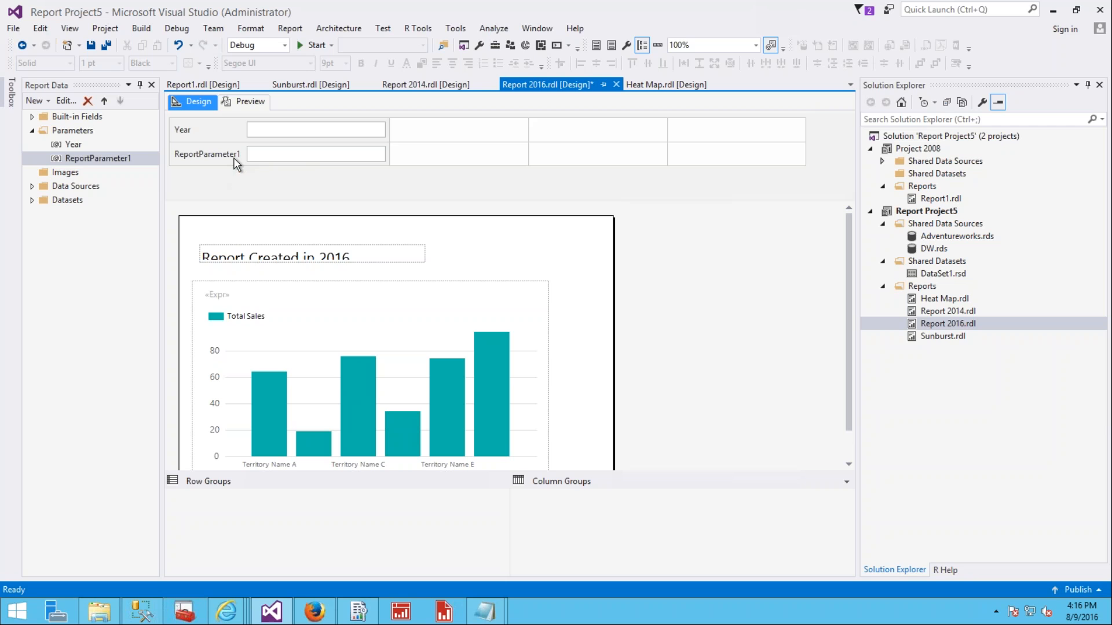
right_click(233, 158)
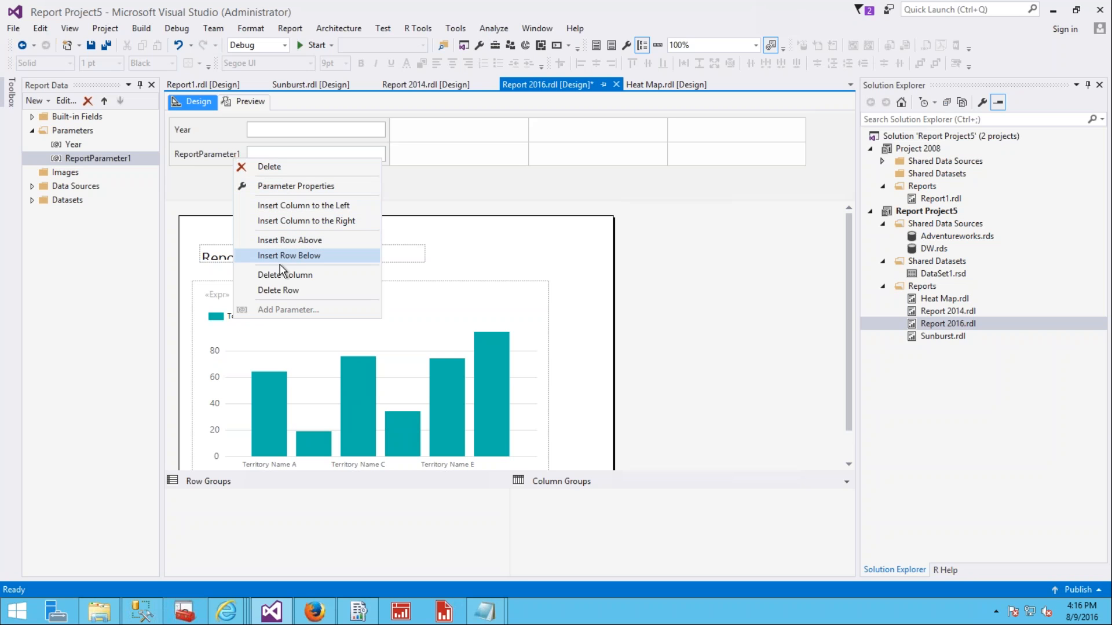
left_click(211, 186)
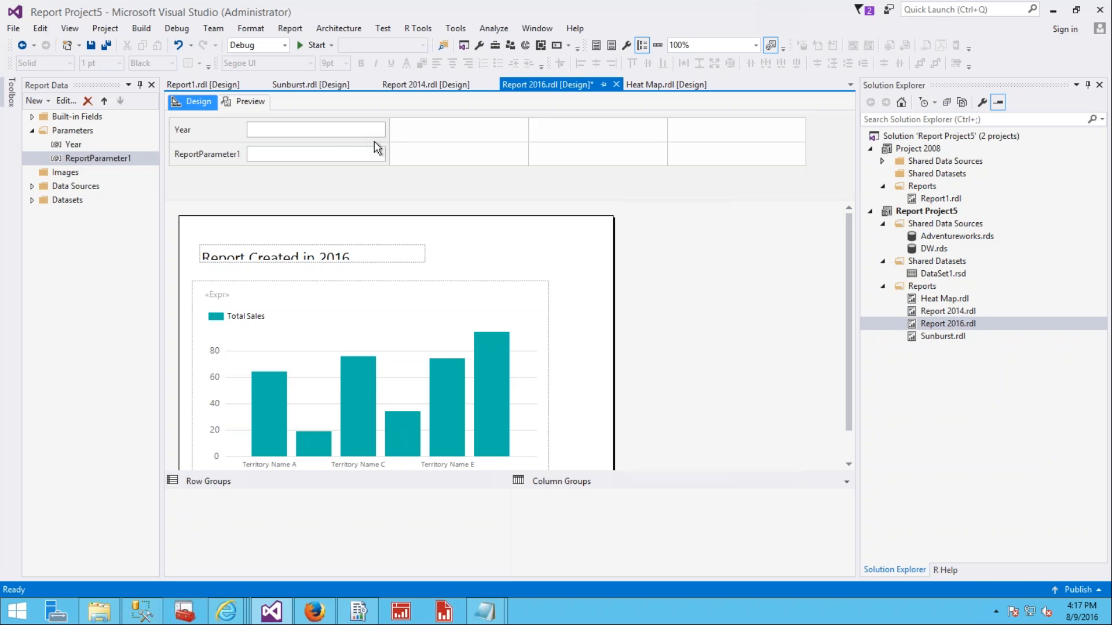
- Review the TargetServerVersion choices in Project 2008's properties and keep SQL Server 2008 selected
right_click(910, 150)
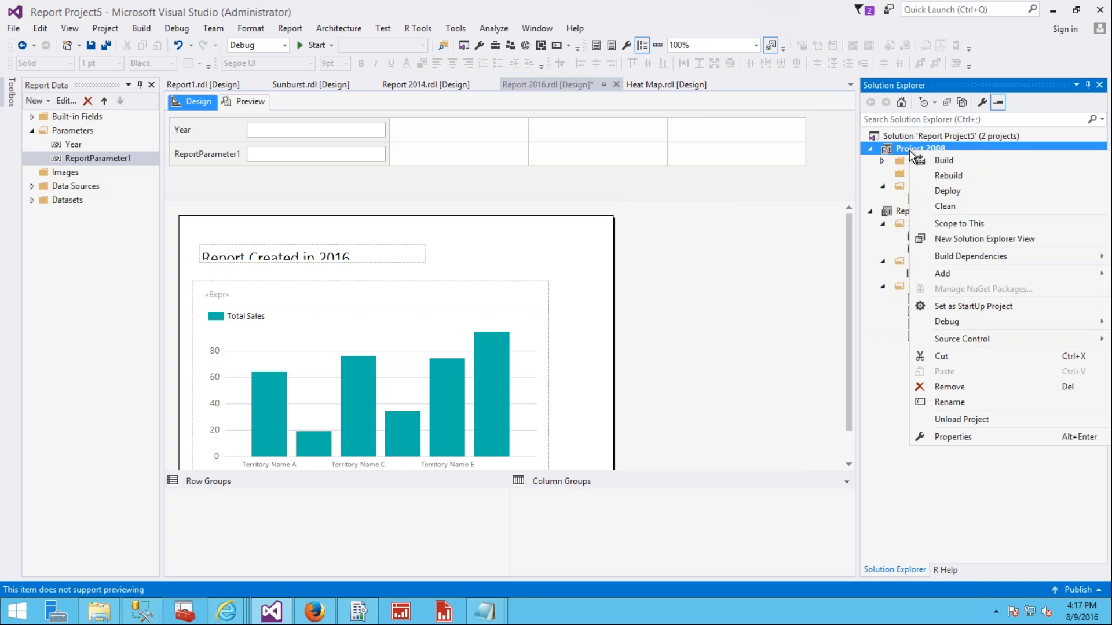
left_click(970, 438)
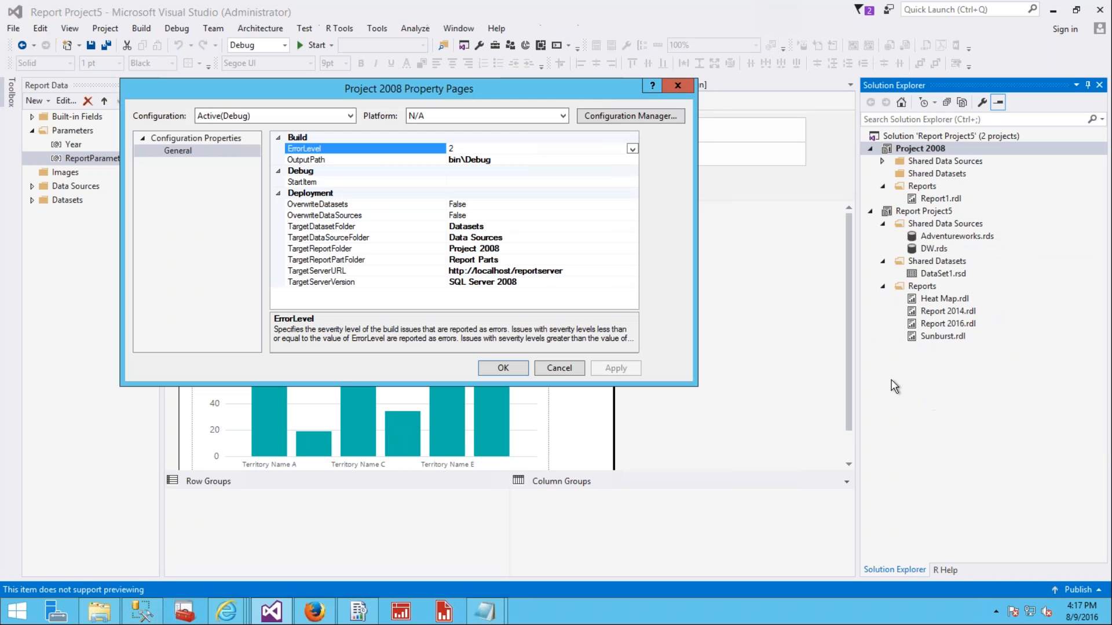
left_click(591, 283)
left_click(633, 282)
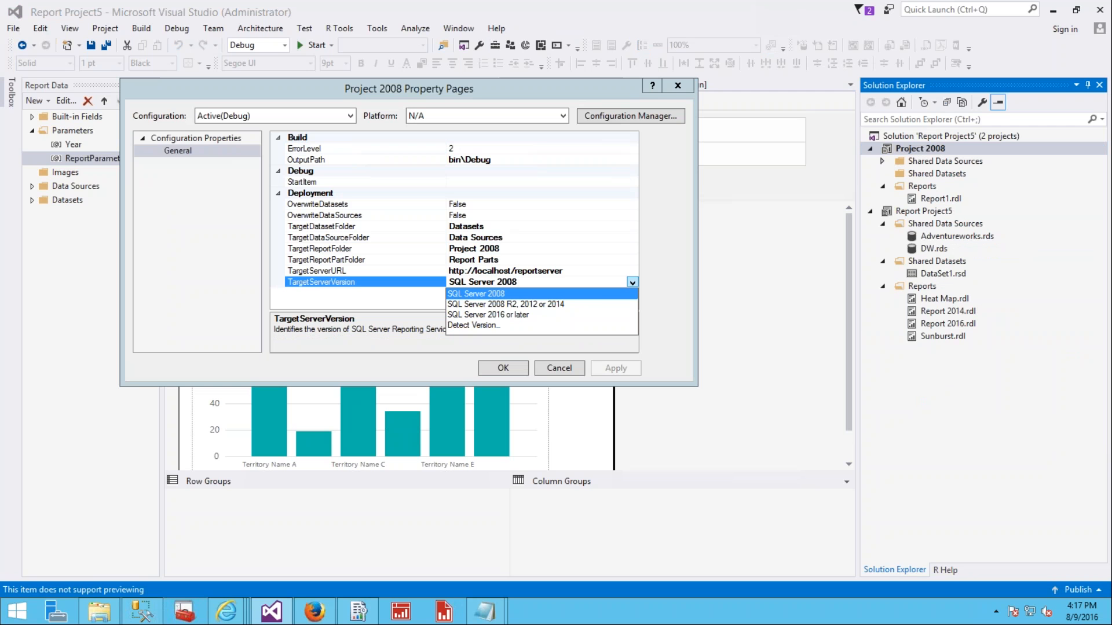
left_click(517, 293)
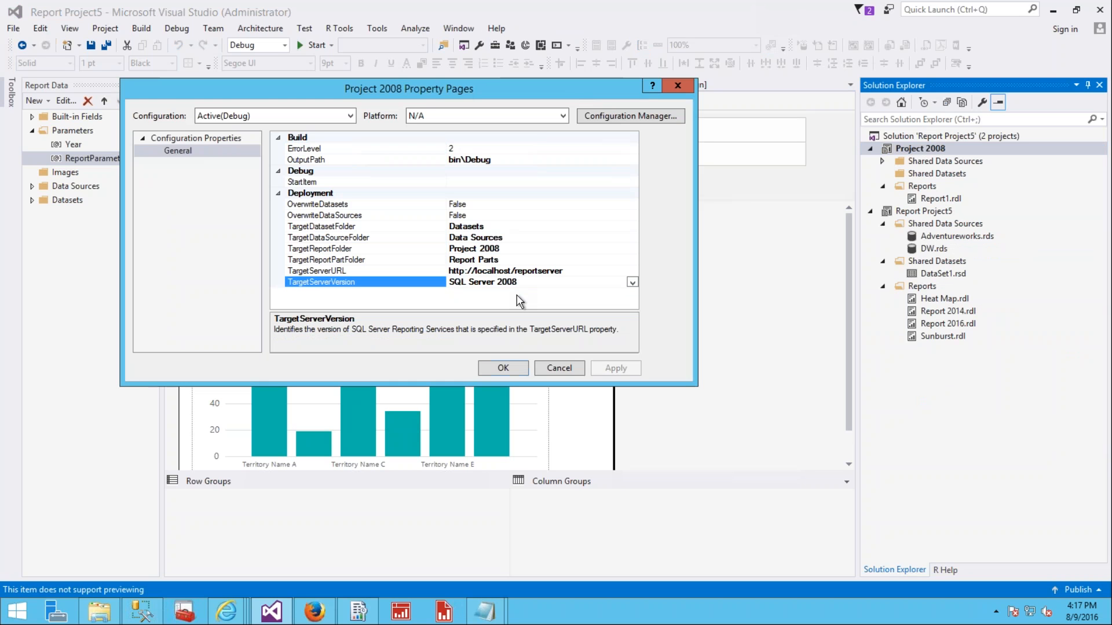
left_click(501, 368)
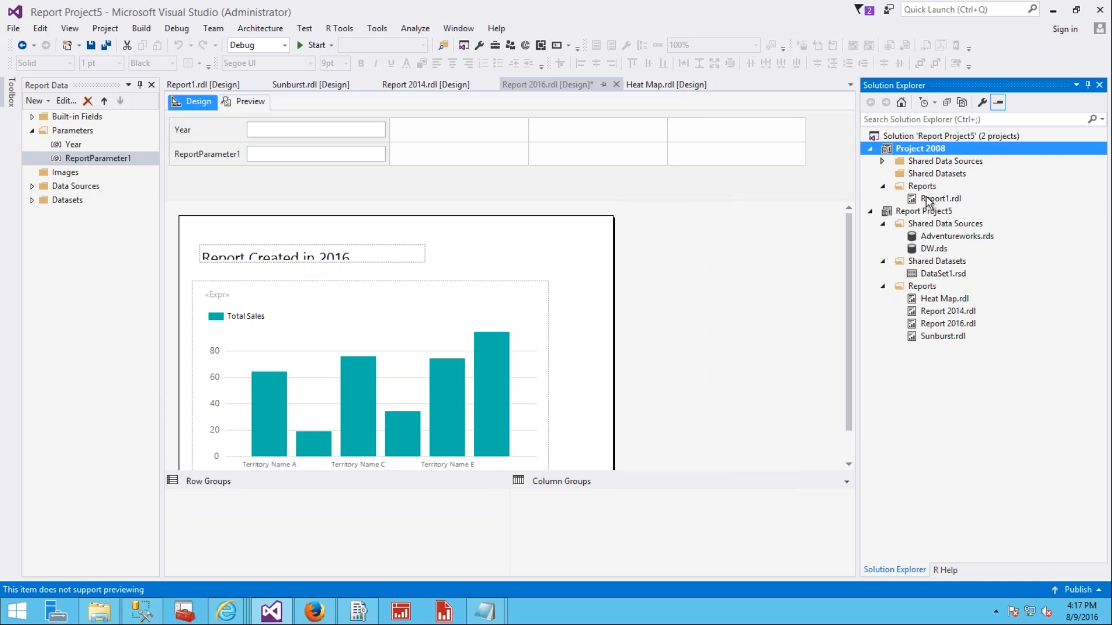
- Open Report1.rdl from Project 2008 and browse the chart types offered for a new chart, without adding one
double_click(928, 199)
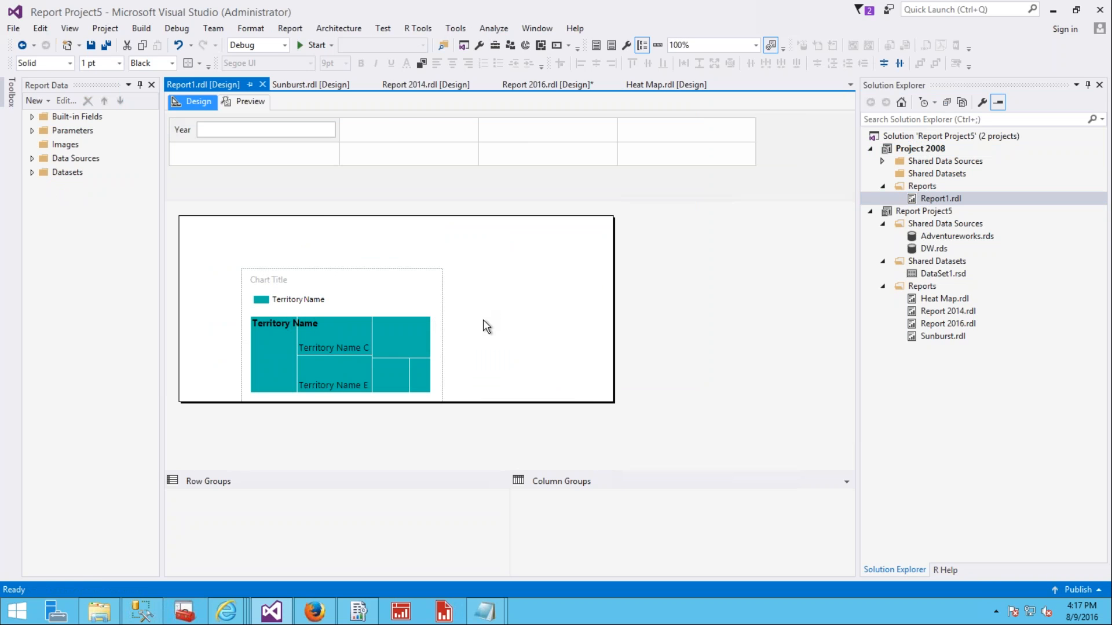
left_click(390, 297)
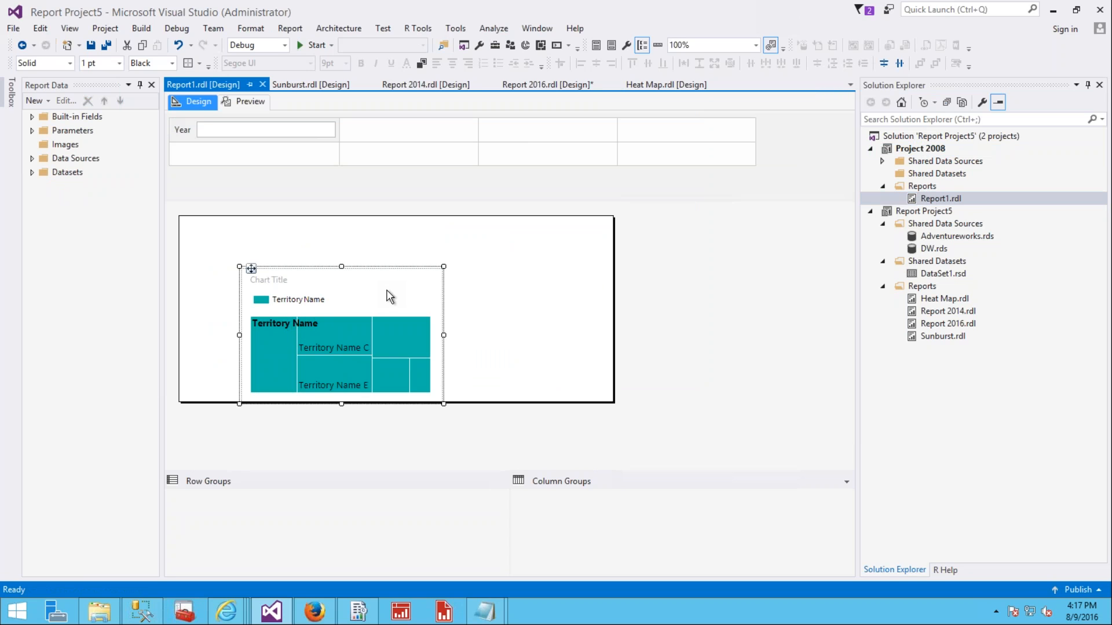
left_click(9, 105)
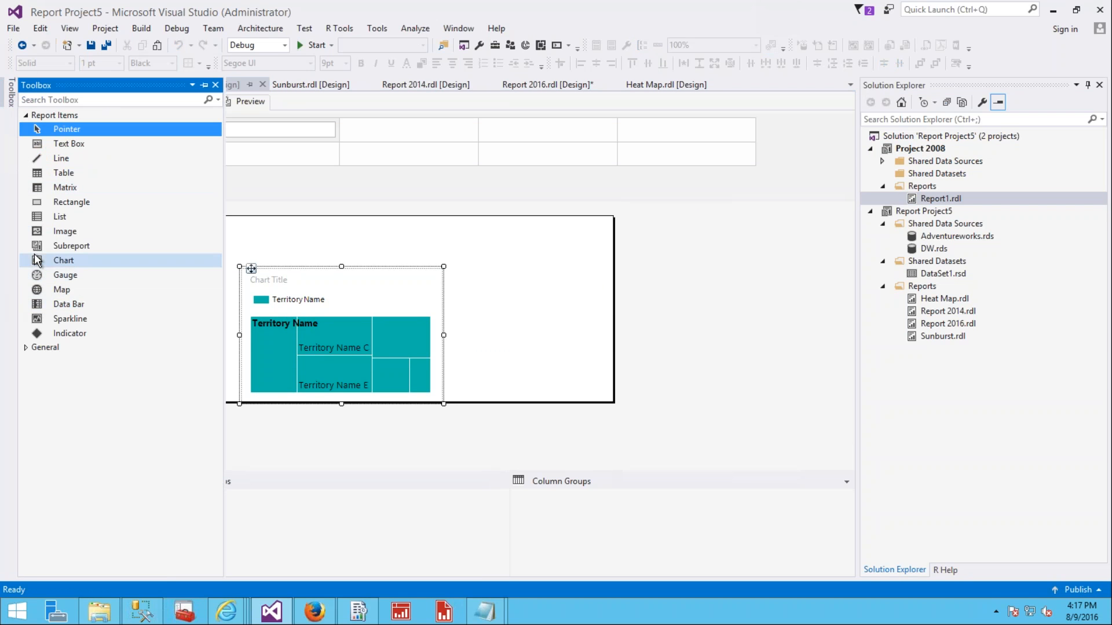
left_click_drag(36, 261, 508, 273)
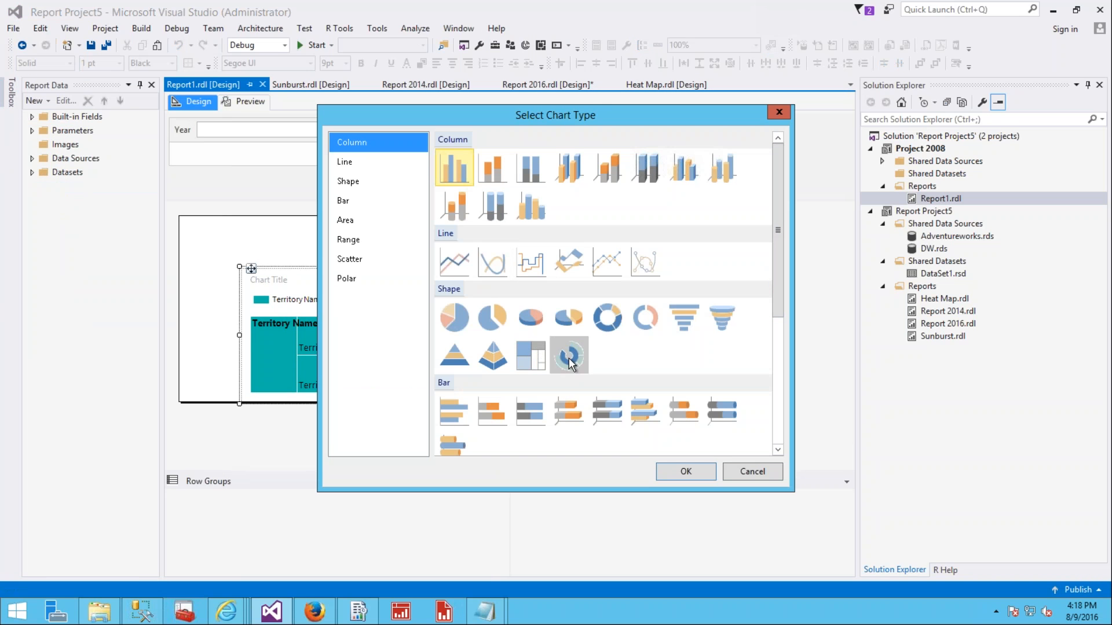
left_click(754, 472)
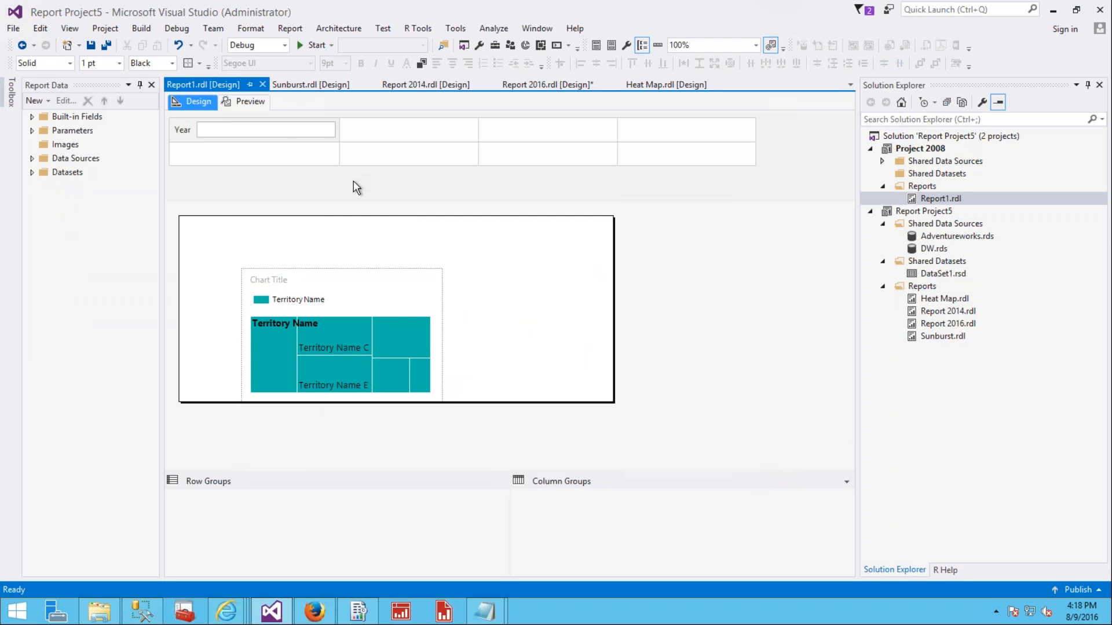
- Try to preview Report1.rdl while its project targets SQL Server 2008
left_click(243, 102)
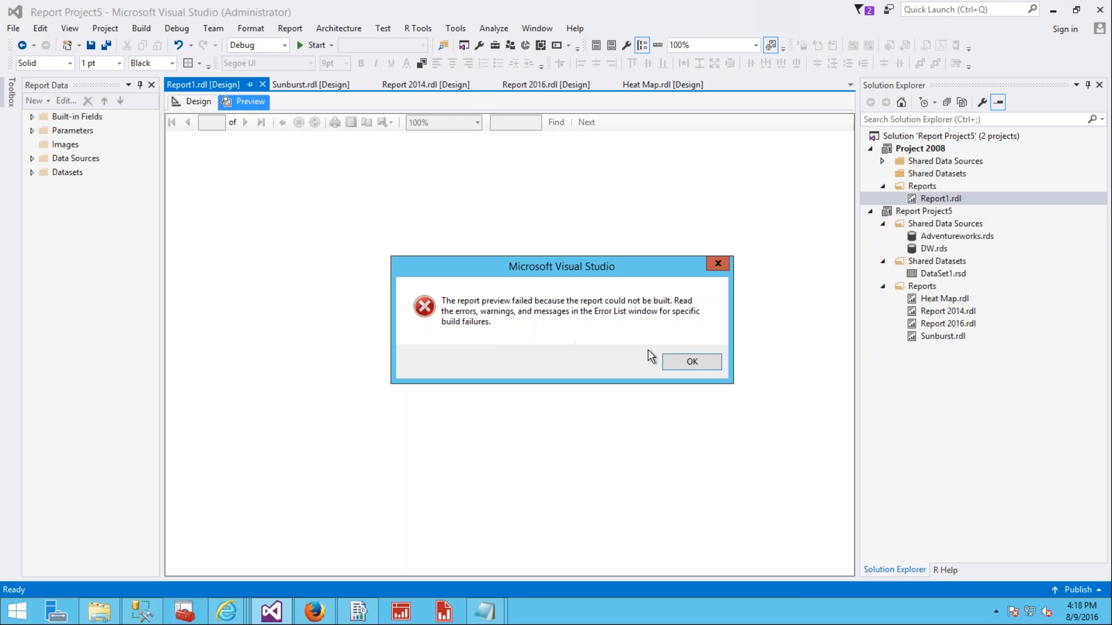
left_click(689, 362)
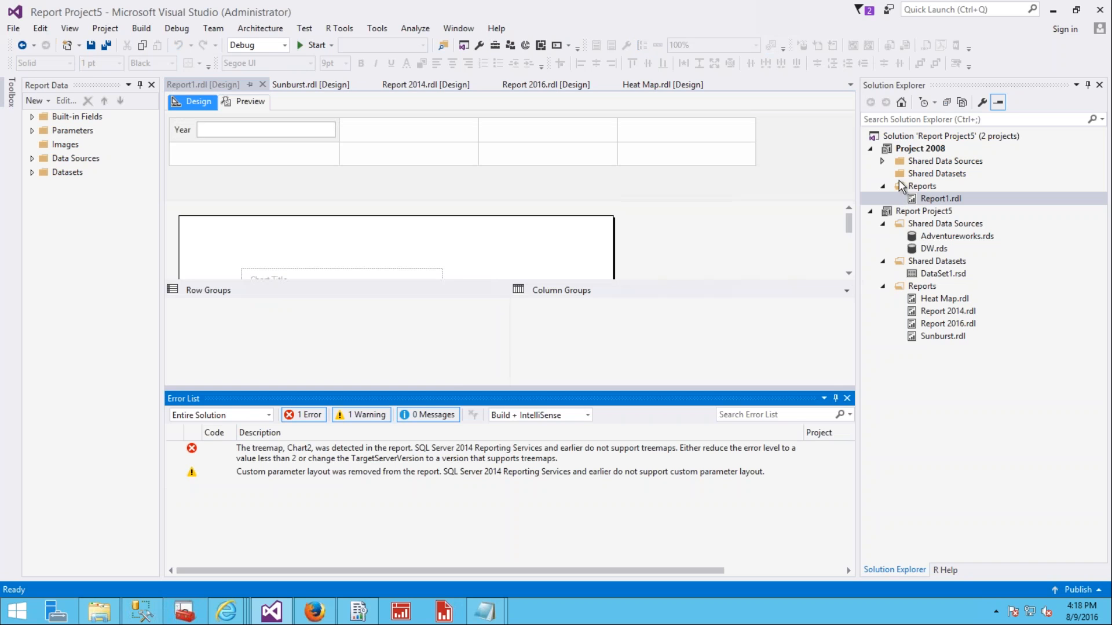
- Set Project 2008's TargetServerVersion property to SQL Server 2016 or later
left_click(910, 151)
right_click(910, 151)
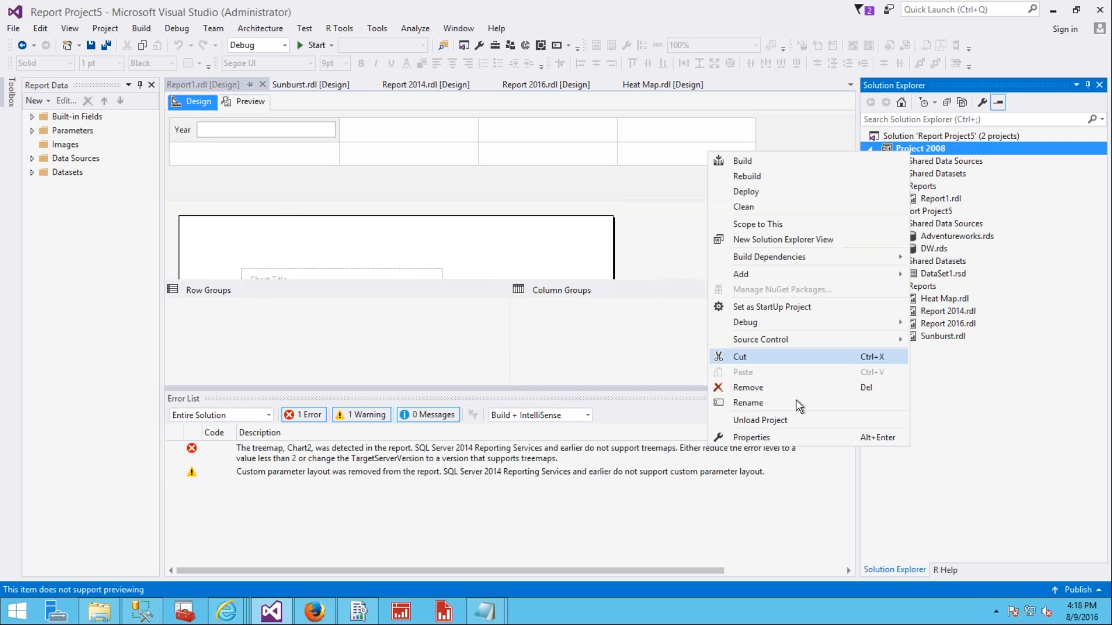
left_click(786, 437)
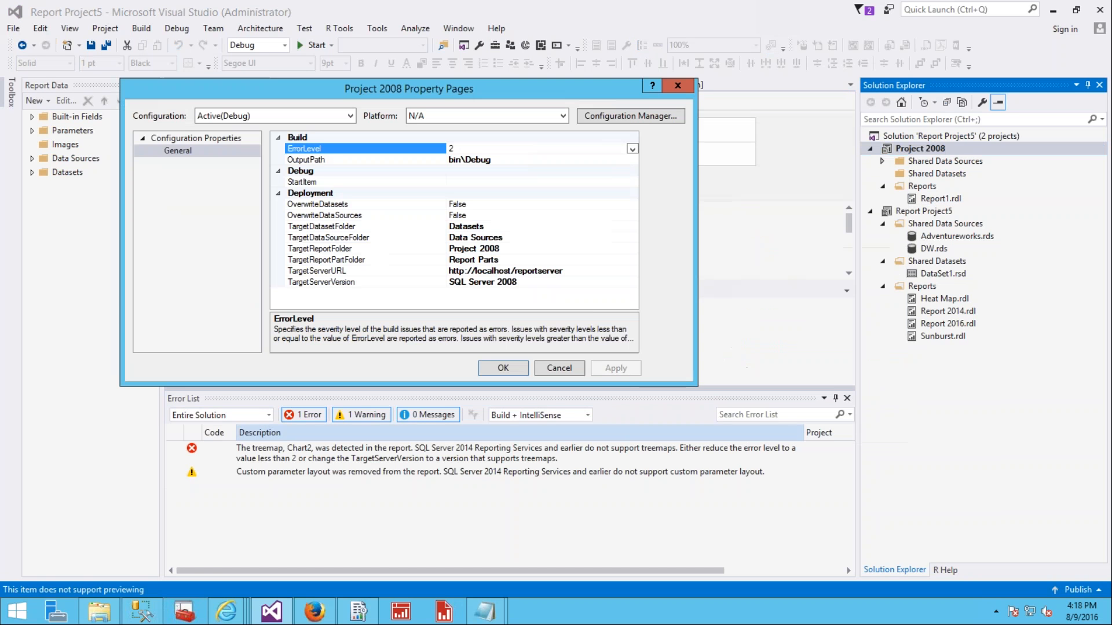
left_click(594, 282)
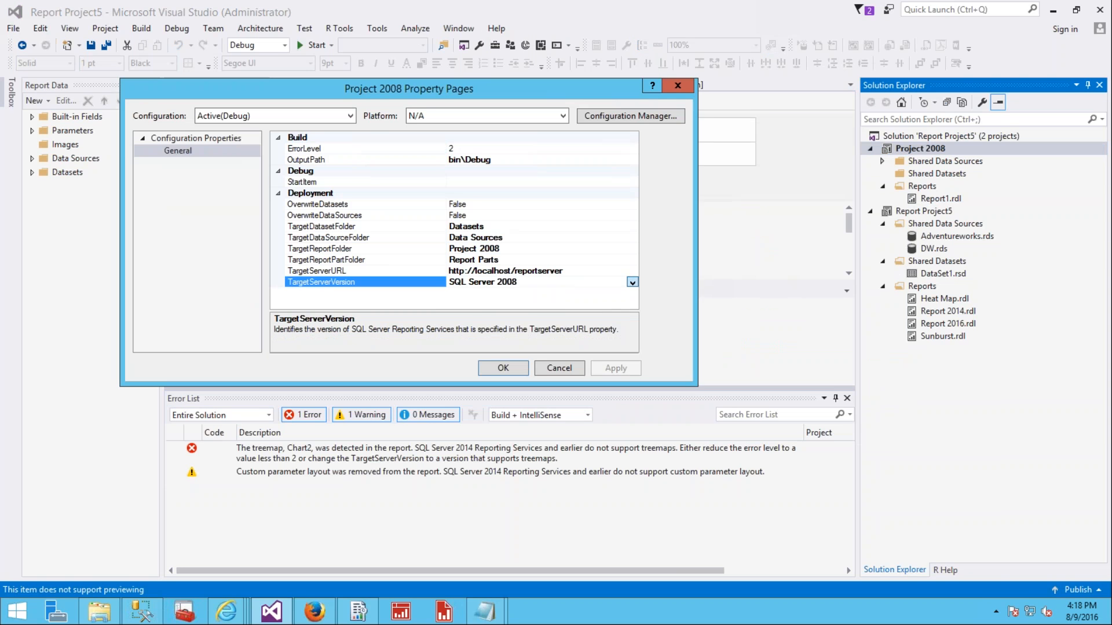
left_click(632, 282)
left_click(533, 314)
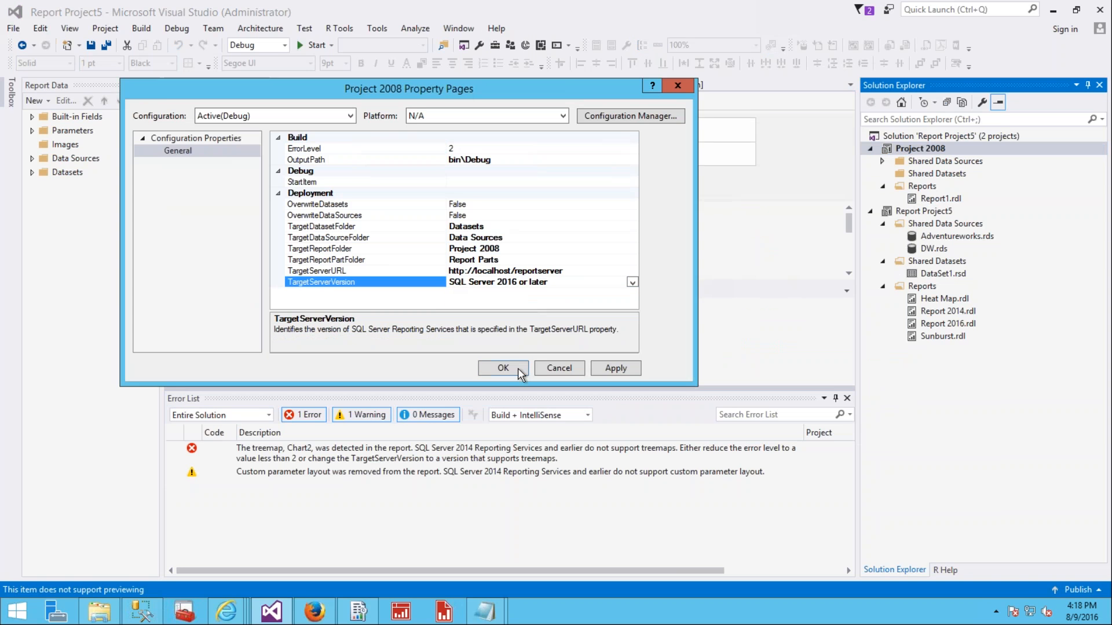
left_click(514, 368)
- Preview Report1.rdl again and run it for the year 2014
left_click(239, 102)
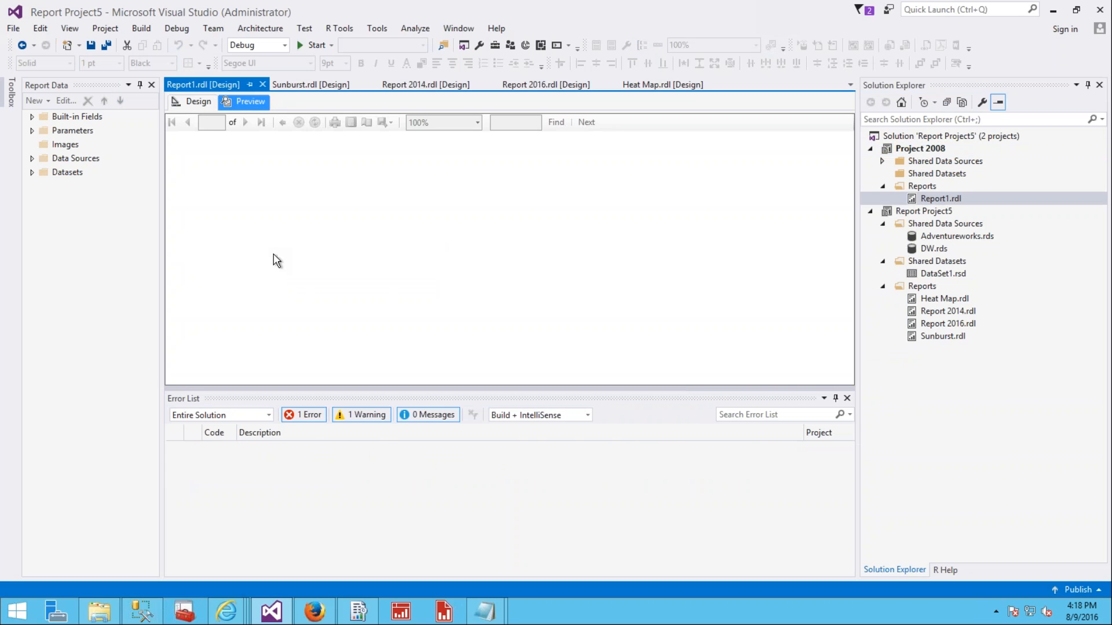
left_click(243, 123)
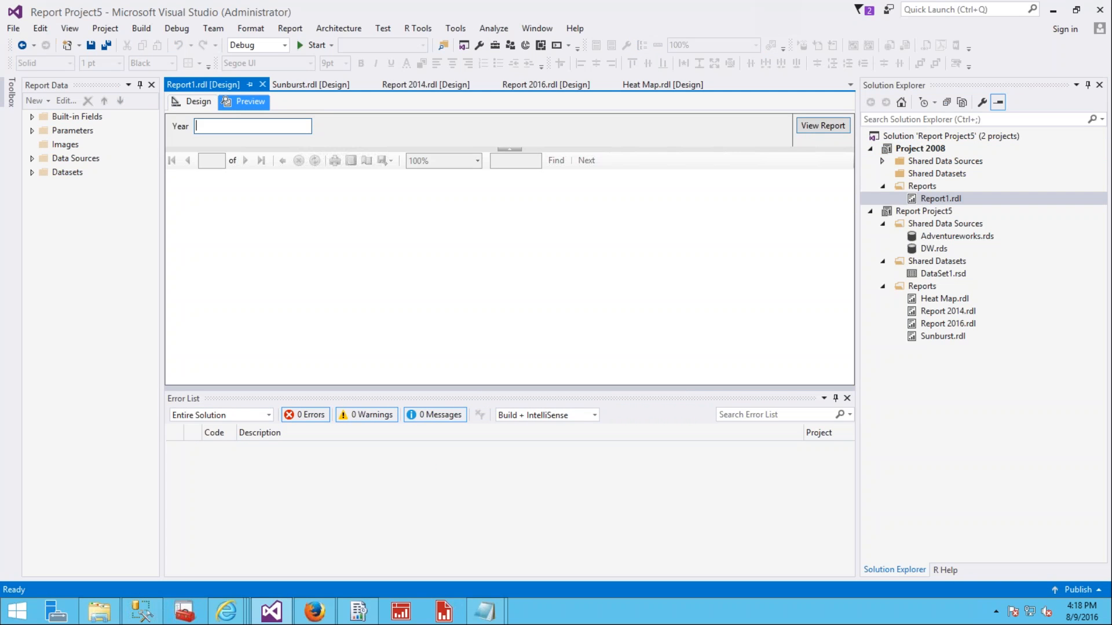
type("2014")
left_click(809, 123)
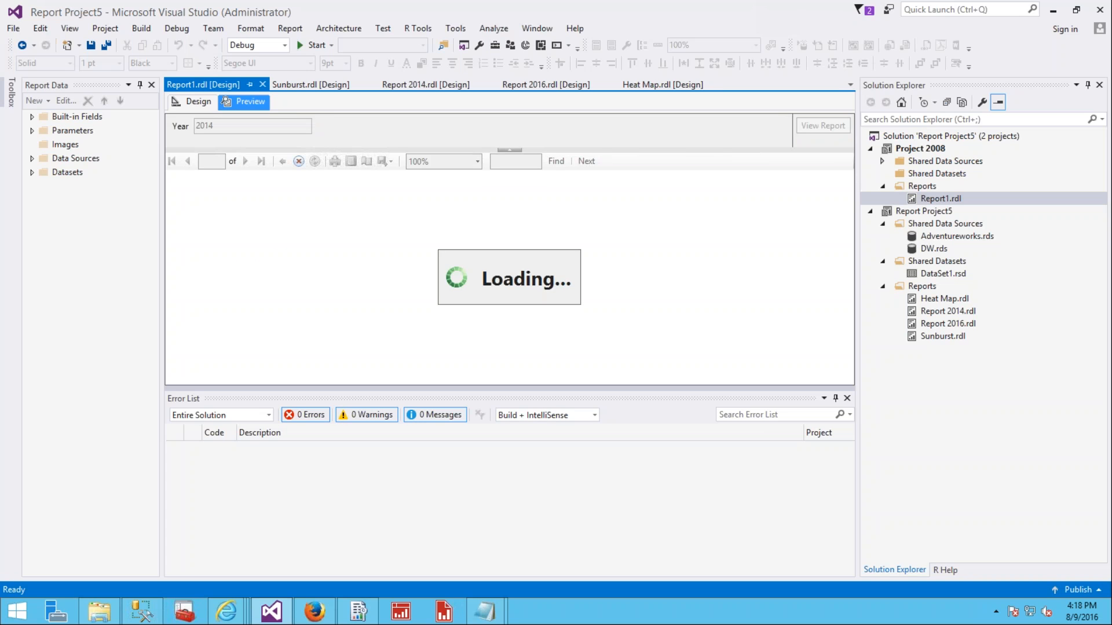
- Leave the preview, close Report1.rdl, and bring up the Heat Map report
left_click(191, 103)
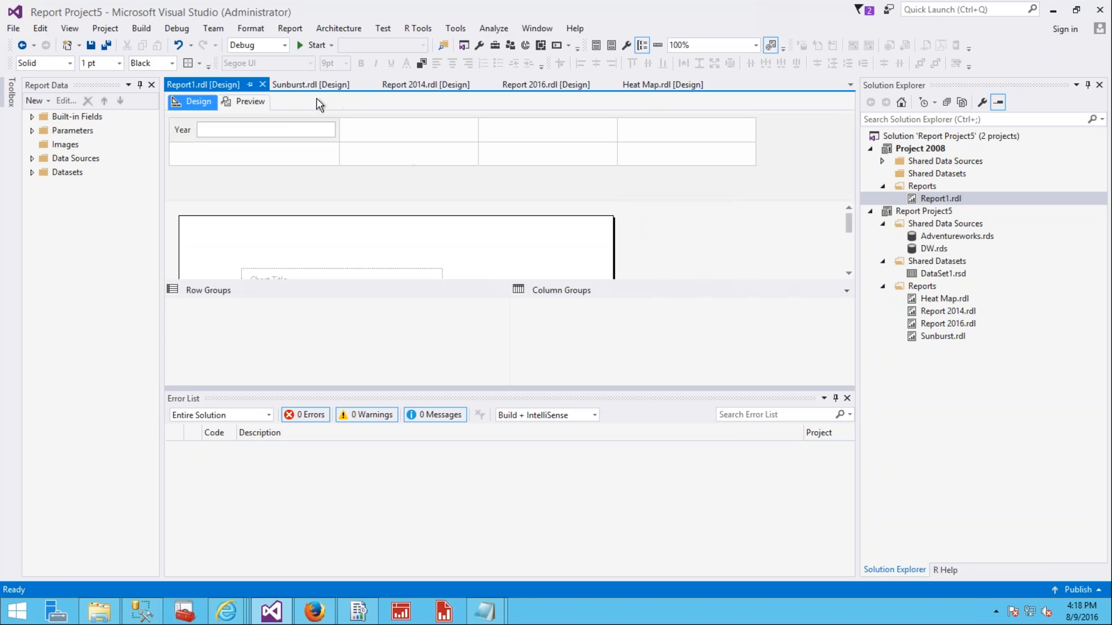
left_click(263, 85)
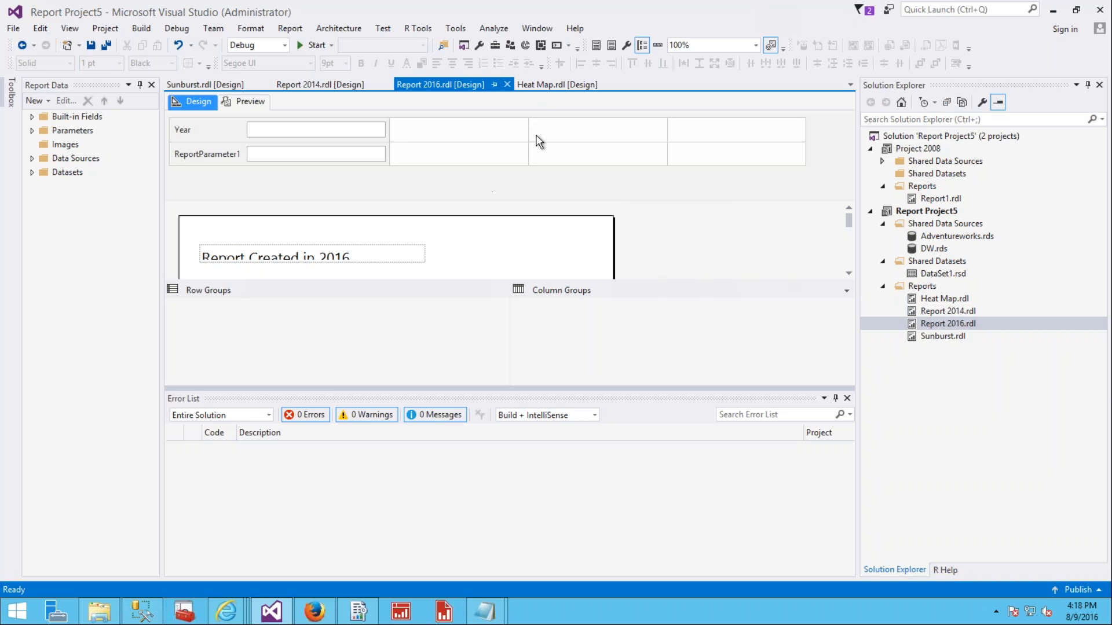
left_click(547, 82)
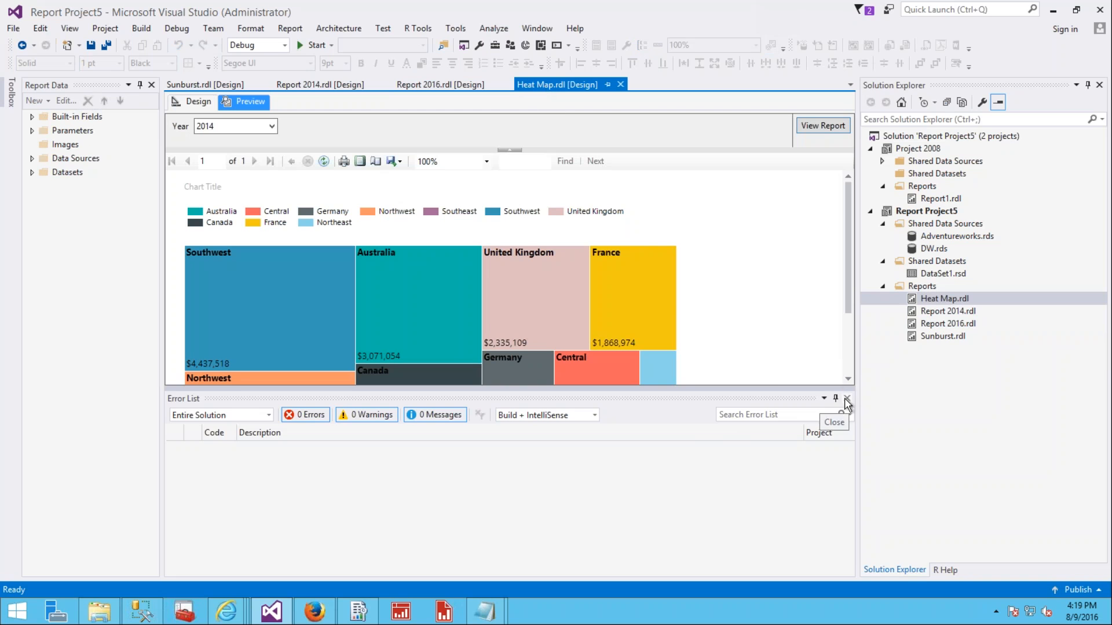
- Close the Error List and inspect the Southwest and Northeast tooltips in the Heat Map report's preview
left_click(846, 400)
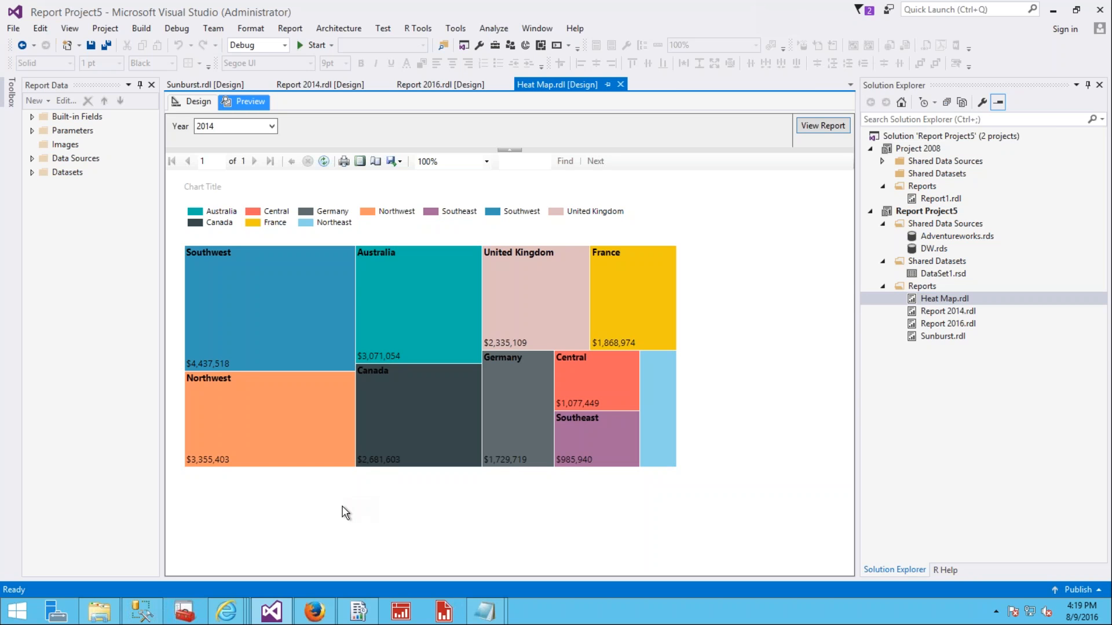
mouse_move(211, 277)
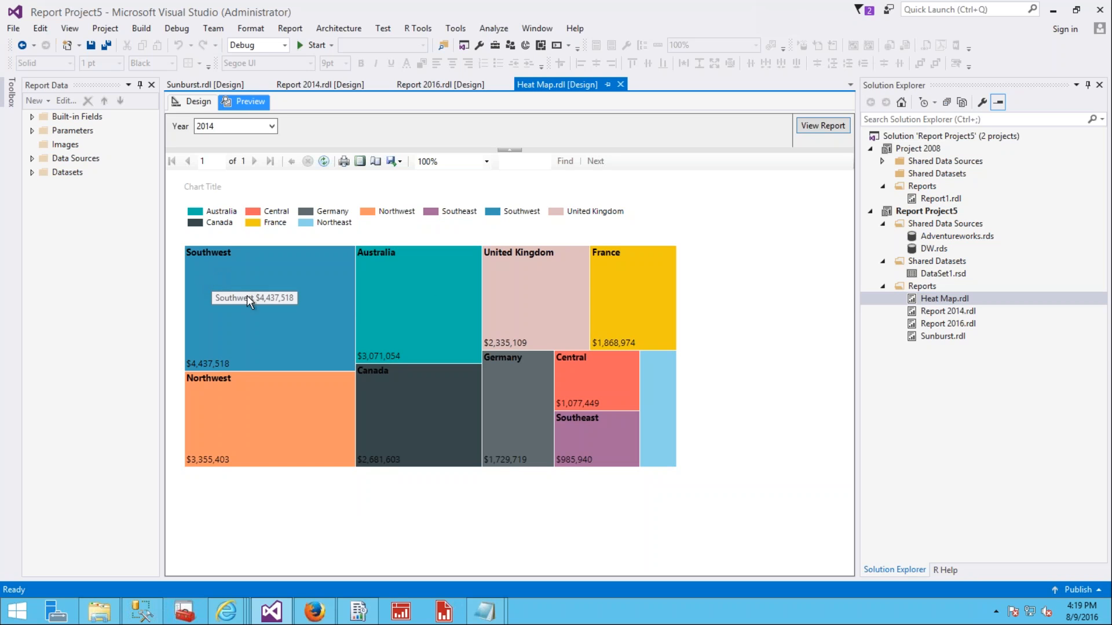
mouse_move(659, 407)
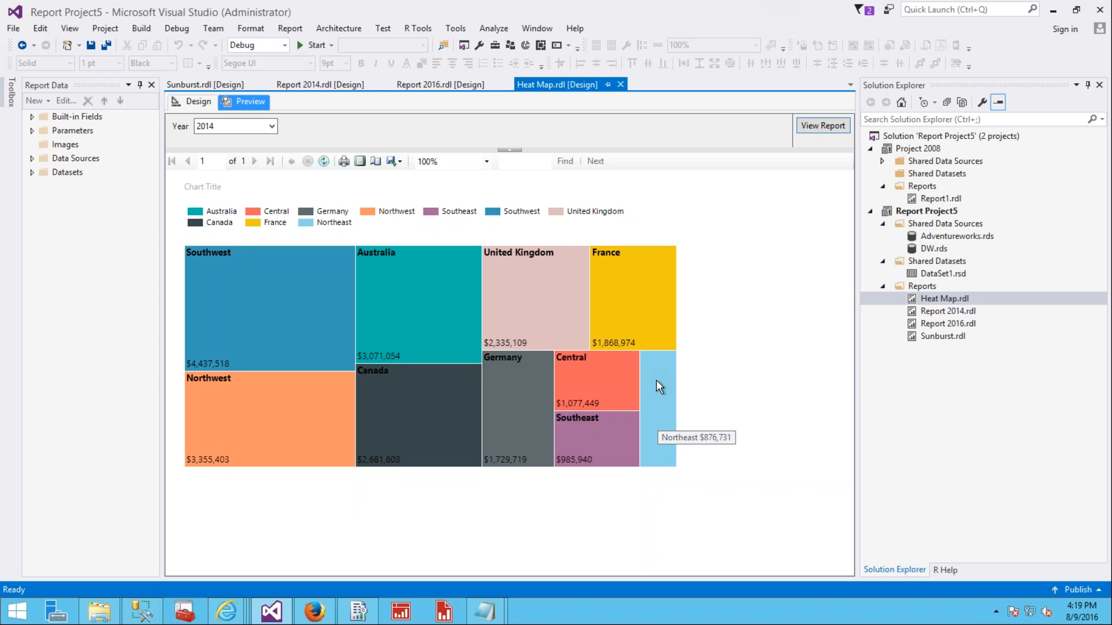
mouse_move(274, 258)
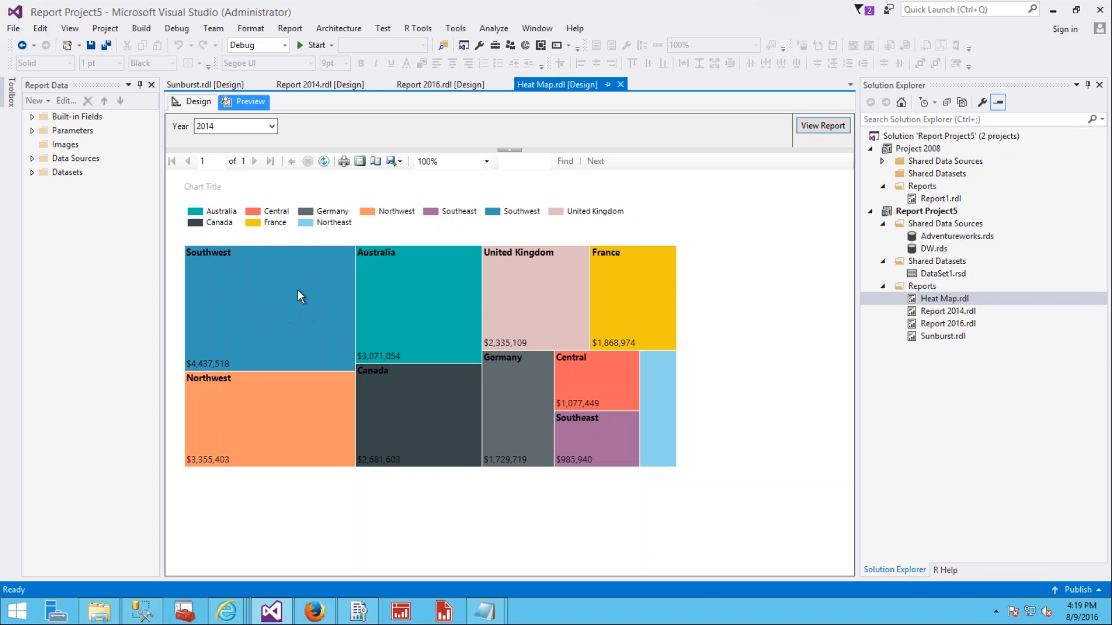
- Return the Heat Map report to design view and examine the chart's values, category groups and series groups
left_click(191, 101)
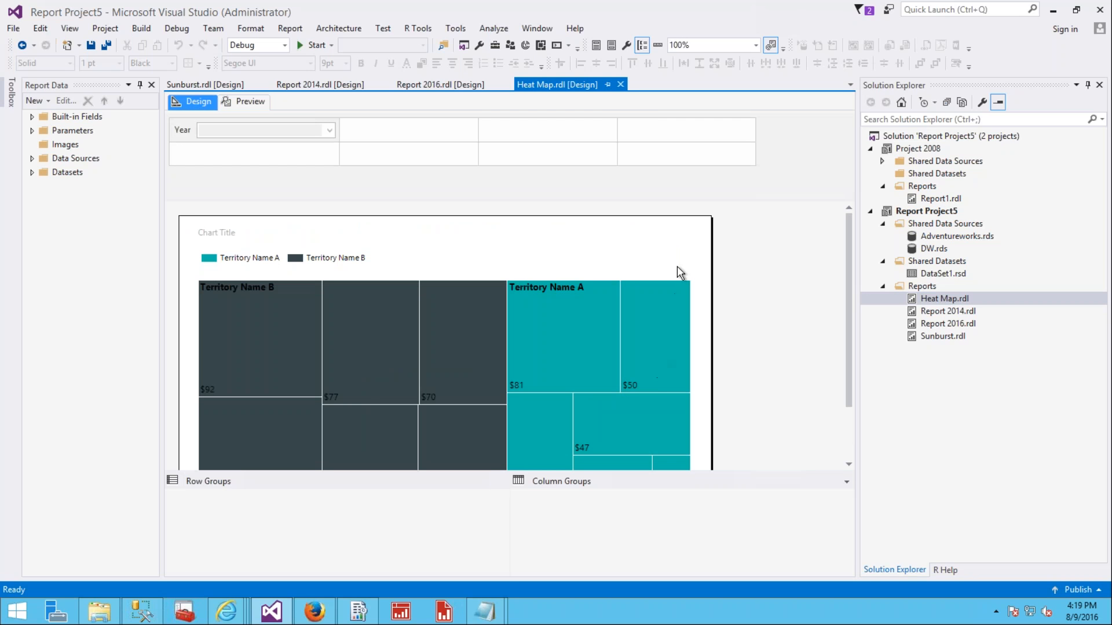
left_click(666, 327)
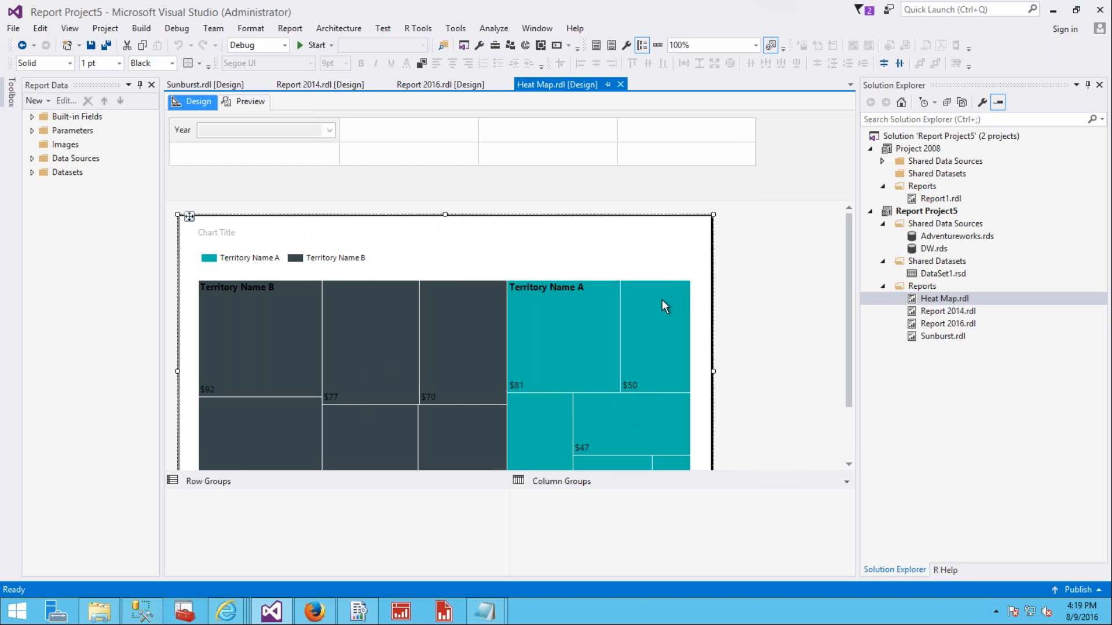
left_click(662, 300)
left_click_drag(669, 465, 774, 458)
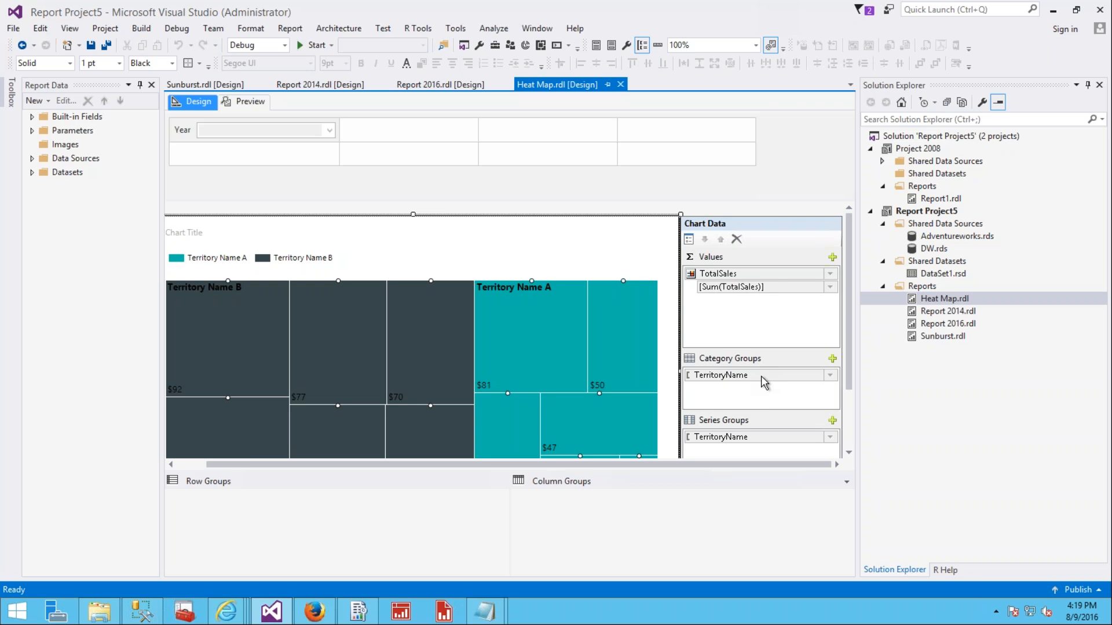
left_click(849, 453)
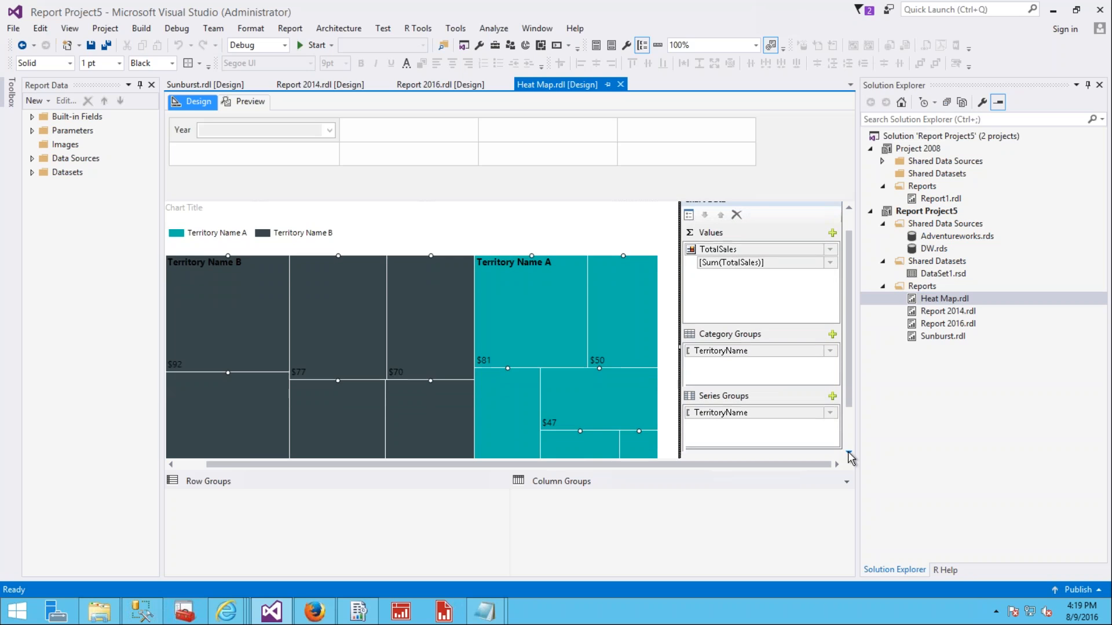
left_click(849, 453)
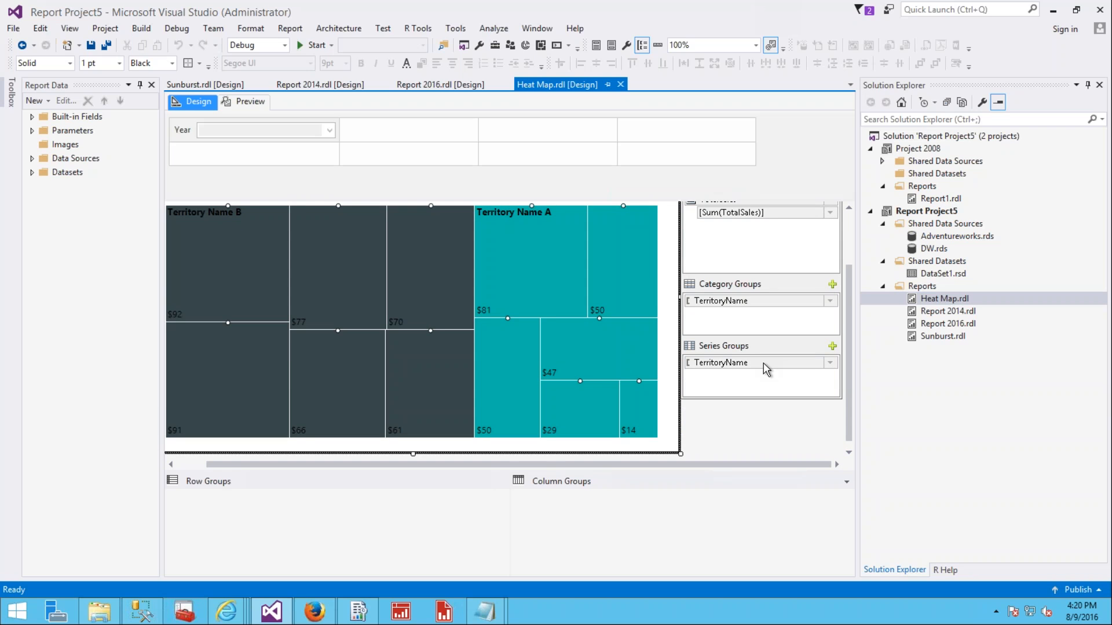
- Check the data label options of the Heat Map chart without changing them, and deselect the chart
right_click(486, 308)
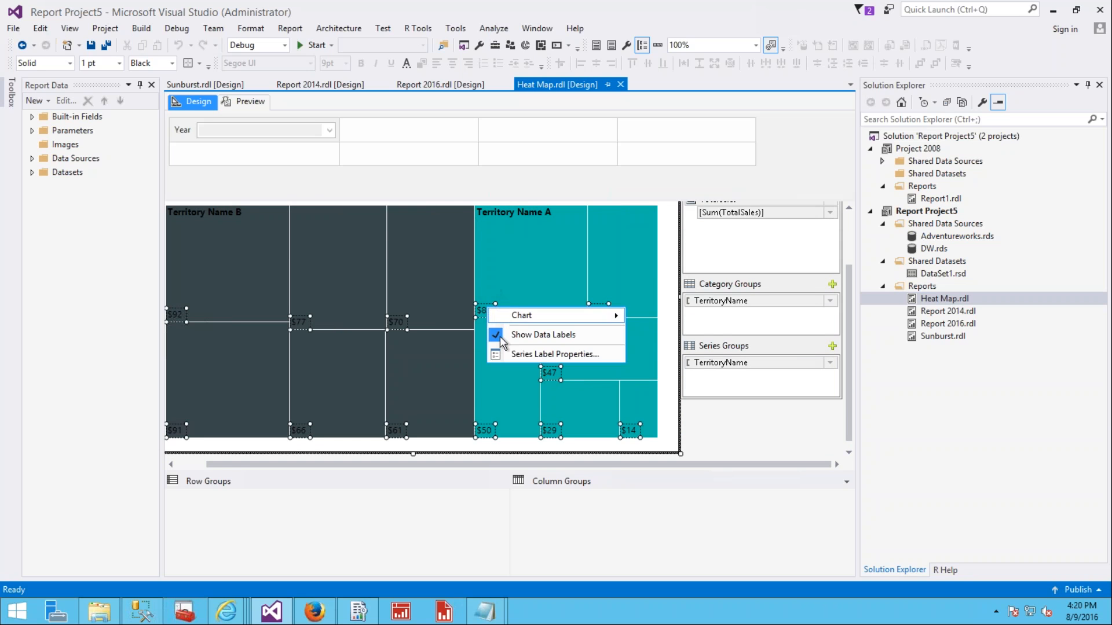
left_click(517, 247)
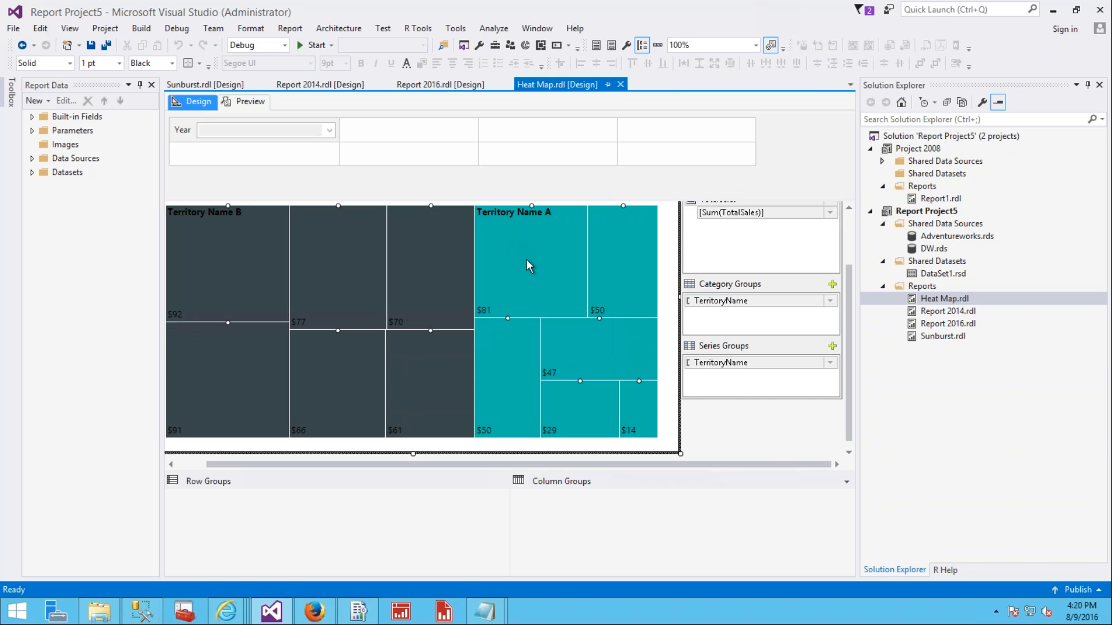
left_click(773, 442)
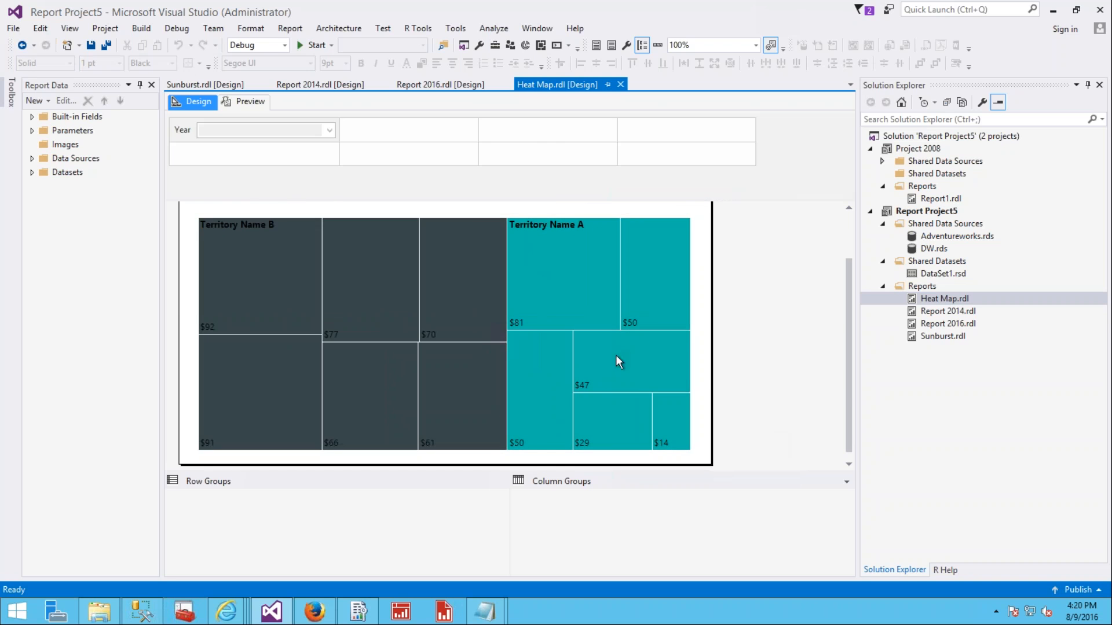
- Bring up the Sunburst report's preview and inspect the narrow segments across its hierarchy rings
left_click(181, 86)
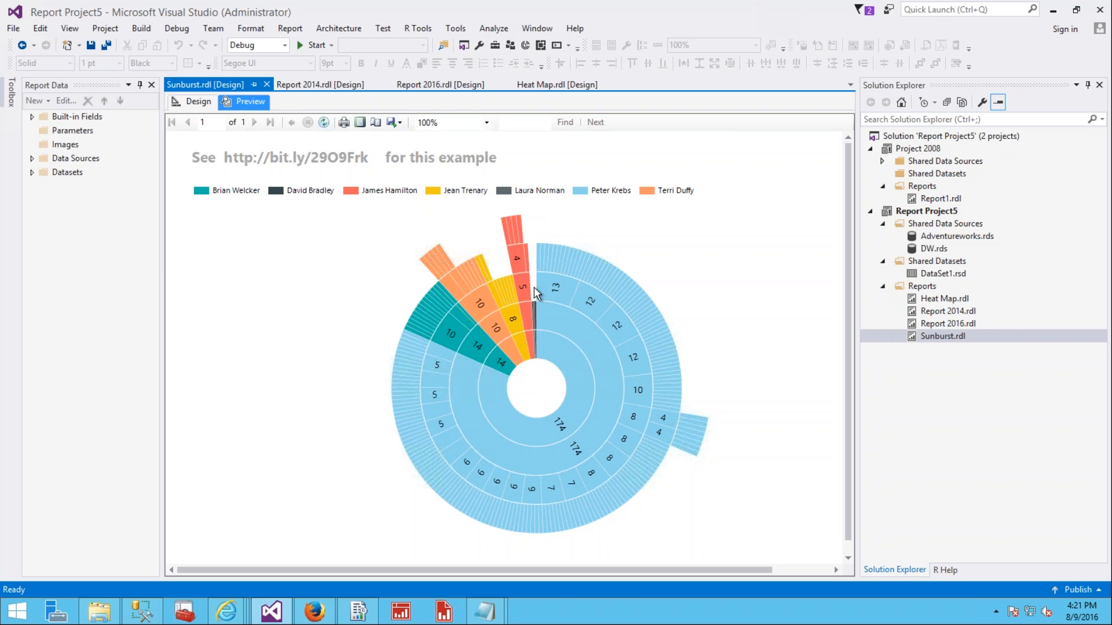
mouse_move(532, 346)
mouse_move(520, 271)
mouse_move(522, 282)
- Return the Sunburst report to design view and examine the chart's values, category groups and series groups
left_click(184, 102)
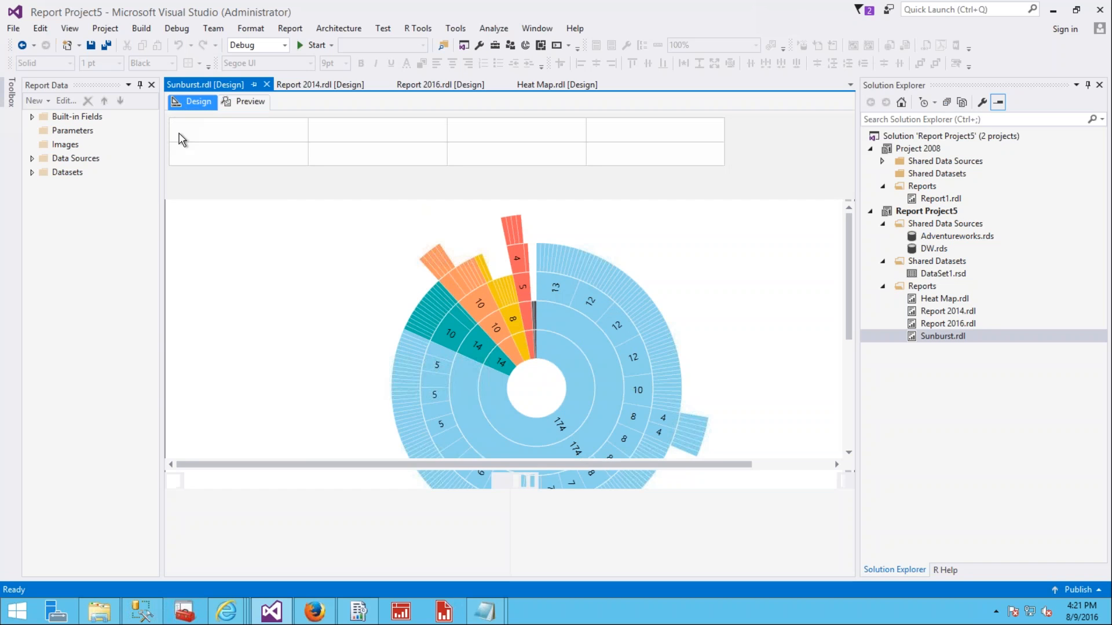
left_click(848, 452)
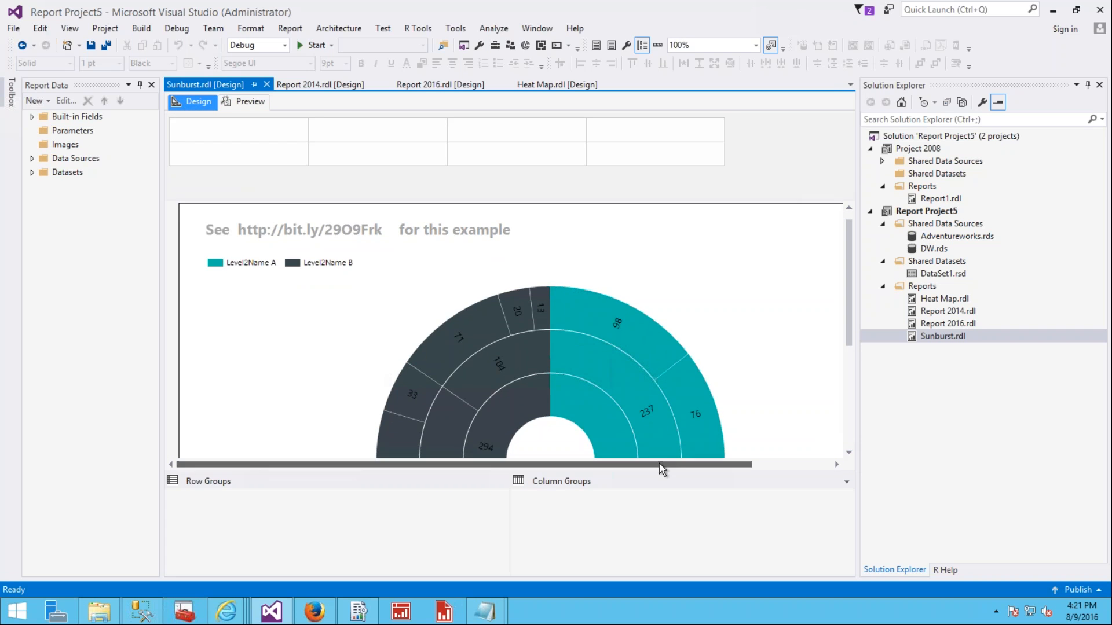
left_click_drag(732, 463, 811, 464)
left_click(552, 311)
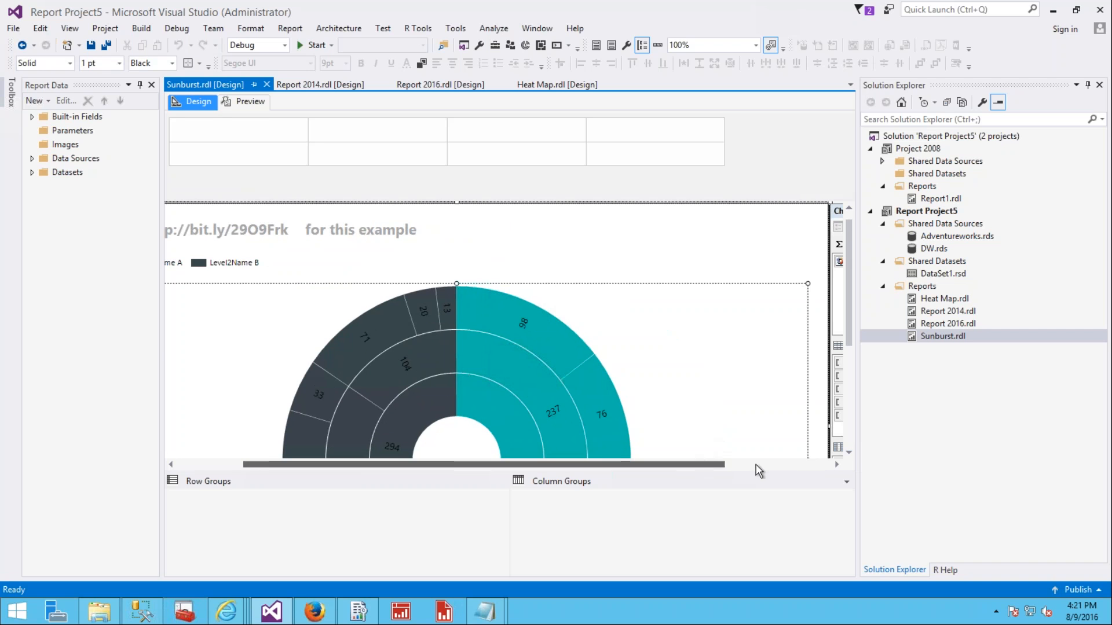
left_click(757, 464)
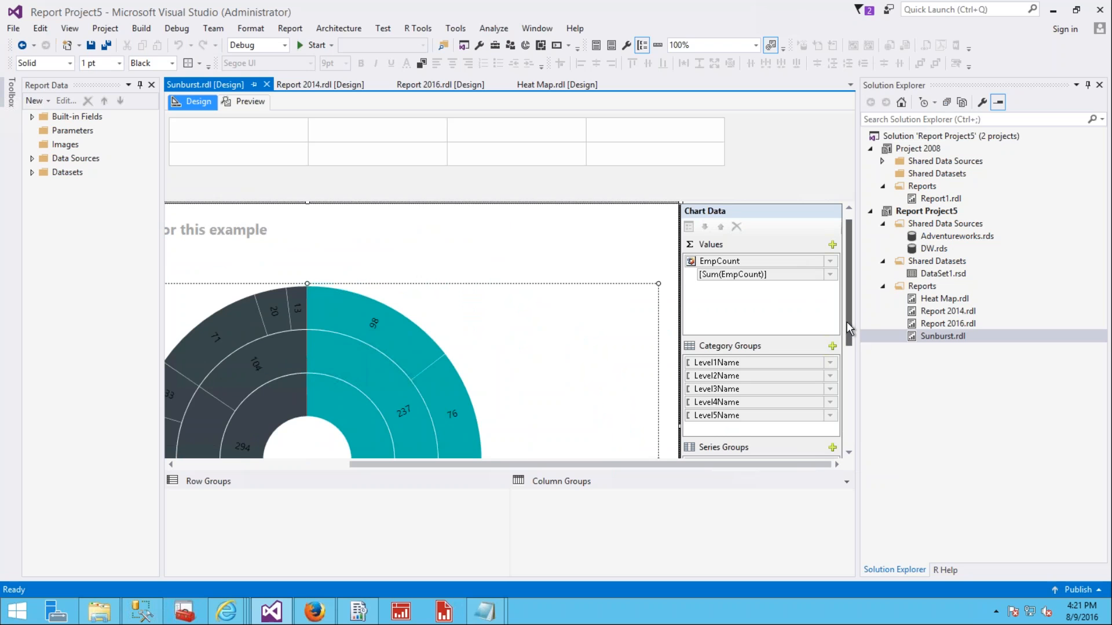
left_click_drag(849, 322, 846, 369)
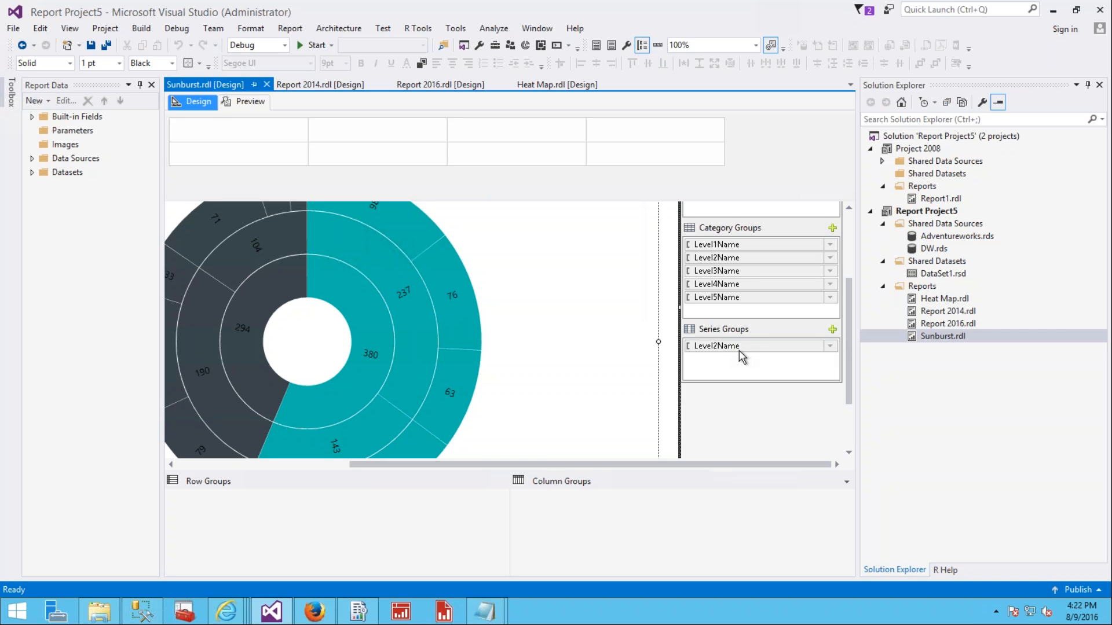
- Review the Employees dataset's query down to its WHERE clause, cancel its properties unchanged, and return to the top of the Sunburst chart
left_click(31, 172)
right_click(71, 187)
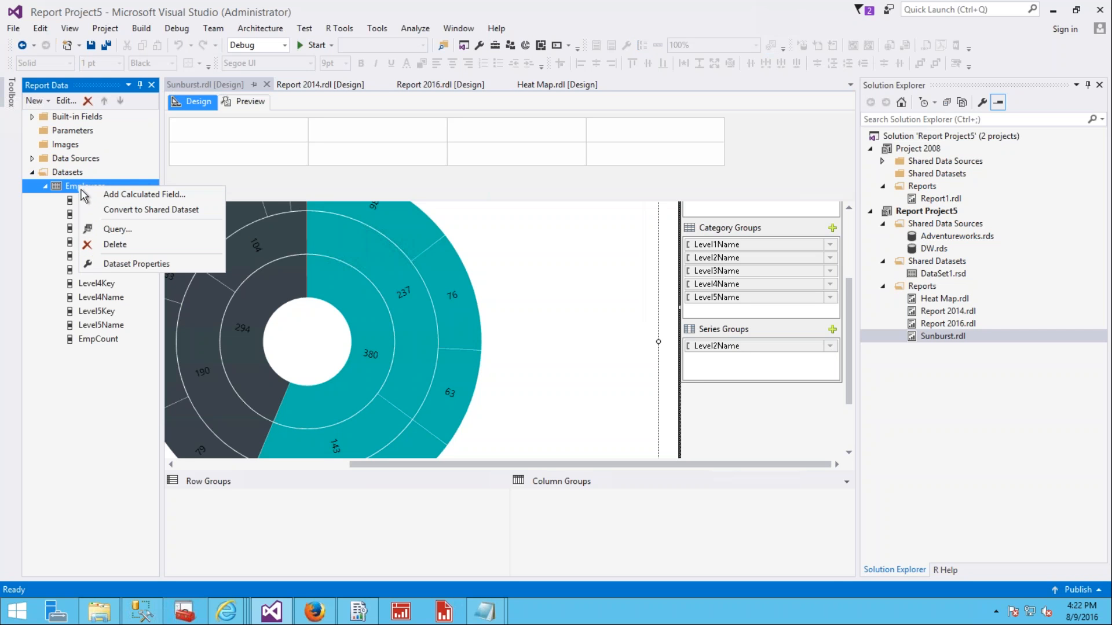
left_click(119, 267)
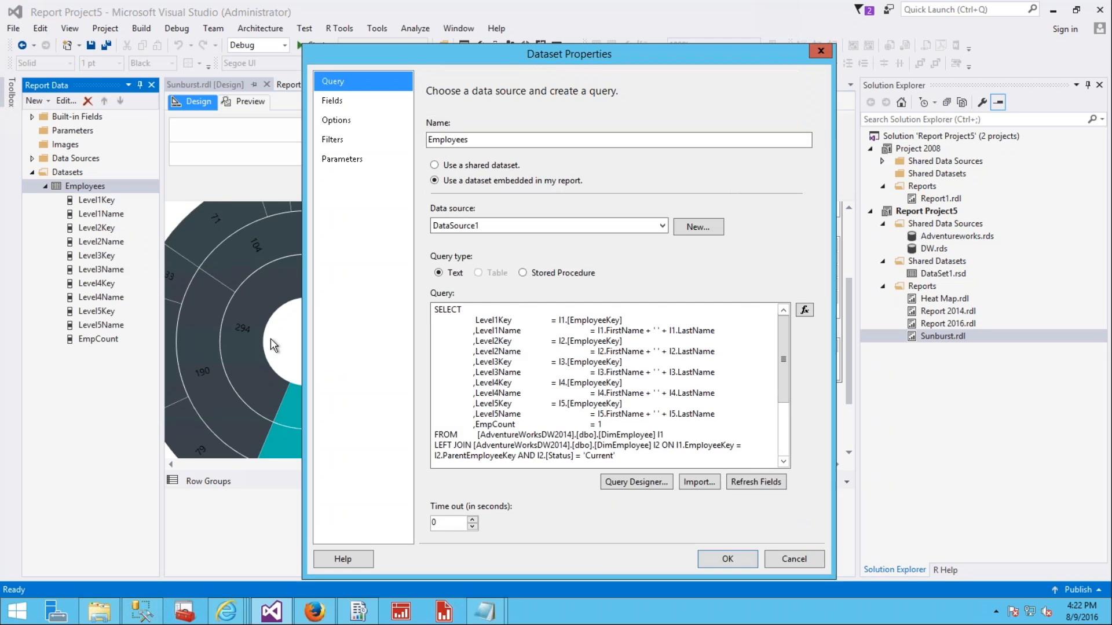
mouse_move(783, 360)
left_mouse_down()
mouse_move(789, 427)
mouse_move(793, 364)
left_mouse_up()
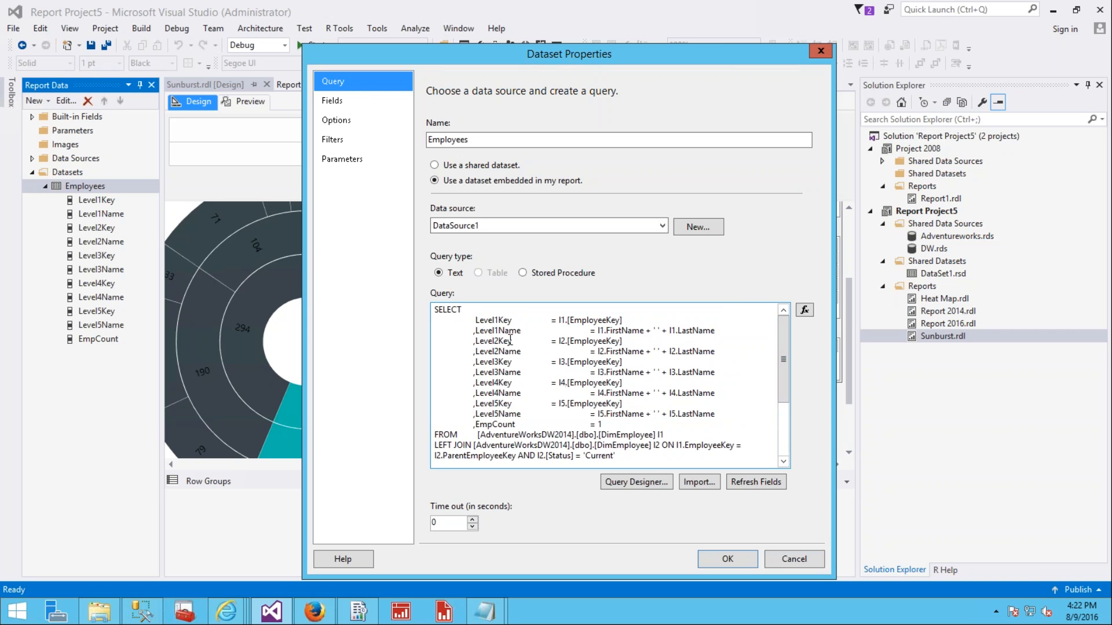
left_click_drag(513, 341, 473, 341)
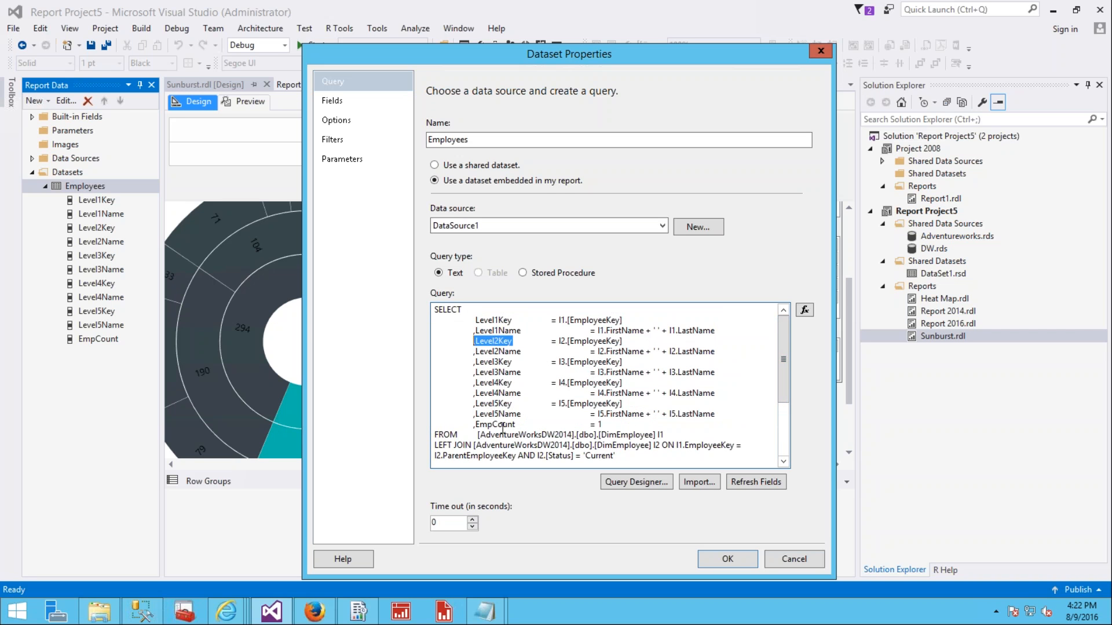
left_click_drag(475, 417, 613, 428)
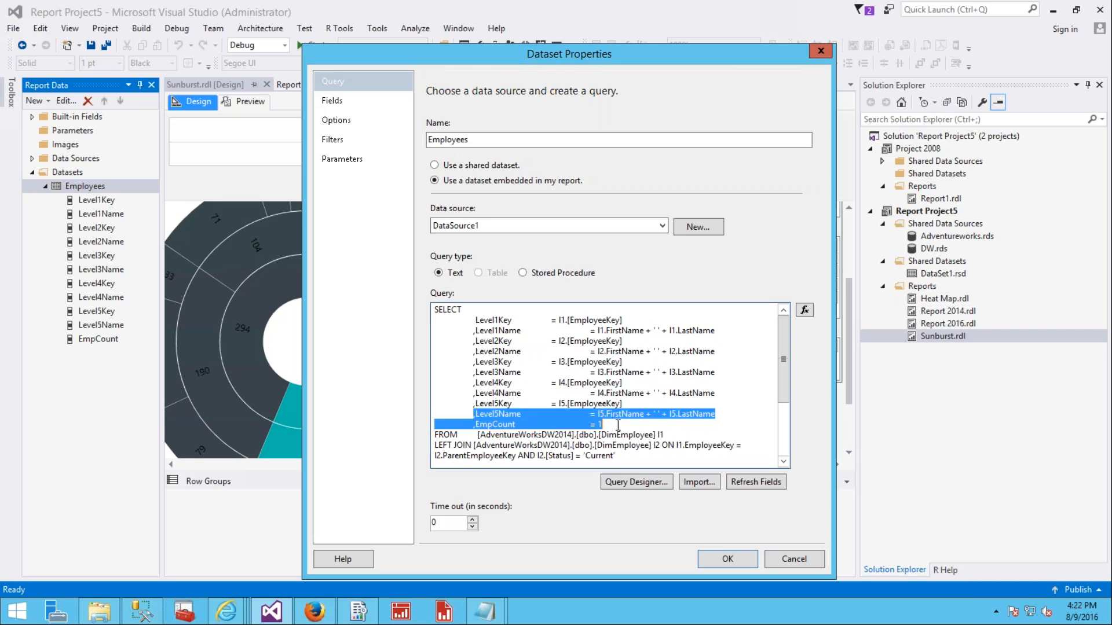
left_click_drag(785, 389, 785, 438)
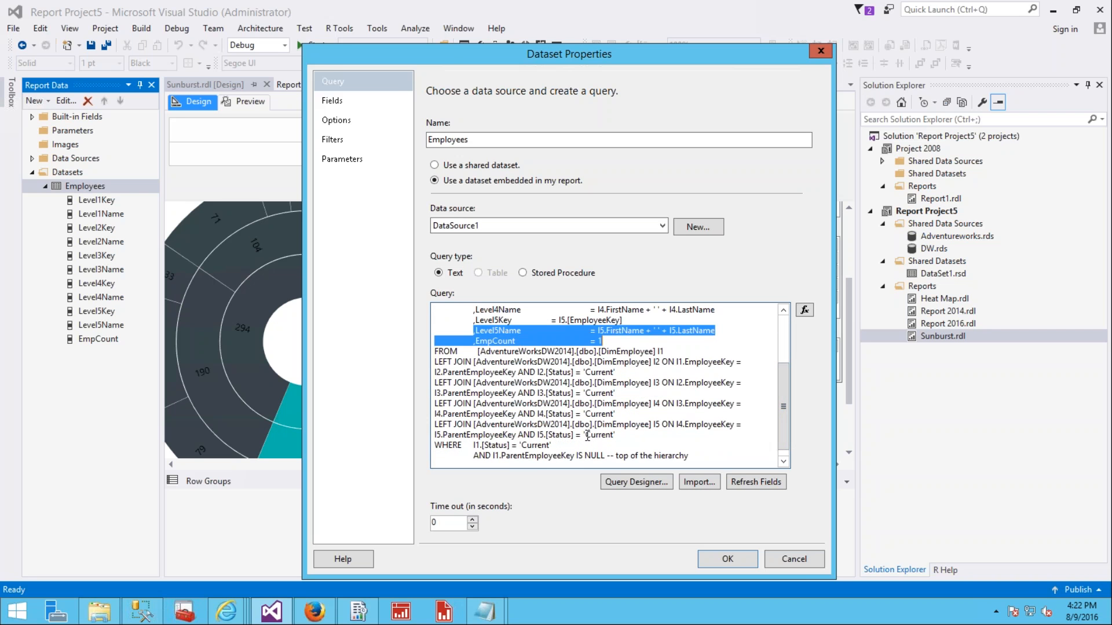
left_click(788, 561)
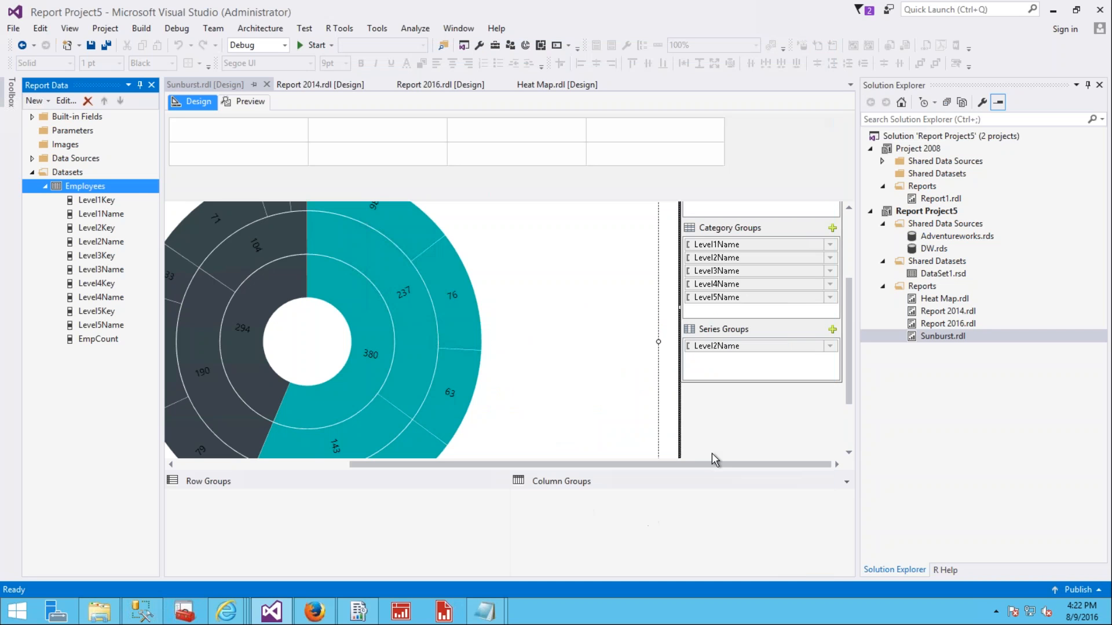
scroll(851, 350, "up", 3)
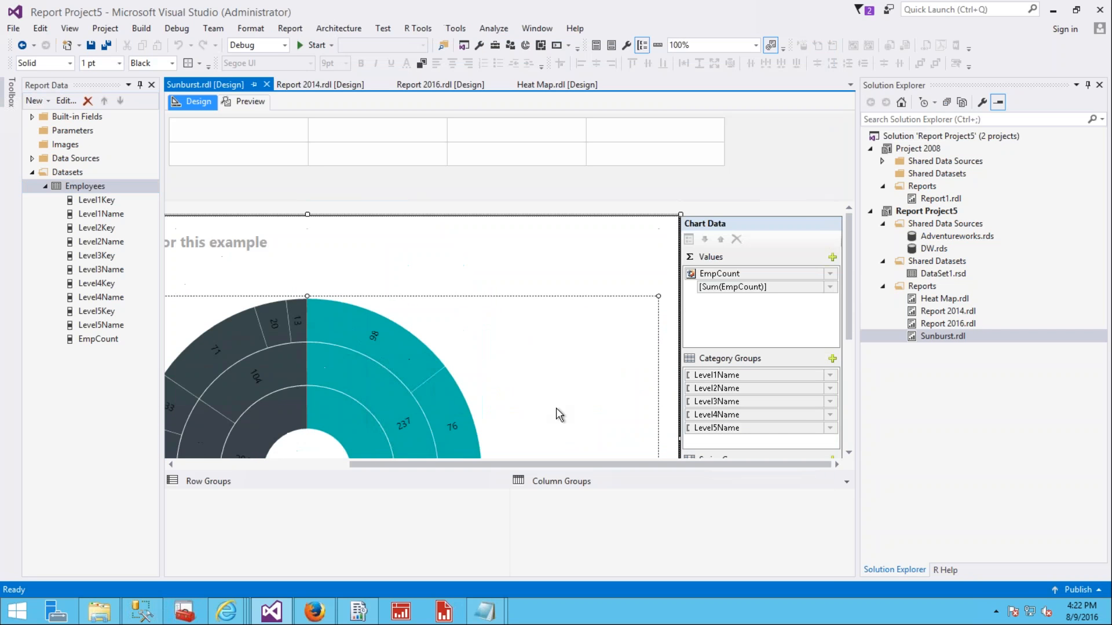
left_click_drag(494, 462, 325, 425)
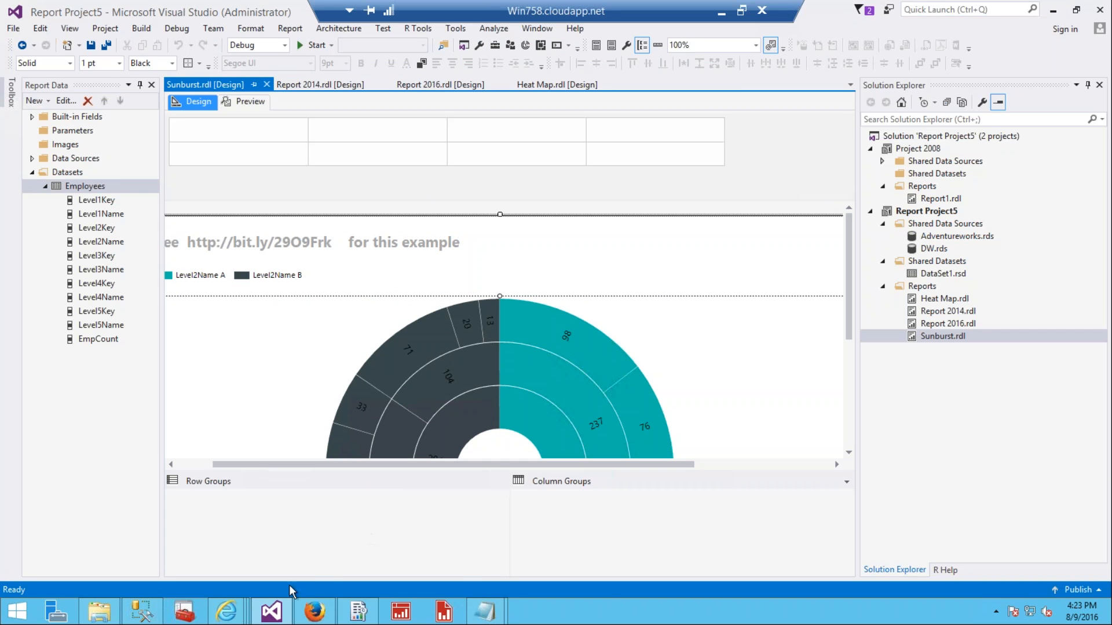
- Show the 2014 Sales Report in Internet Explorer, and switch to the Reporting Services portal's Home page in Firefox
mouse_move(236, 618)
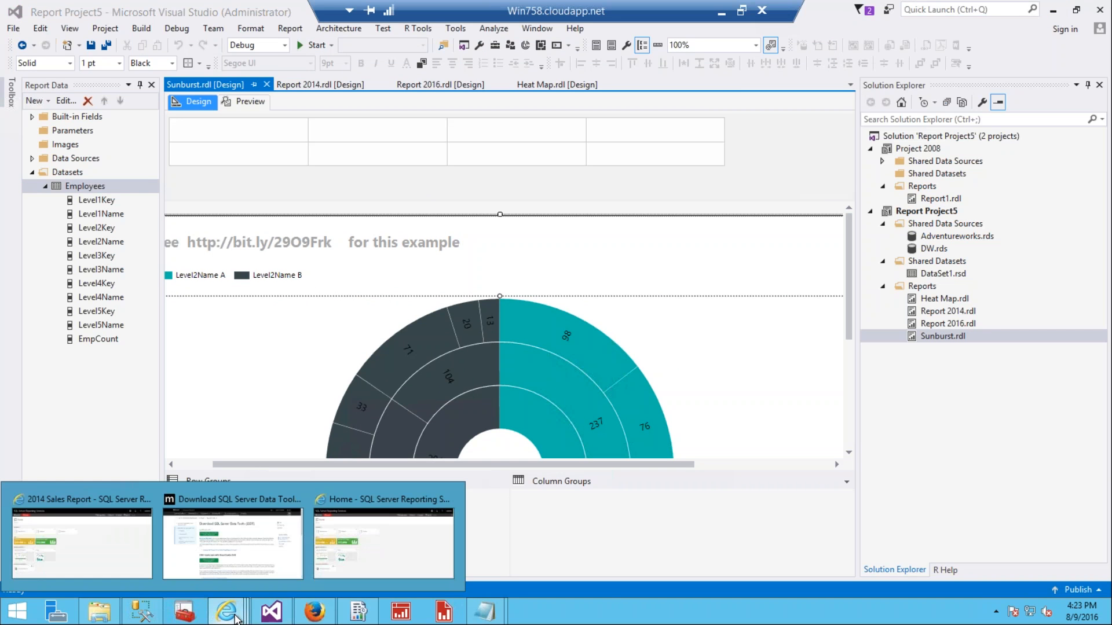
left_click(101, 522)
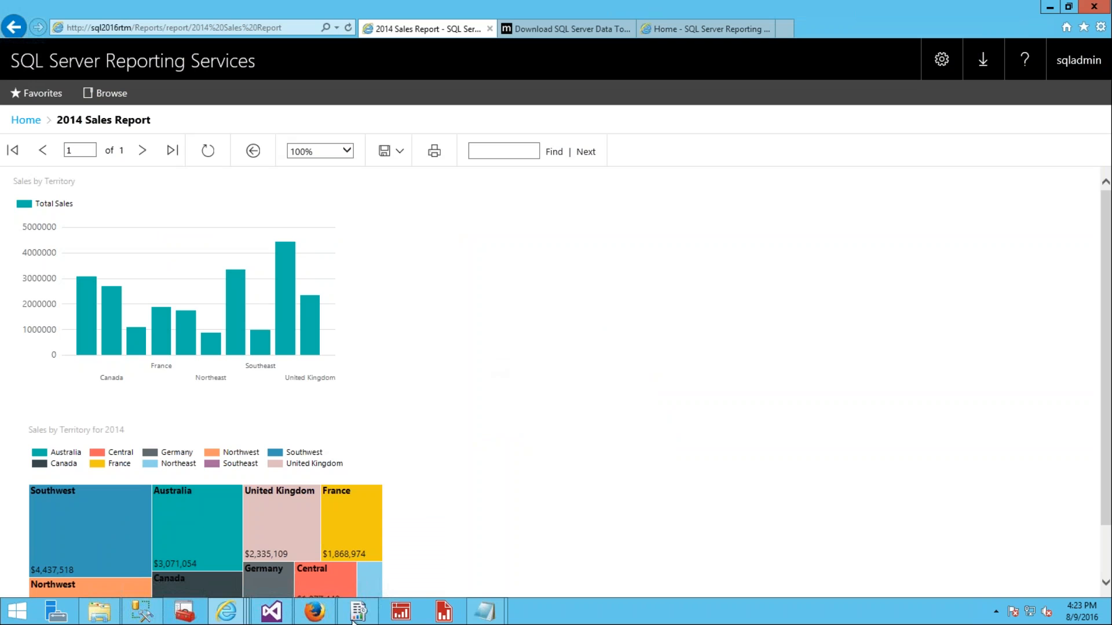
left_click(316, 614)
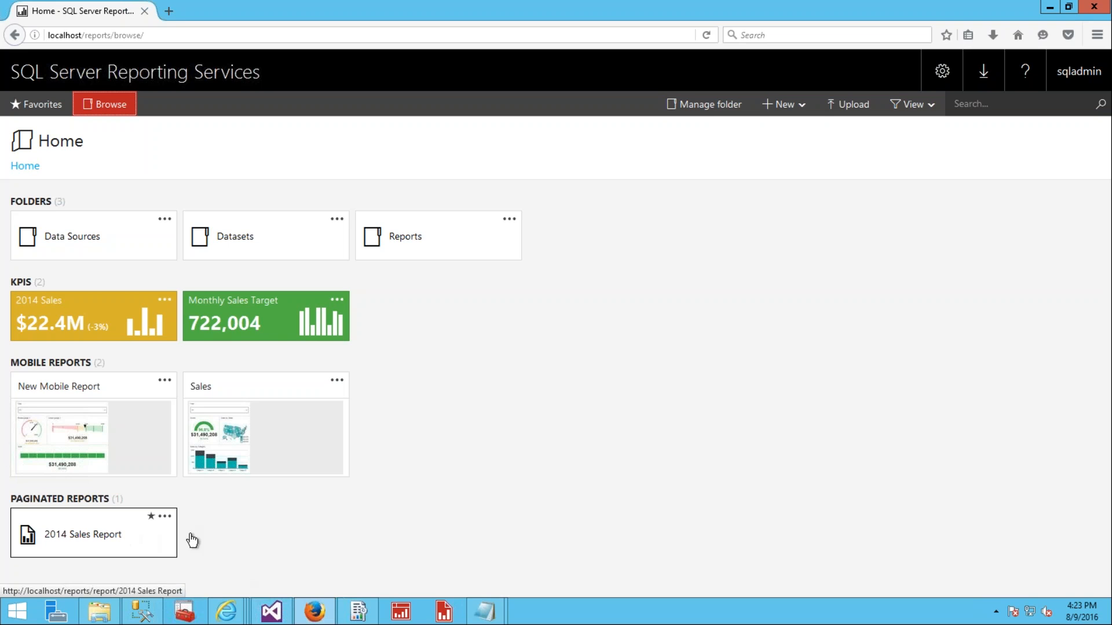
- View the Sales mobile report in the portal and return to the Home folder
left_click(330, 472)
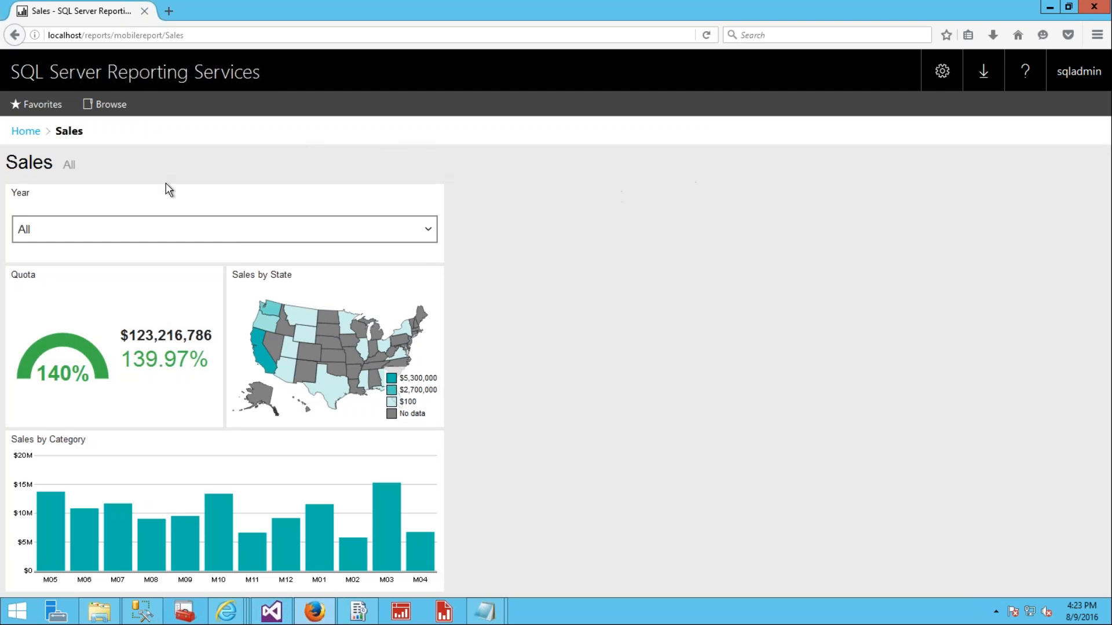
left_click(26, 131)
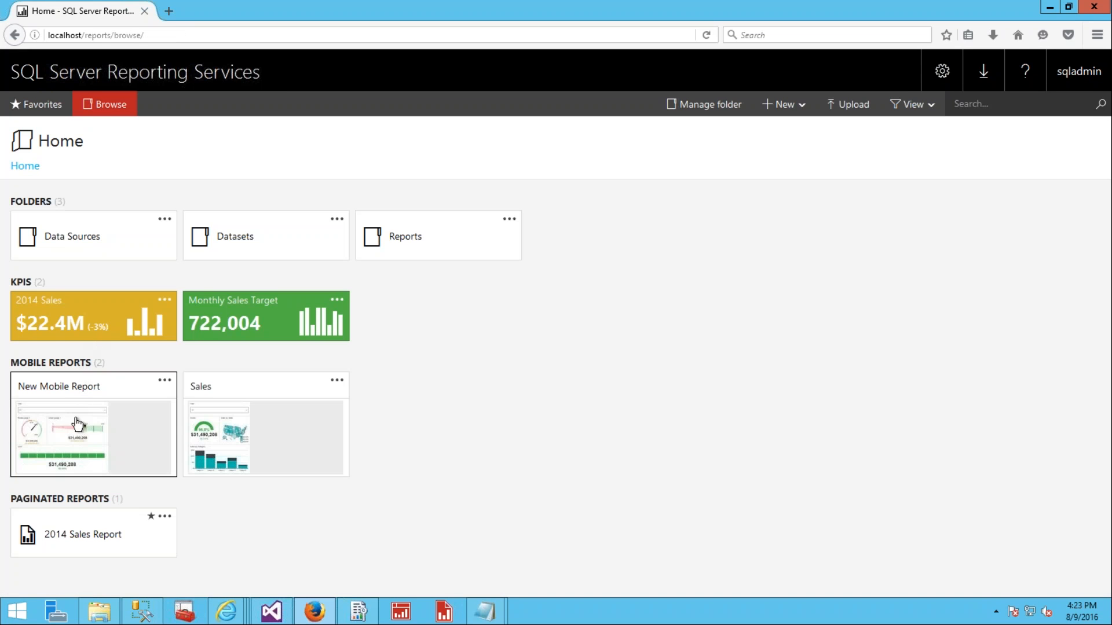
- View the 2014 Sales Report, examine its print page-size choices, cancel printing, and return to the portal's Home folder
left_click(77, 536)
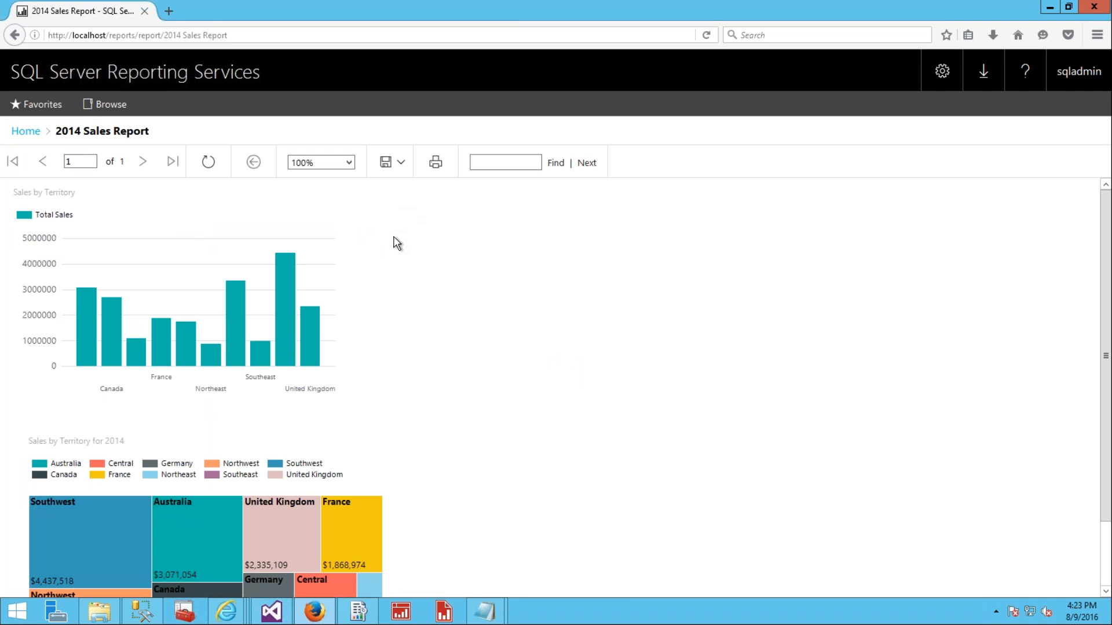
left_click(433, 167)
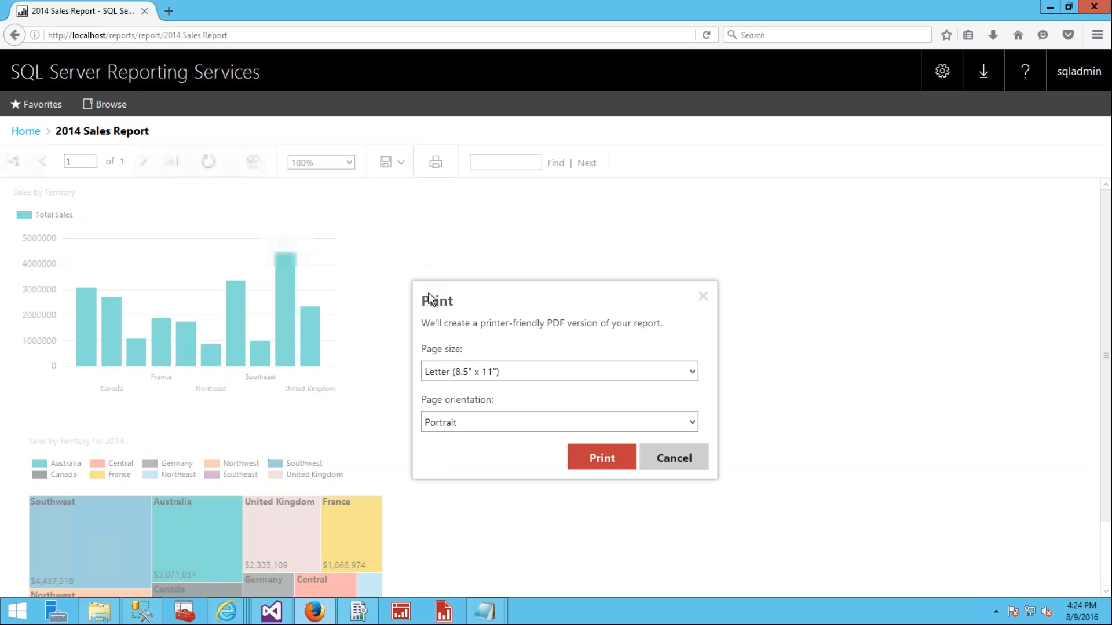
left_click(695, 373)
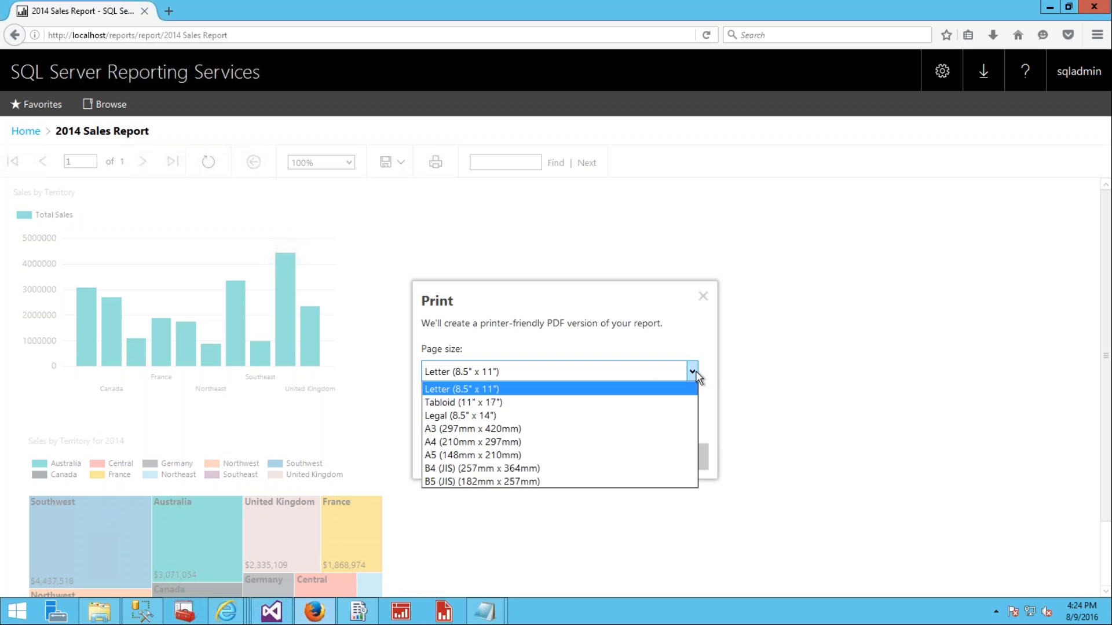
left_click(697, 374)
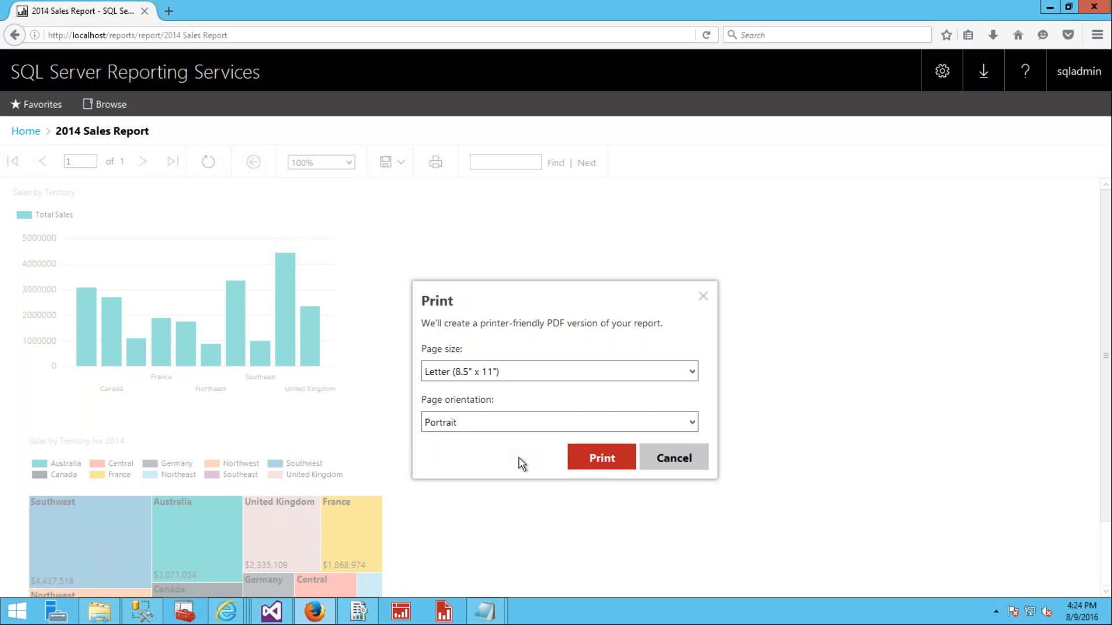
left_click(673, 459)
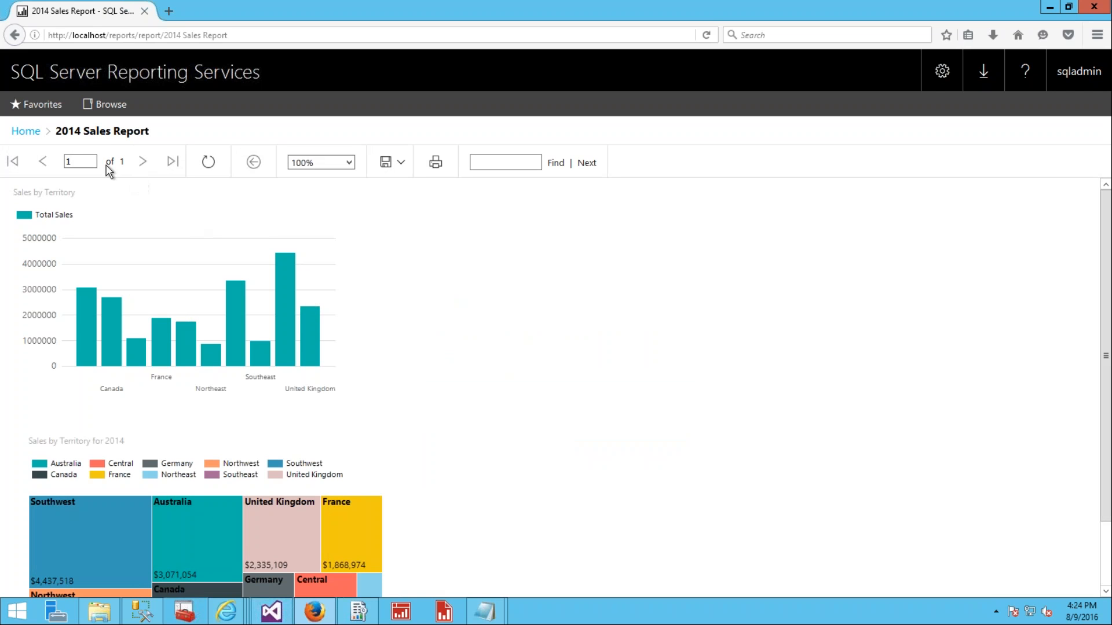
left_click(81, 78)
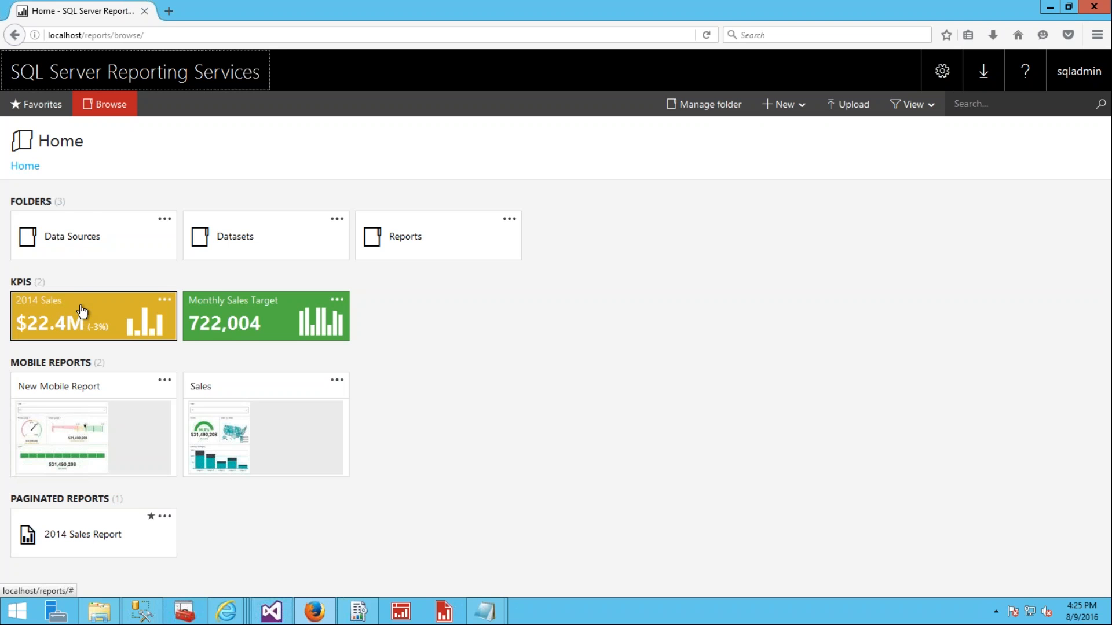
- Add New Mobile Report to the favorites, check the Favorites page, and return to the Home folder
left_click(32, 110)
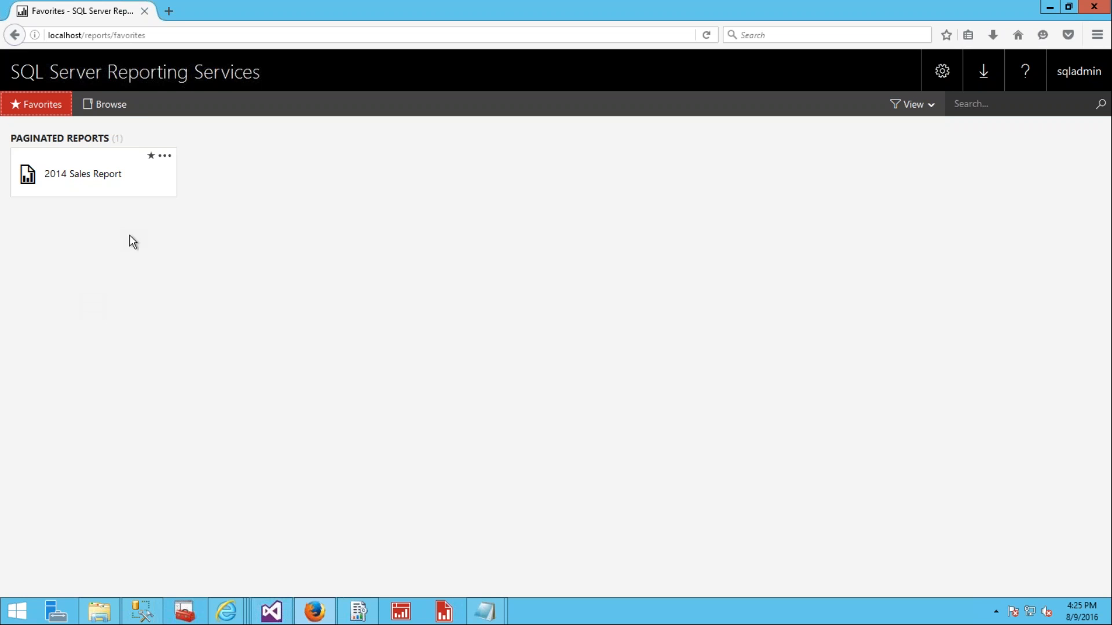
left_click(119, 109)
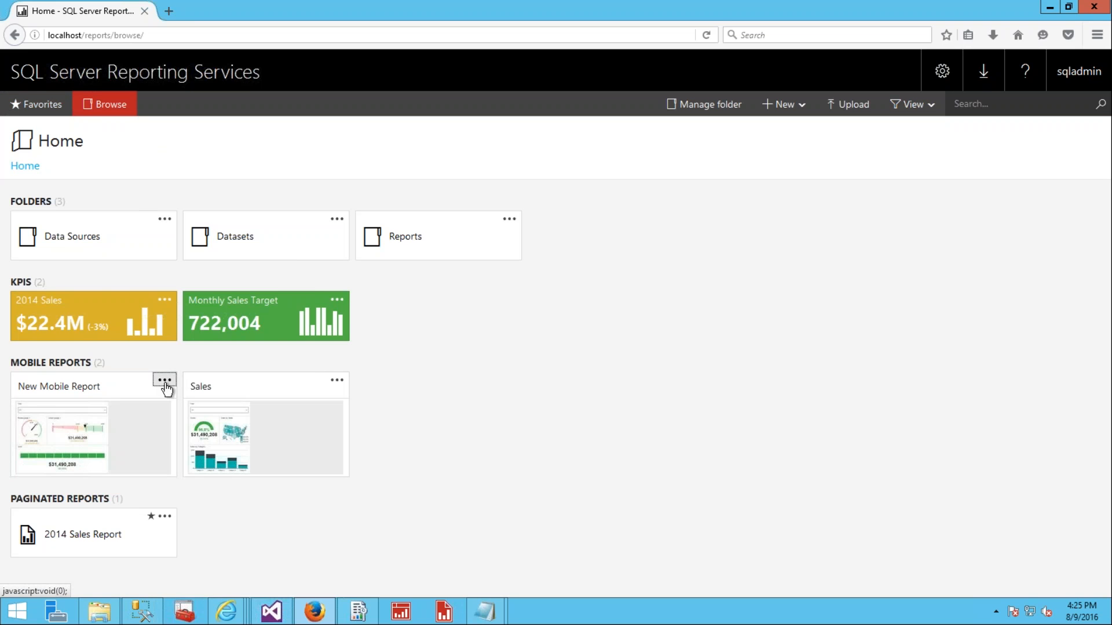
left_click(165, 384)
left_click(81, 354)
left_click(24, 107)
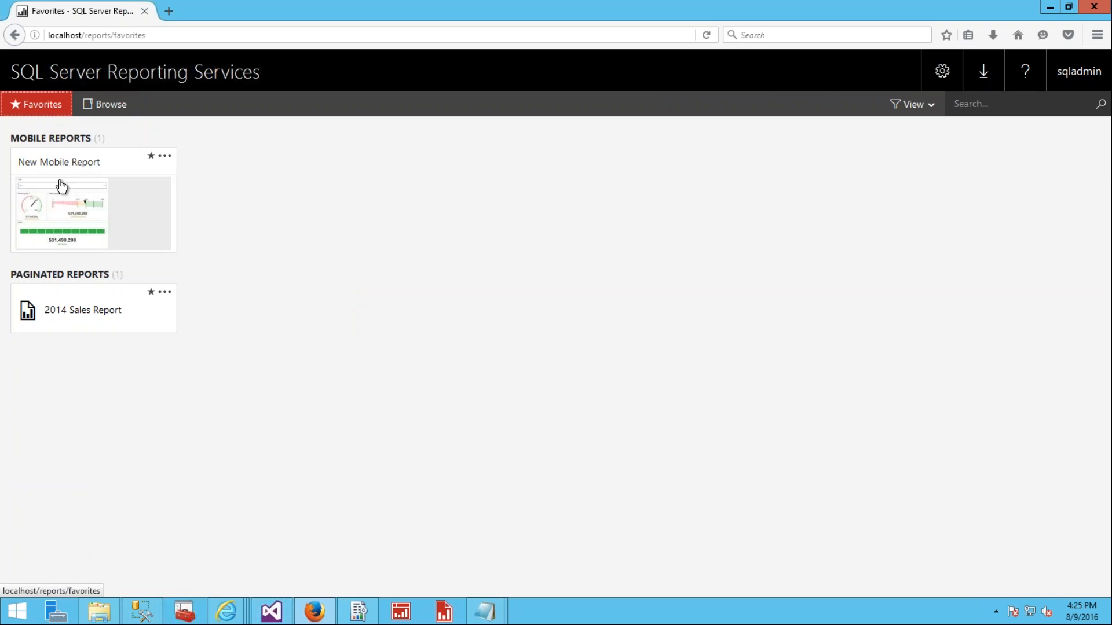
left_click(113, 108)
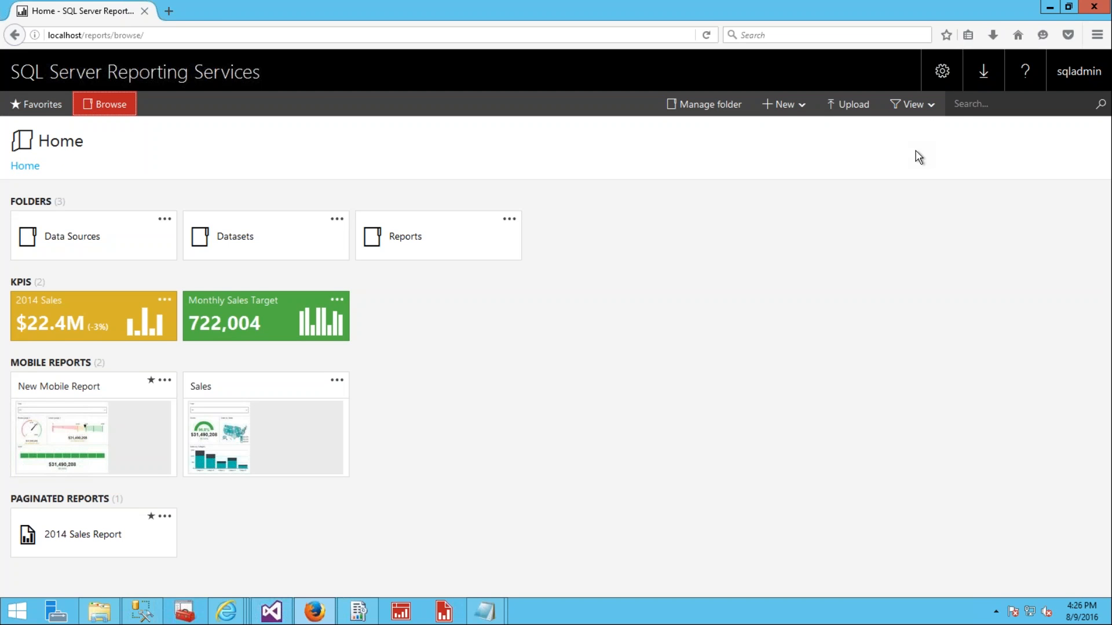
- Upload the Xbox zip file from Documents as the portal's brand package in the site settings
left_click(942, 74)
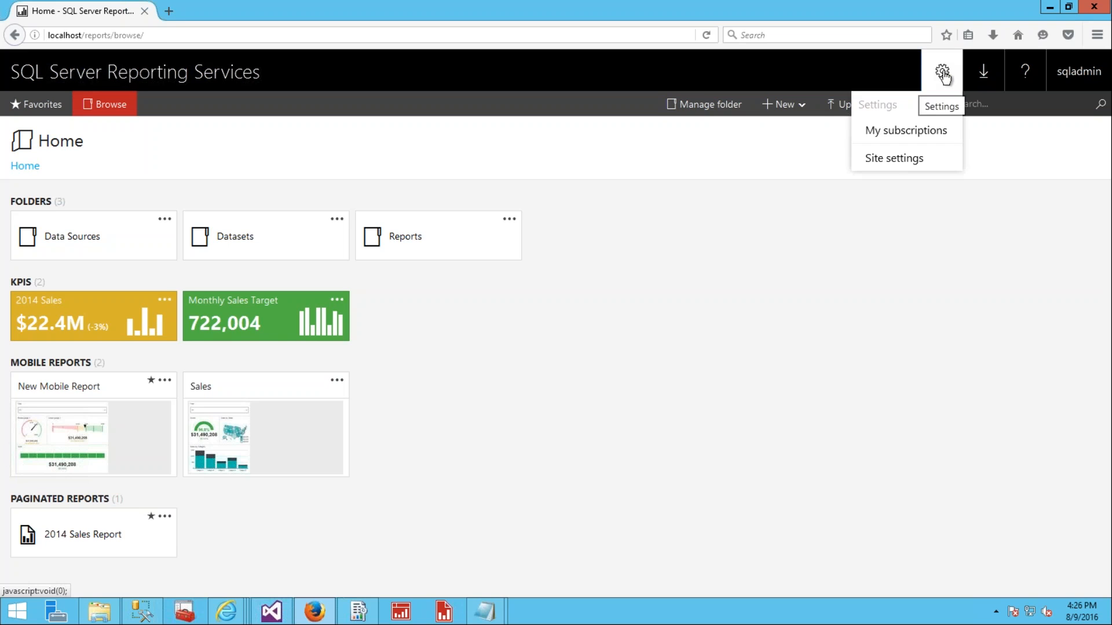
left_click(898, 168)
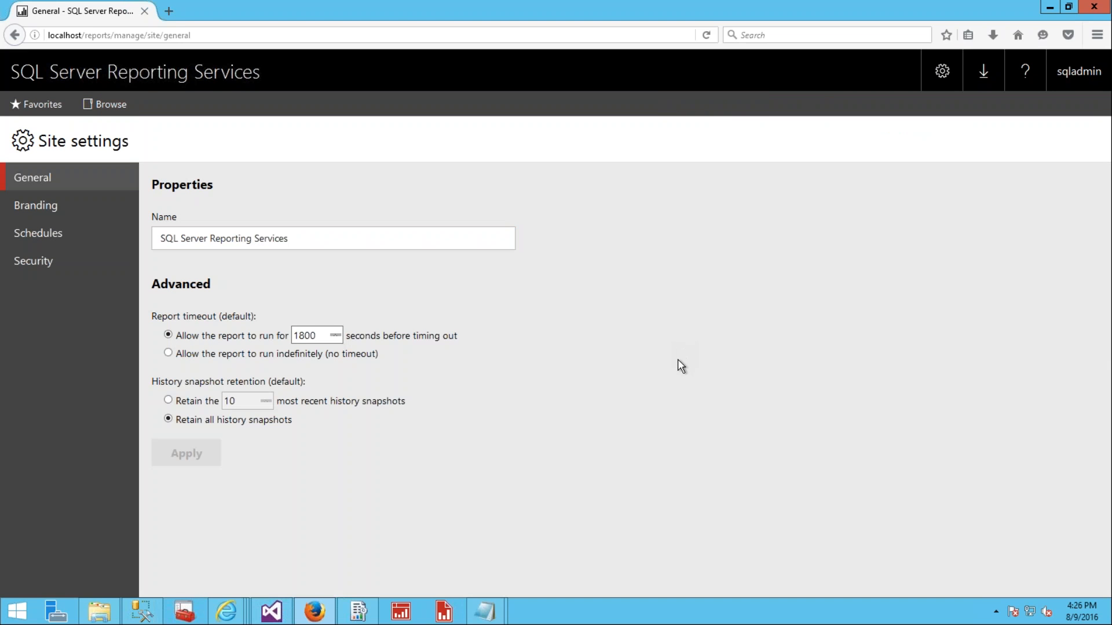
left_click(26, 212)
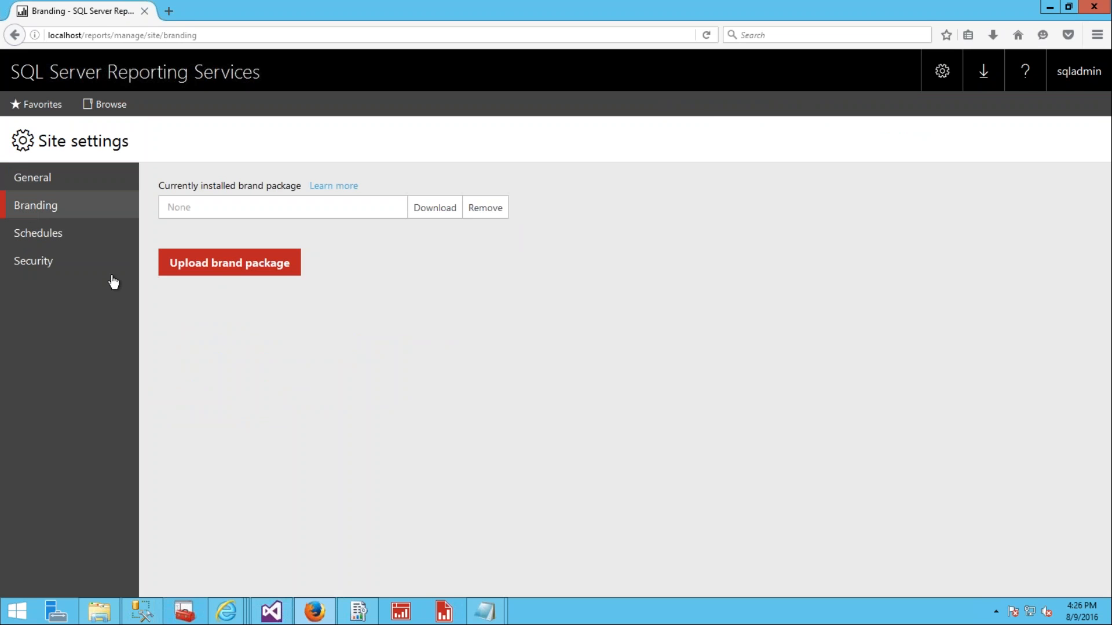
left_click(254, 271)
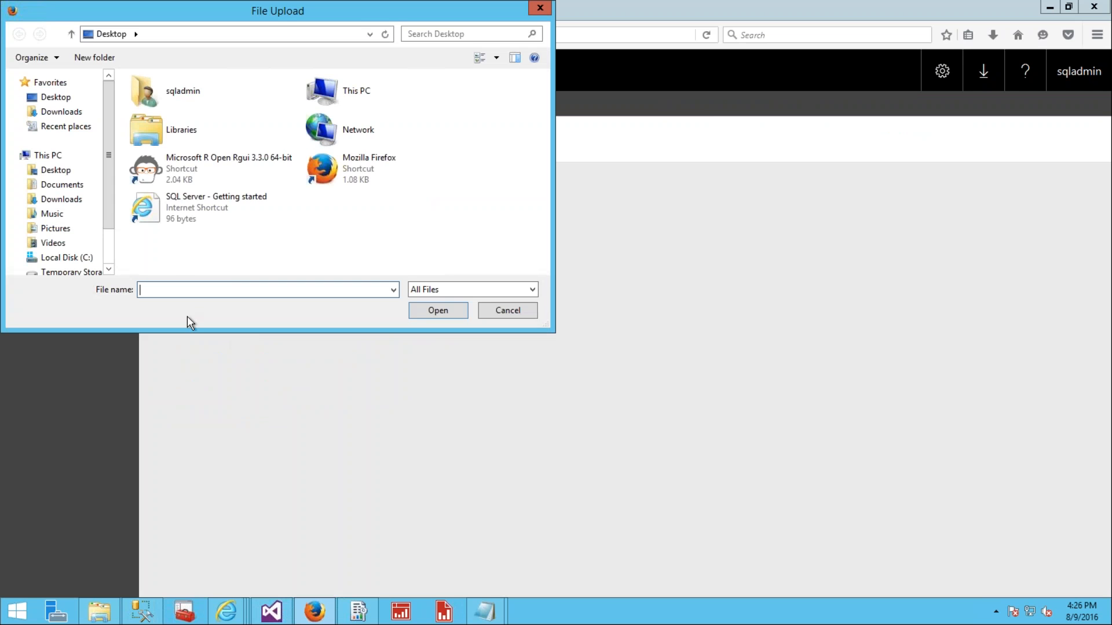
left_click(67, 186)
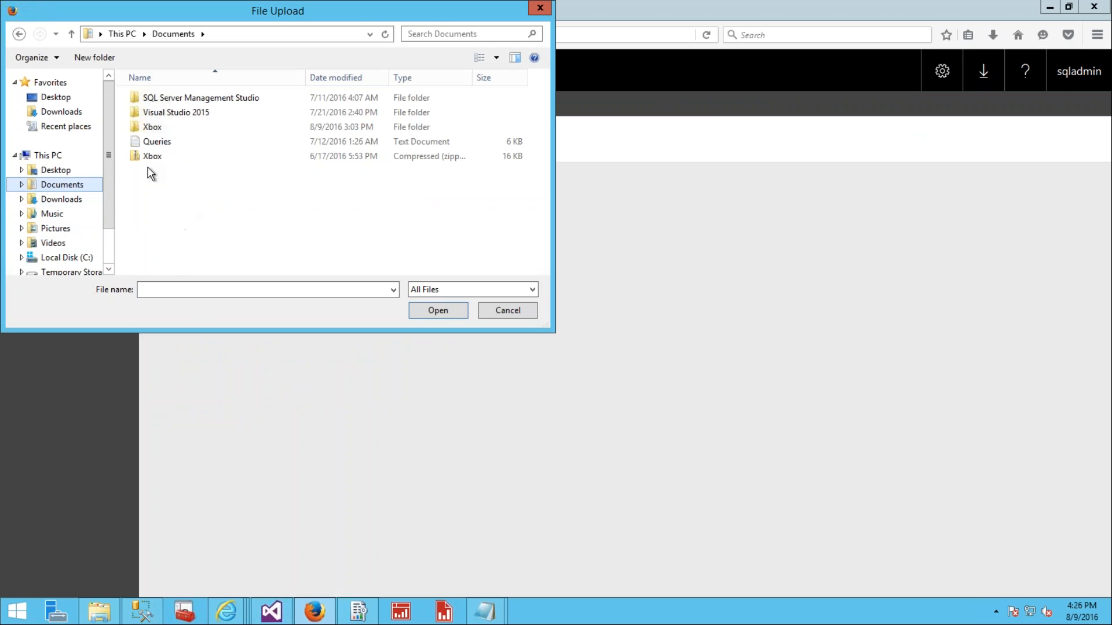
left_click(152, 158)
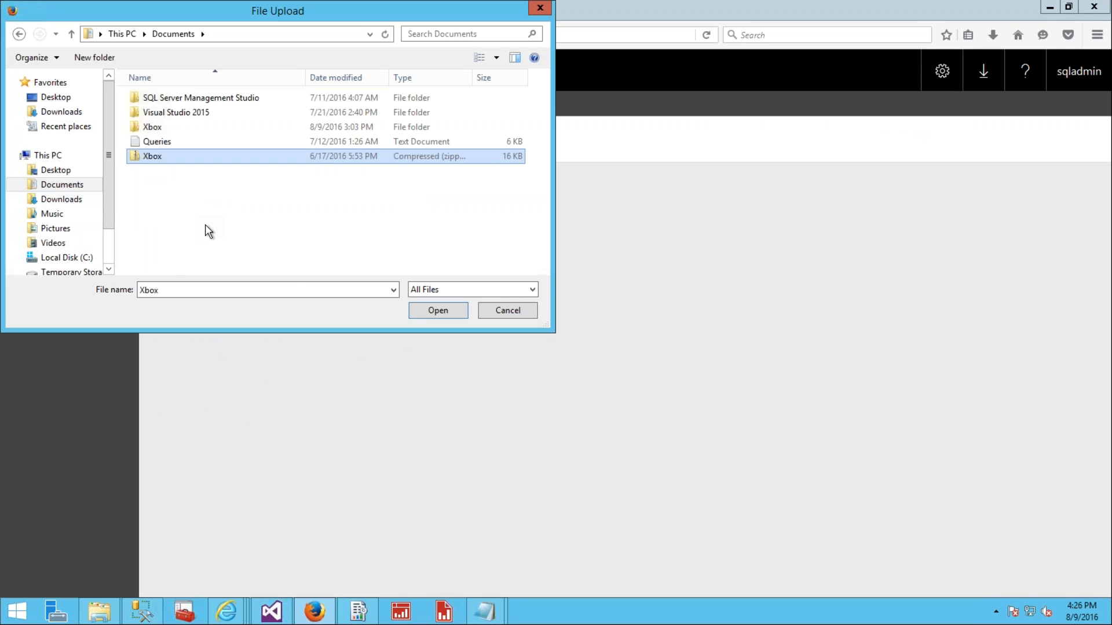
left_click(436, 311)
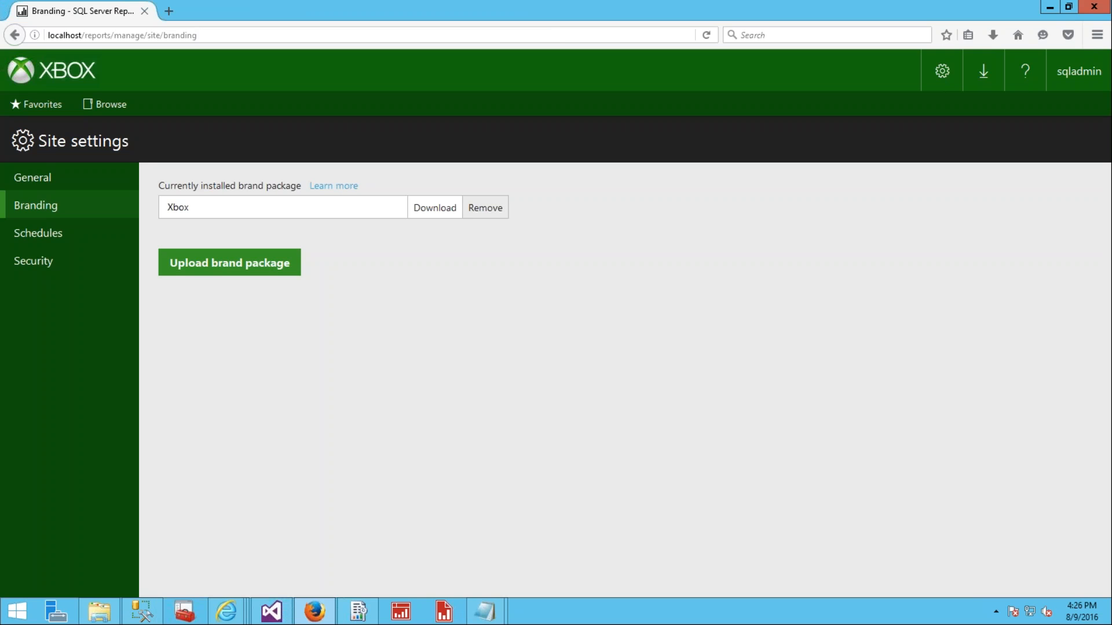
- Remove the Xbox brand package to restore the default branding, and go back to the Home folder by way of the favorites
left_click(489, 214)
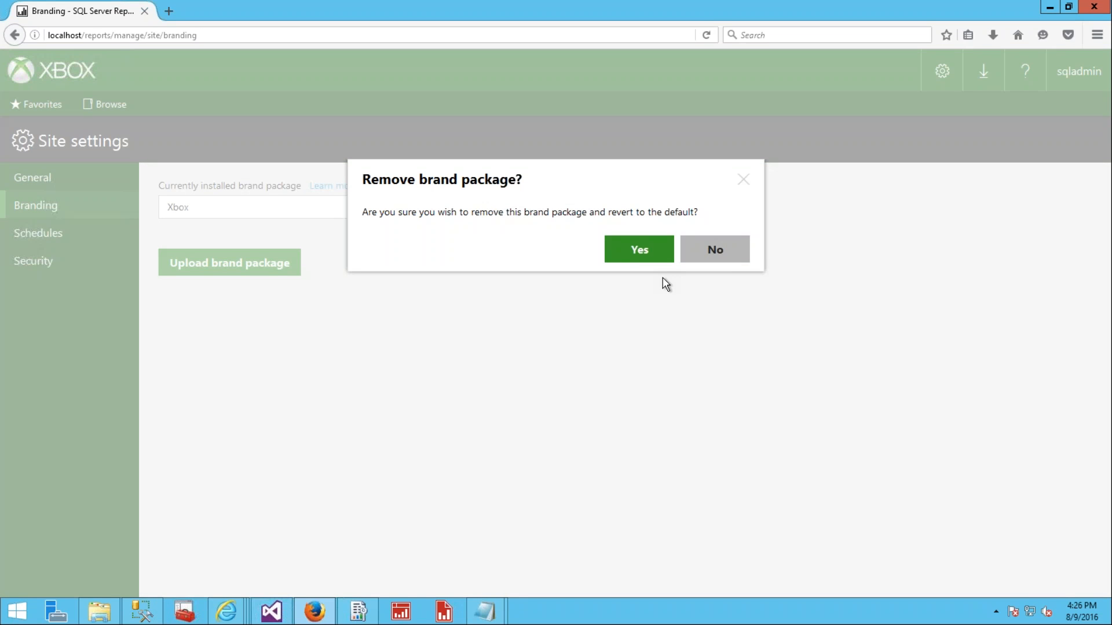
key("Return")
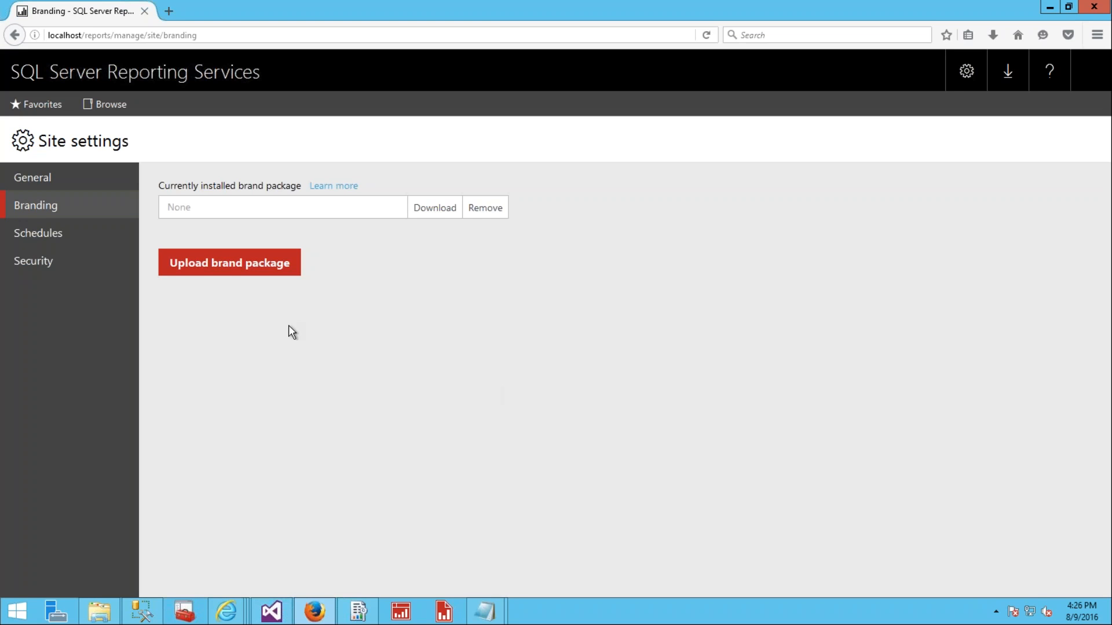
left_click(40, 106)
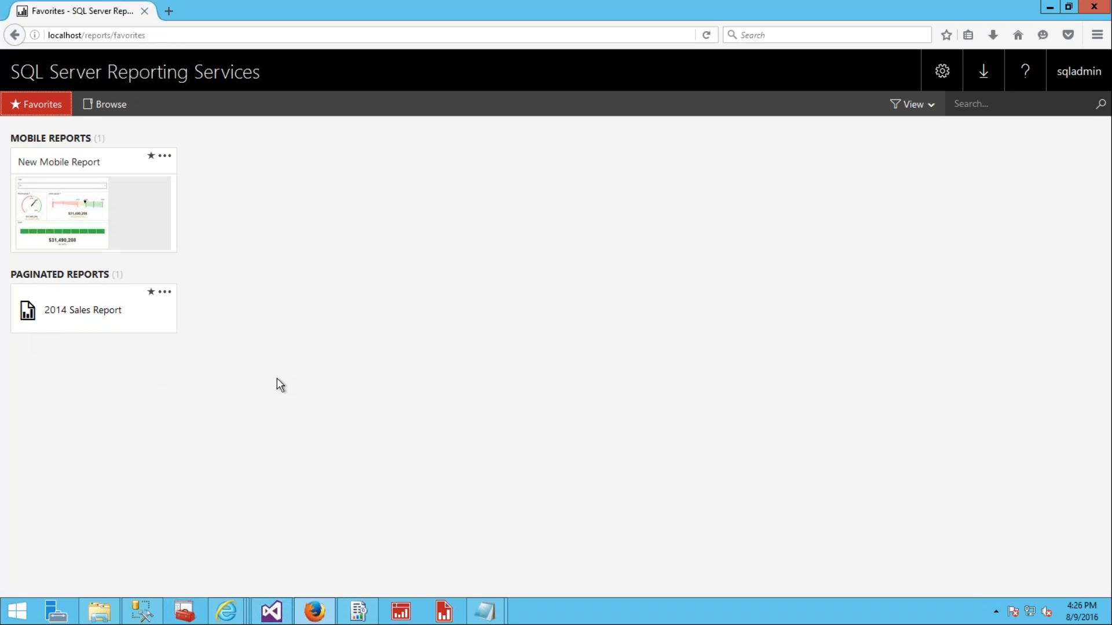
left_click(105, 106)
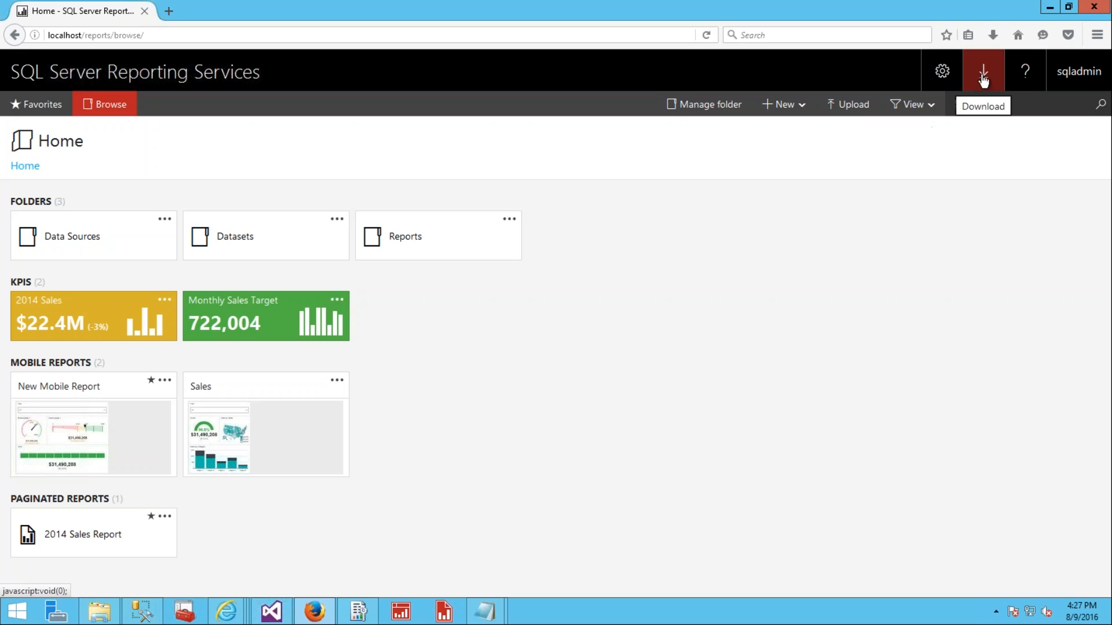
- Examine the portal's list of downloadable tools and switch to SQL Server Mobile Report Publisher
left_click(981, 95)
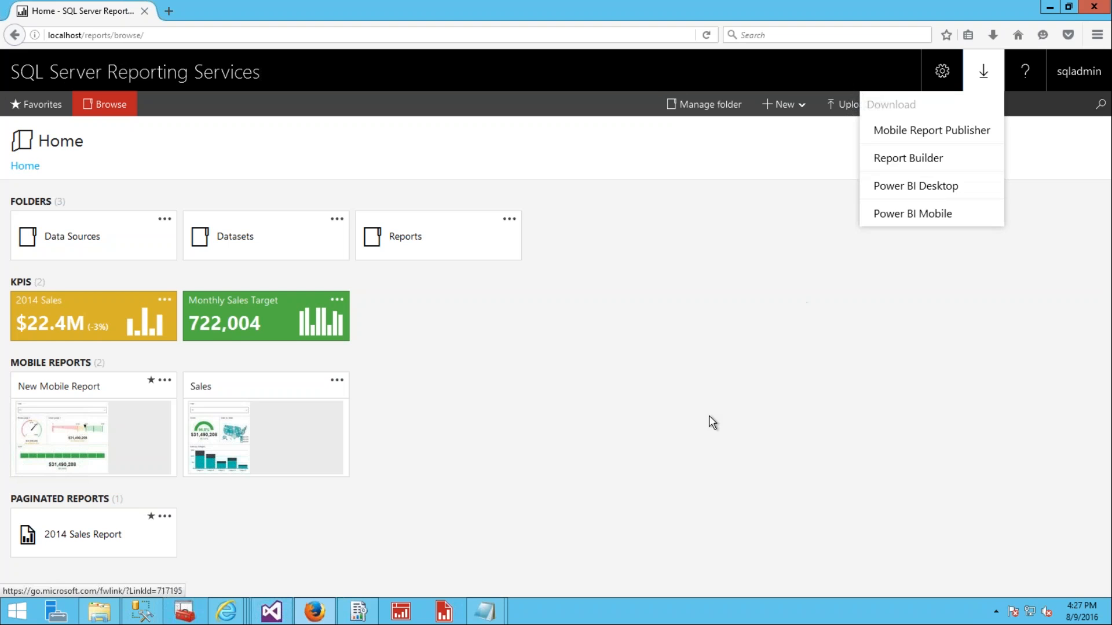
left_click(634, 463)
left_click(400, 615)
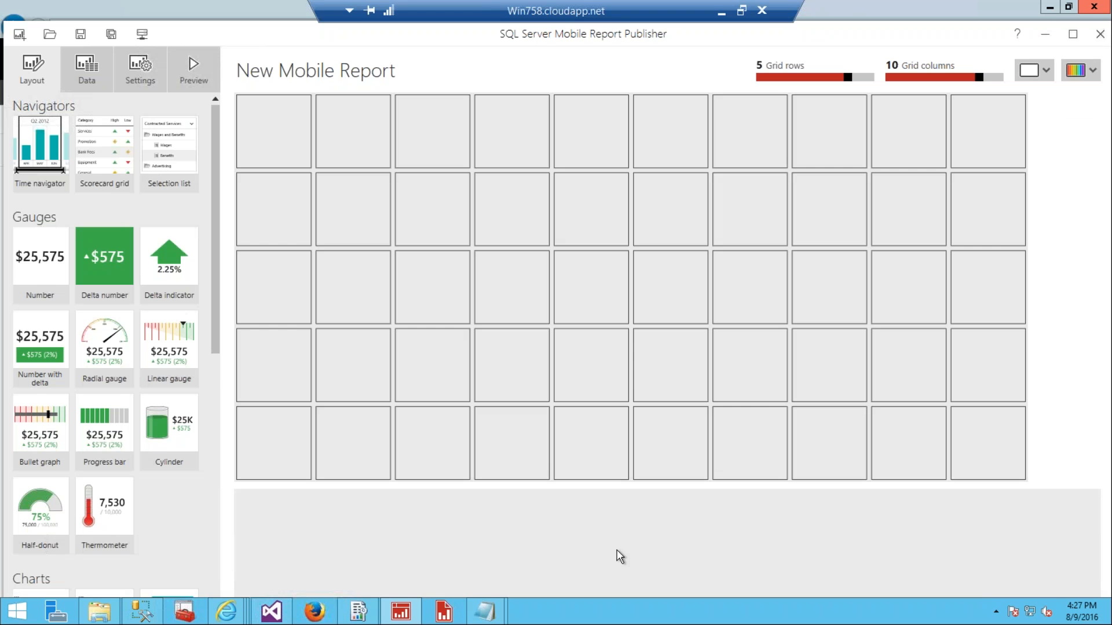
- Switch to Report Builder, dismiss its Getting Started dialog to view the blank report, and close the program
left_click(440, 615)
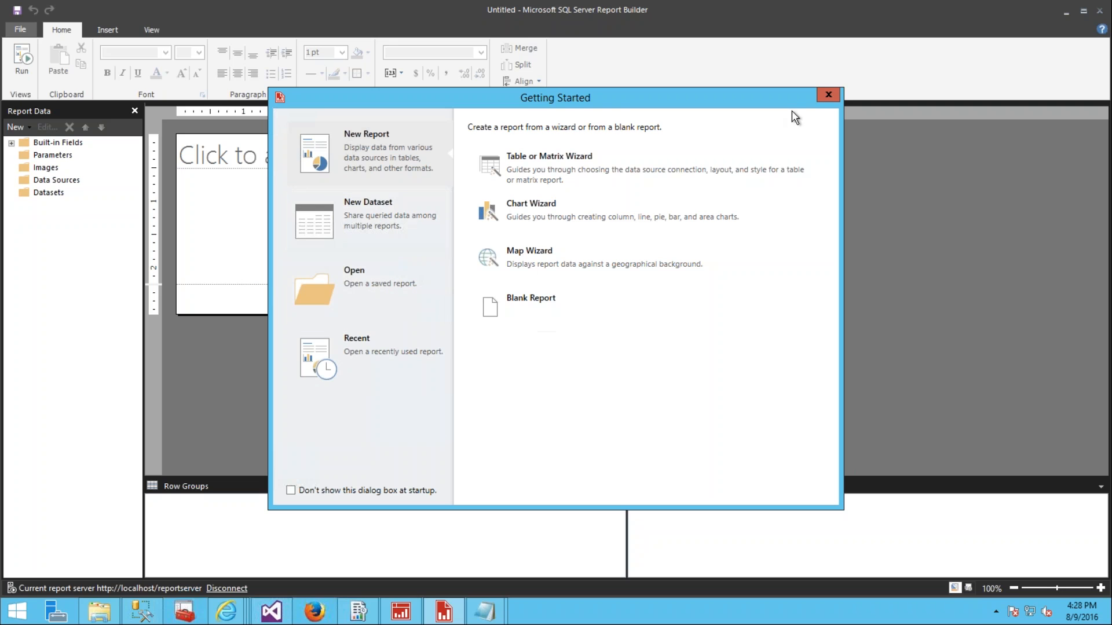
left_click(829, 97)
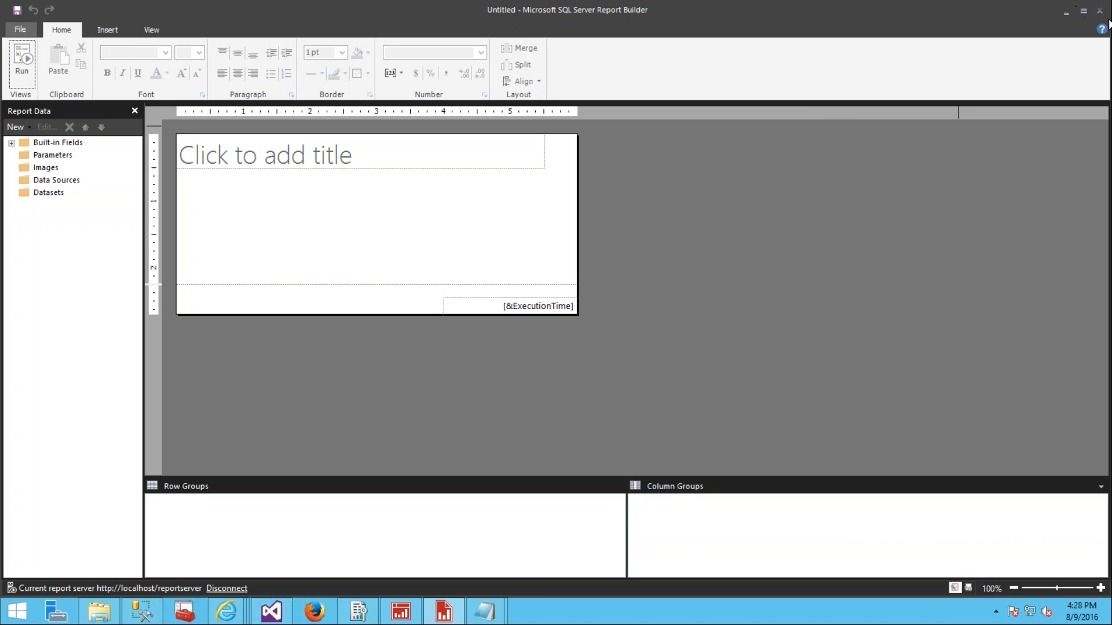
left_click(1099, 11)
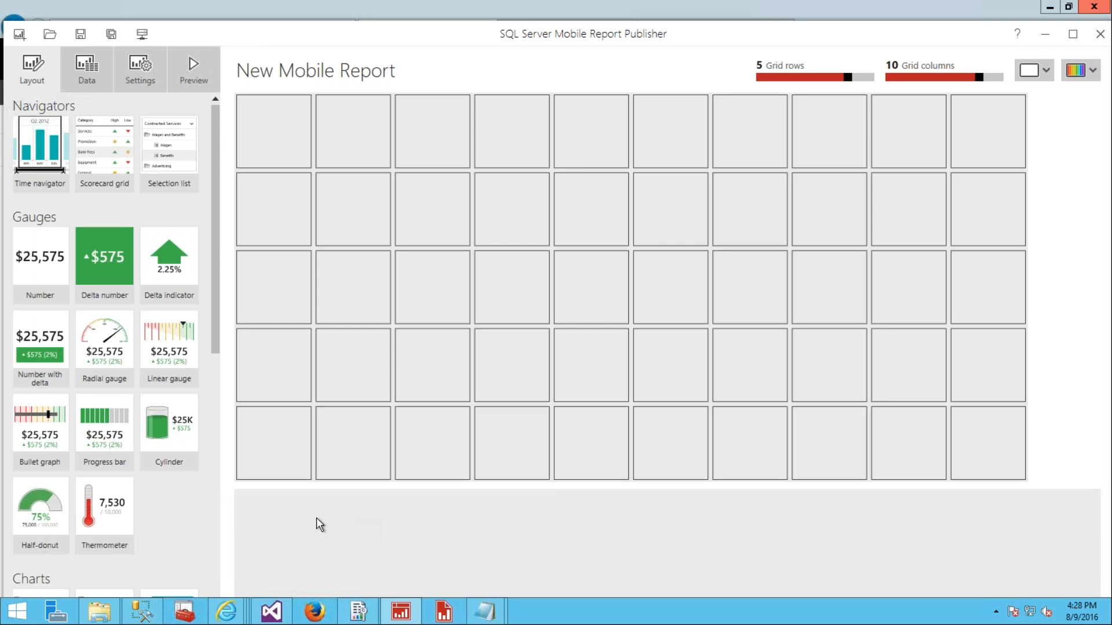
- Stack a 3-by-1-cell selection list, a 3-by-2-cell delta number and a 3-by-2-cell radial gauge in the grid's first three columns
left_click_drag(157, 146, 467, 154)
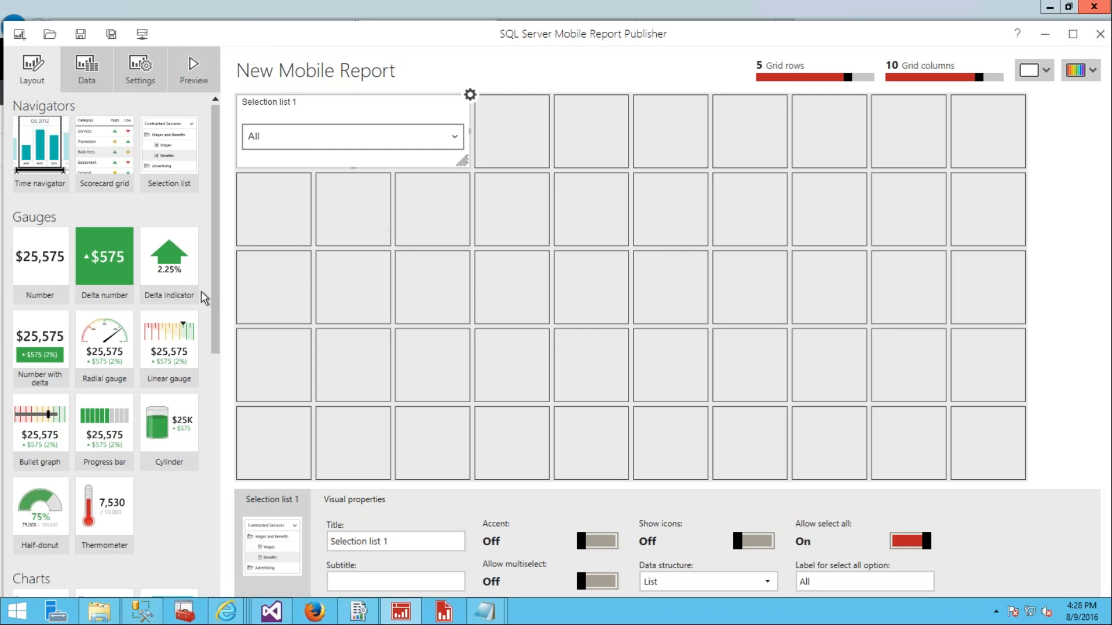
left_click_drag(103, 267, 453, 323)
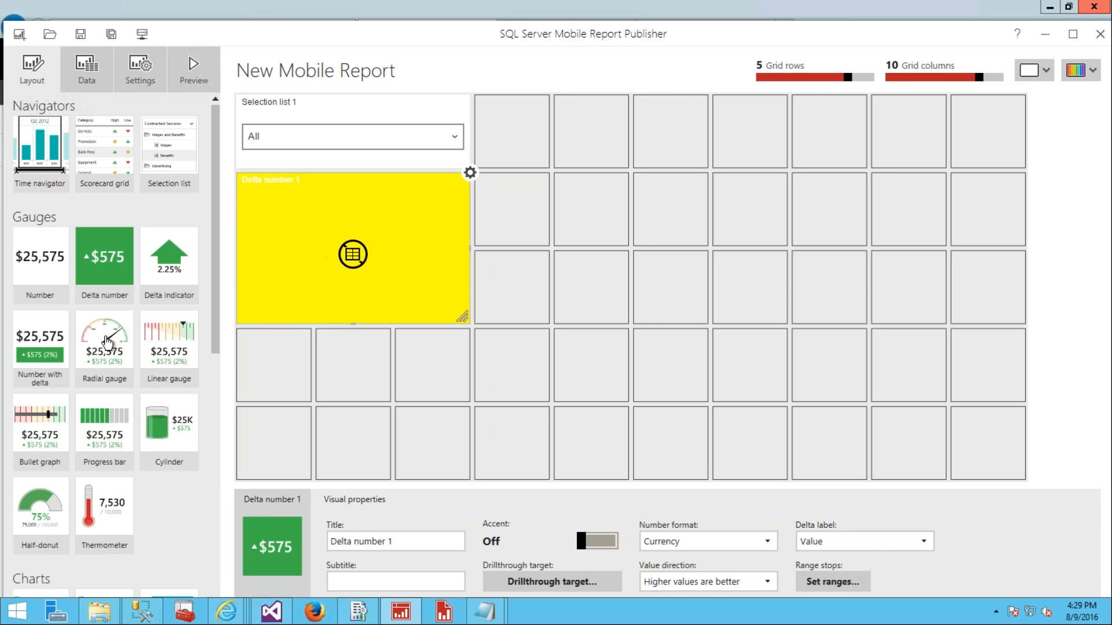
left_click_drag(106, 344, 468, 474)
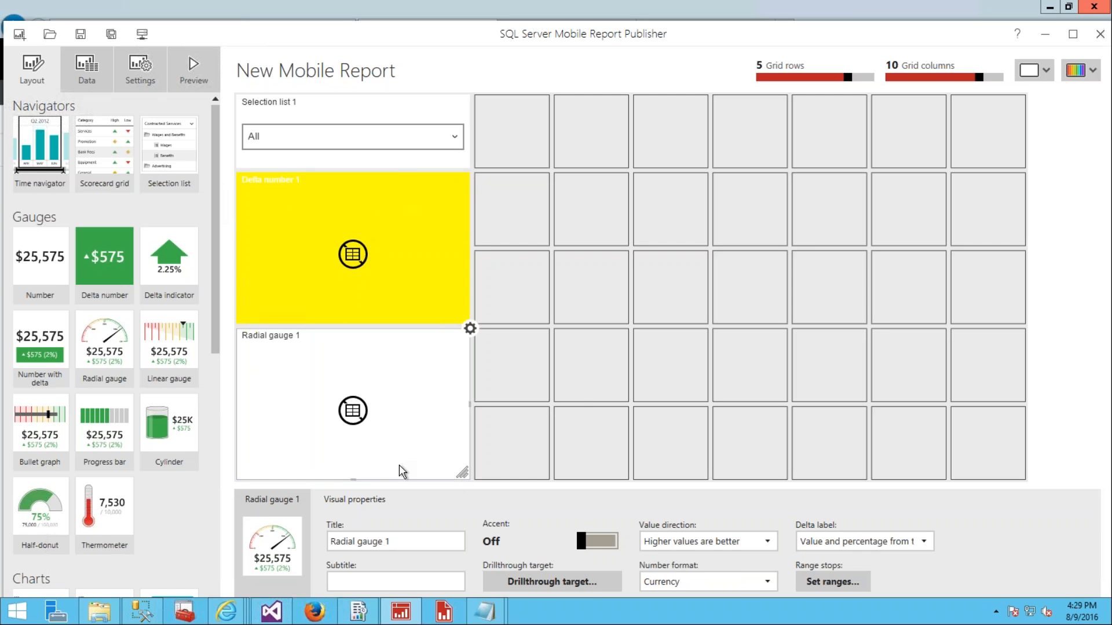
- Review the simulated data up to SimulatedTable, preview the report filtered to Simulated Item A3, and return to the data view
left_click(87, 70)
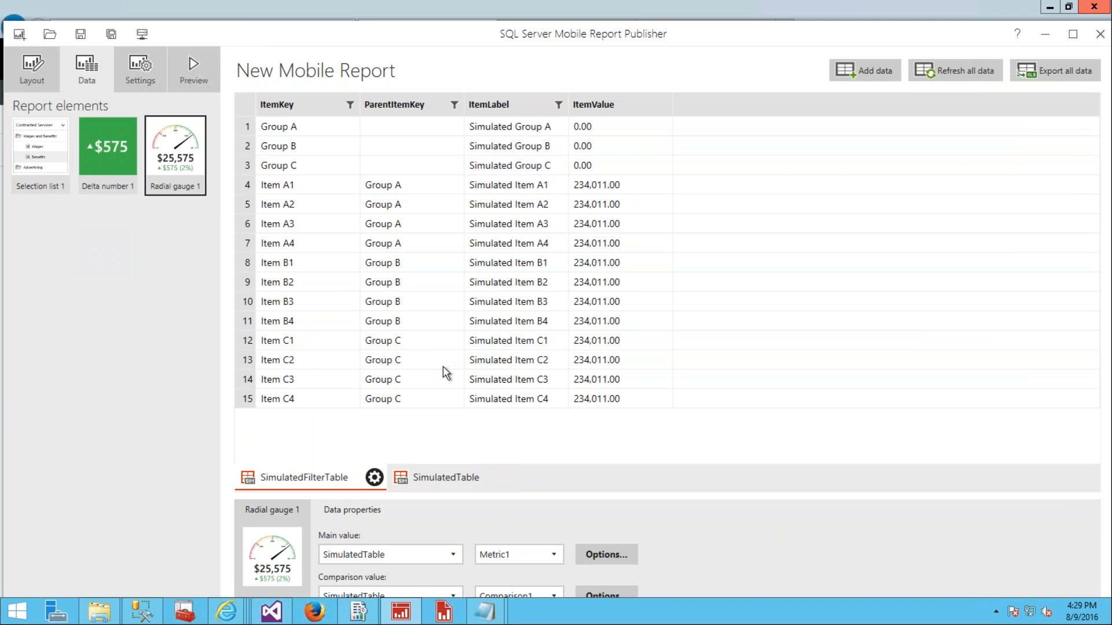
left_click(447, 479)
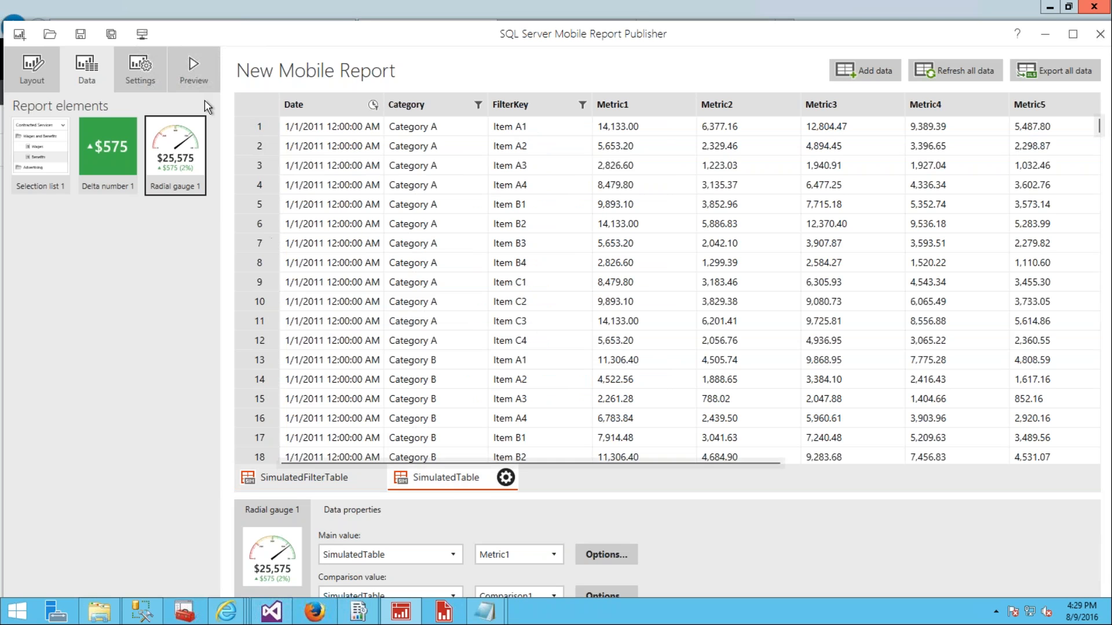
left_click(196, 71)
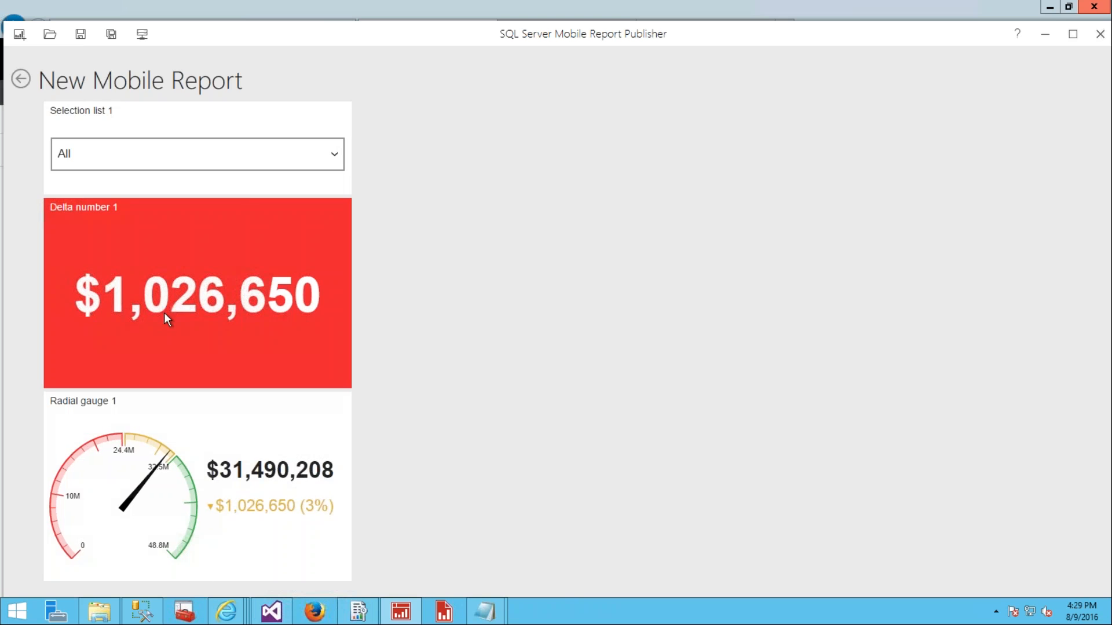
left_click(335, 154)
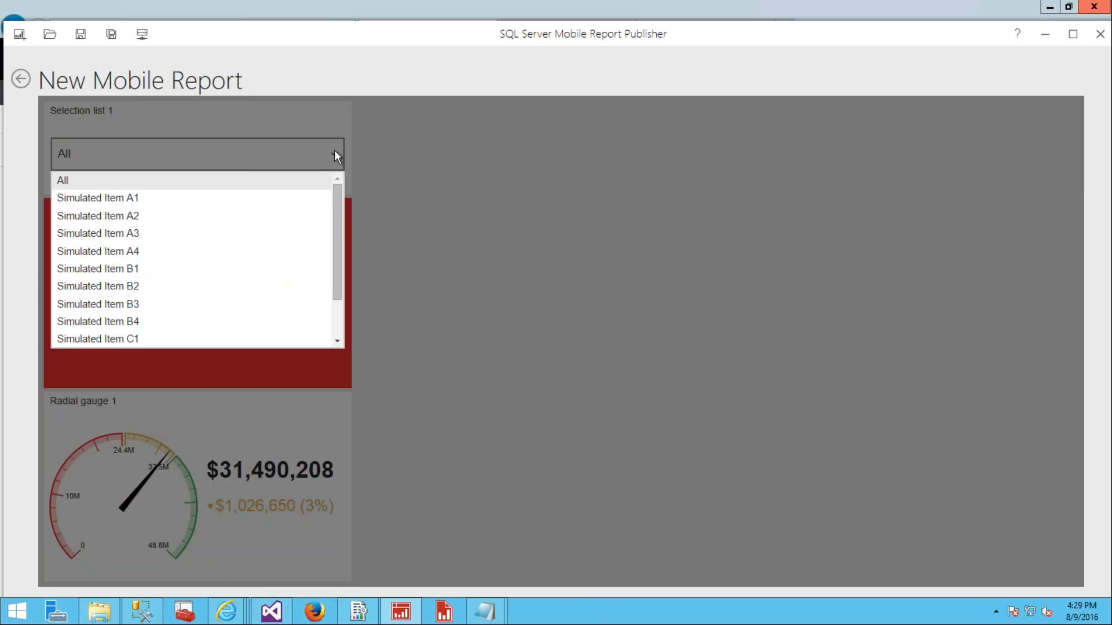
left_click(137, 235)
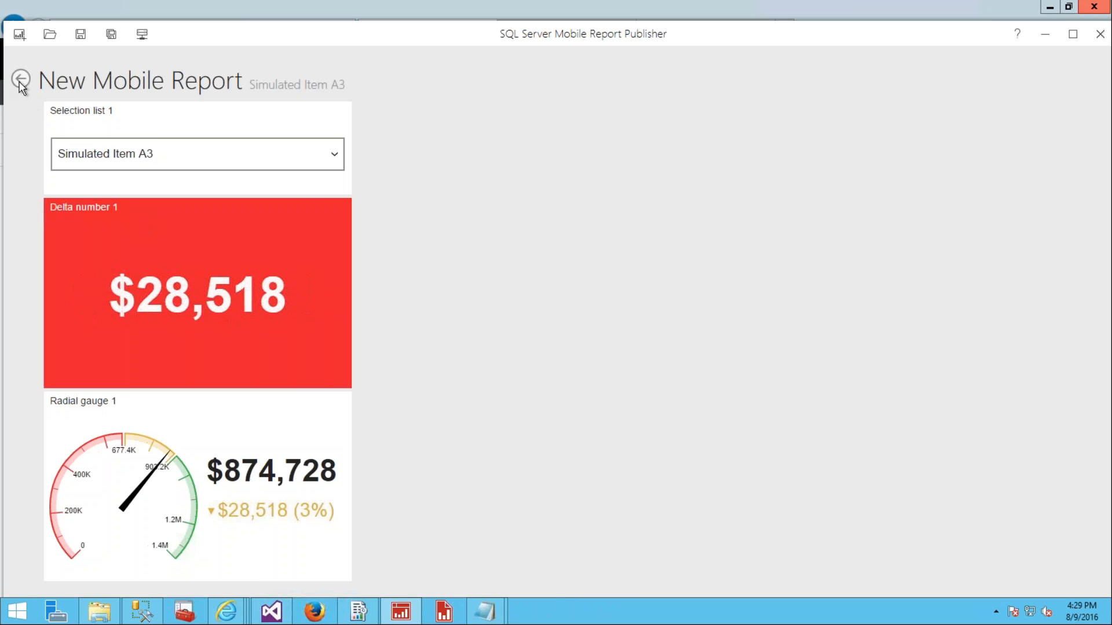
left_click(20, 81)
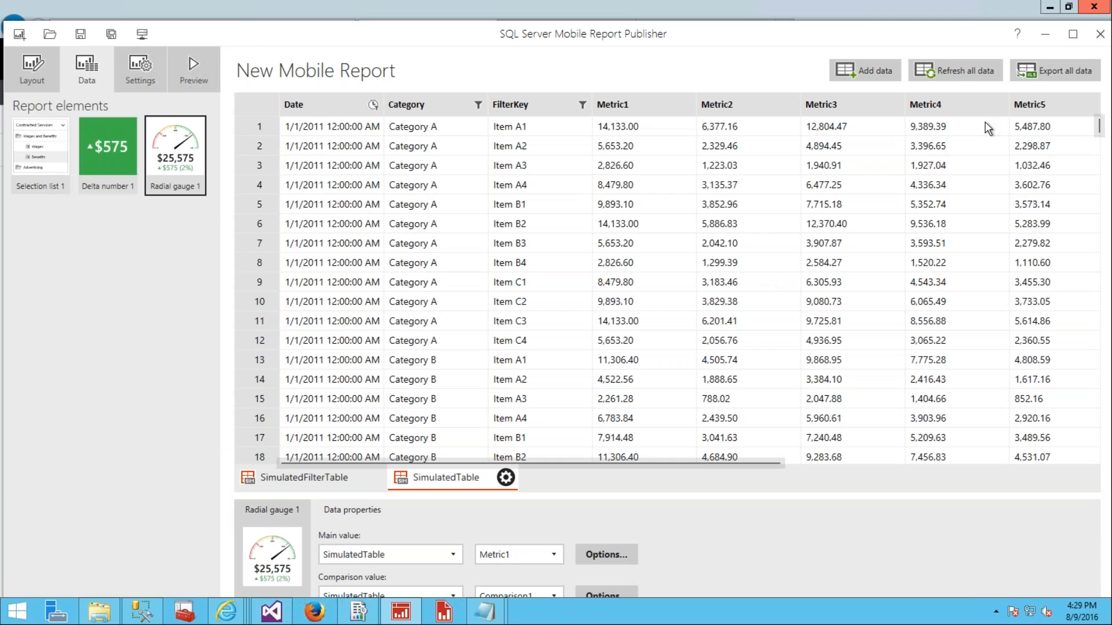
- Create the phone layout with the radial gauge filling the whole 4-column by 6-row grid, and preview it
left_click(37, 67)
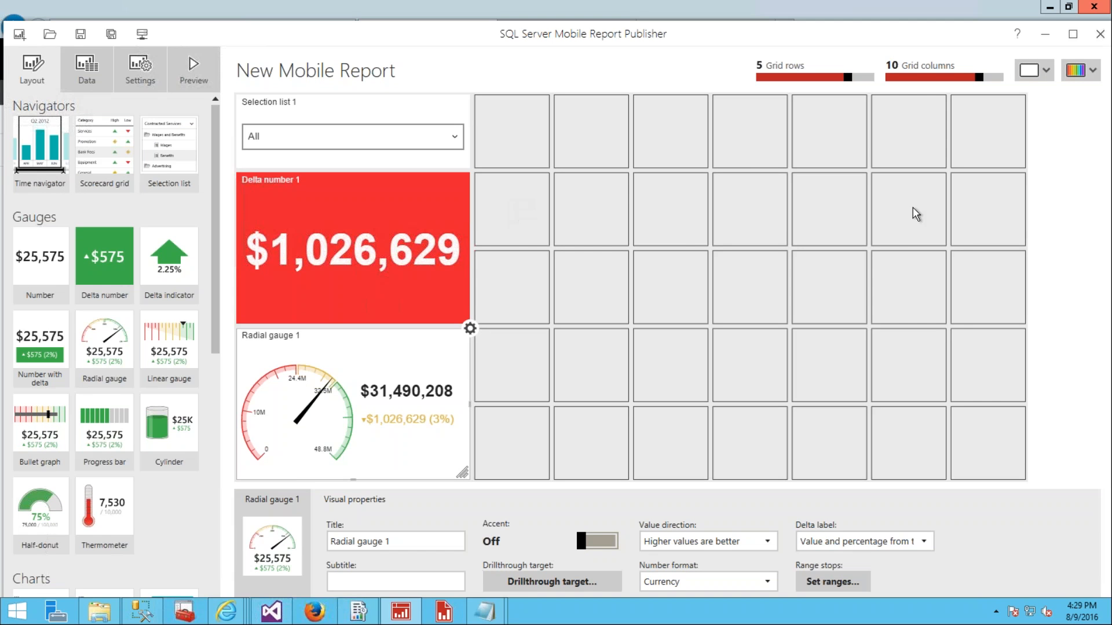
left_click(1047, 72)
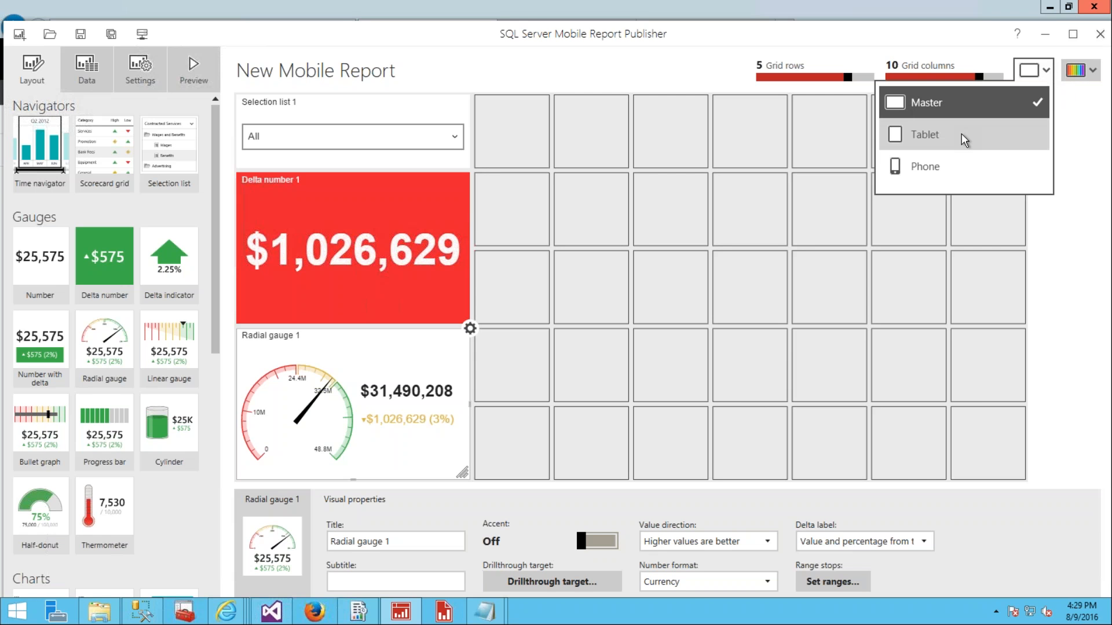
left_click(947, 168)
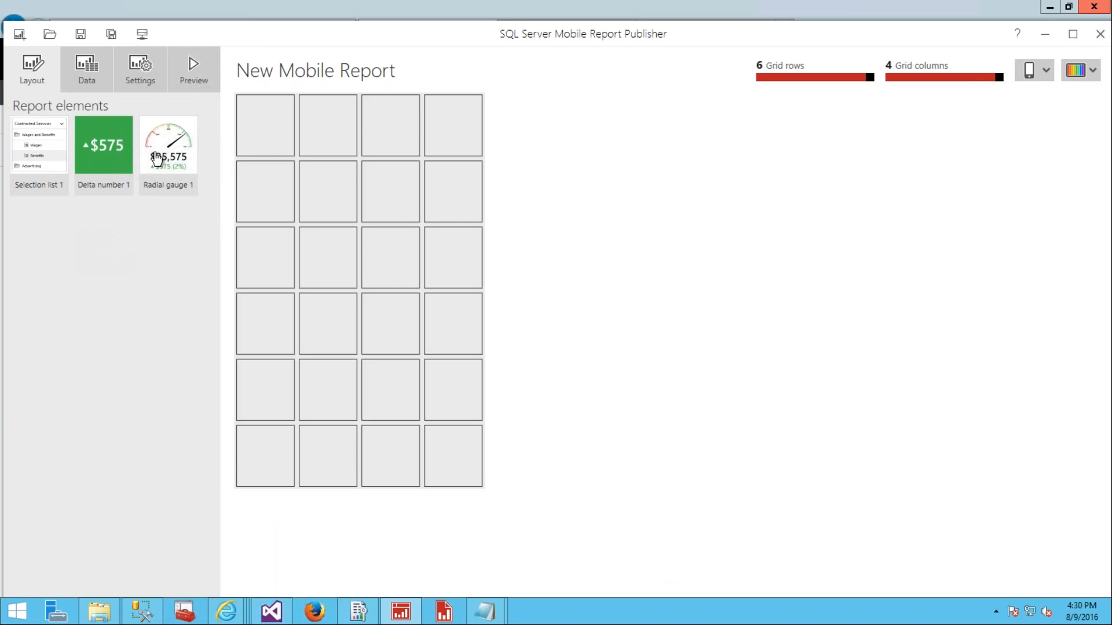
left_click_drag(156, 158, 493, 492)
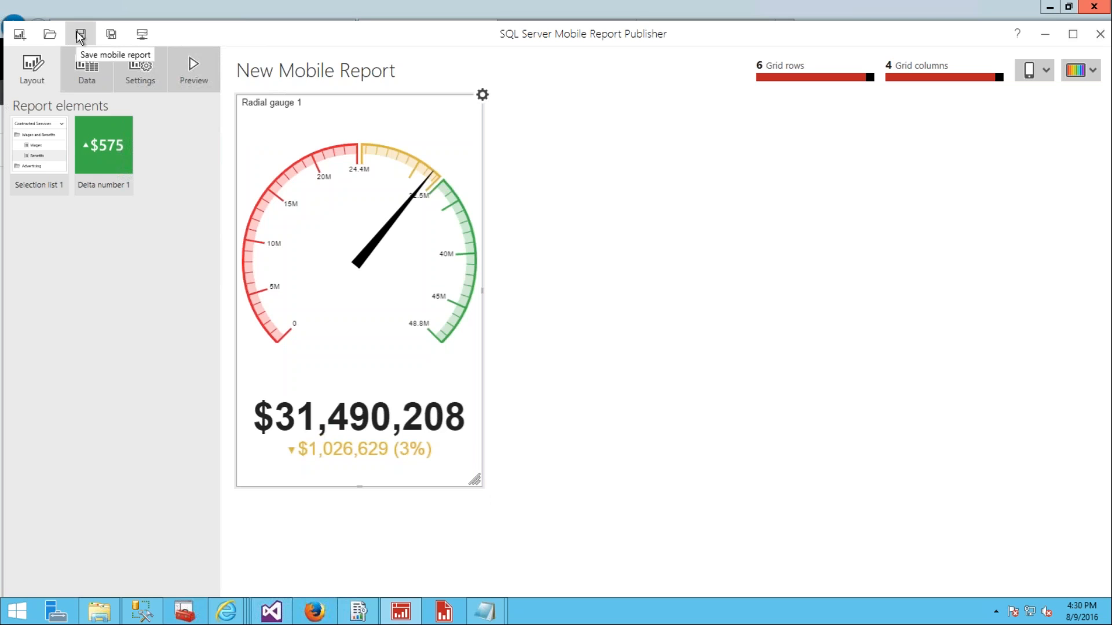
left_click(195, 72)
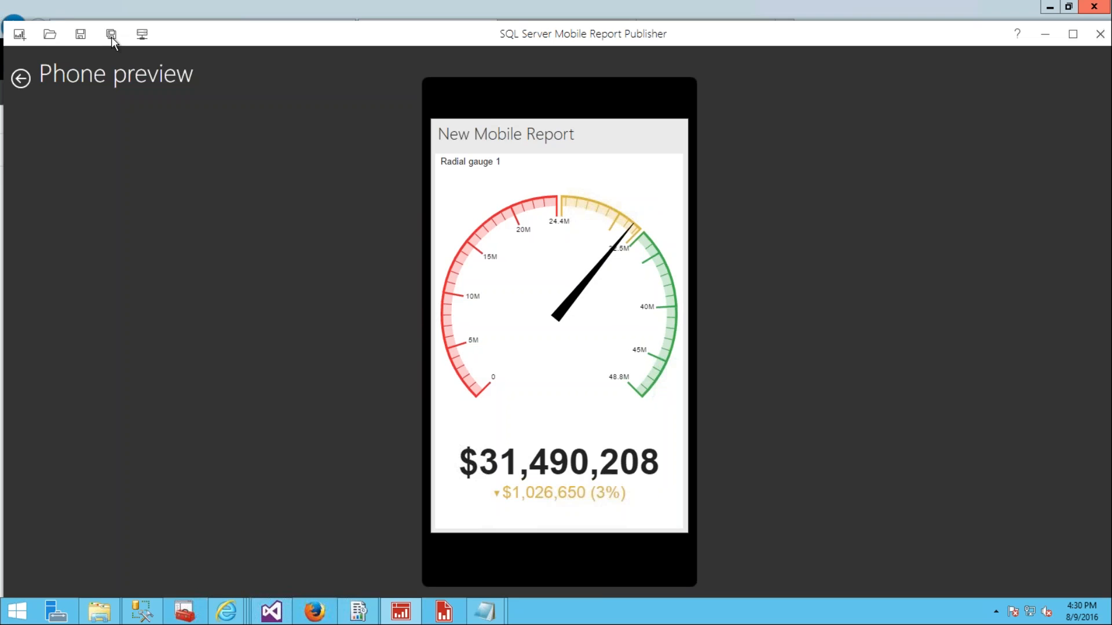
- Save the mobile report as WIT in the root folder of the sql2016rtm/Reports server and return to the phone layout
left_click(81, 33)
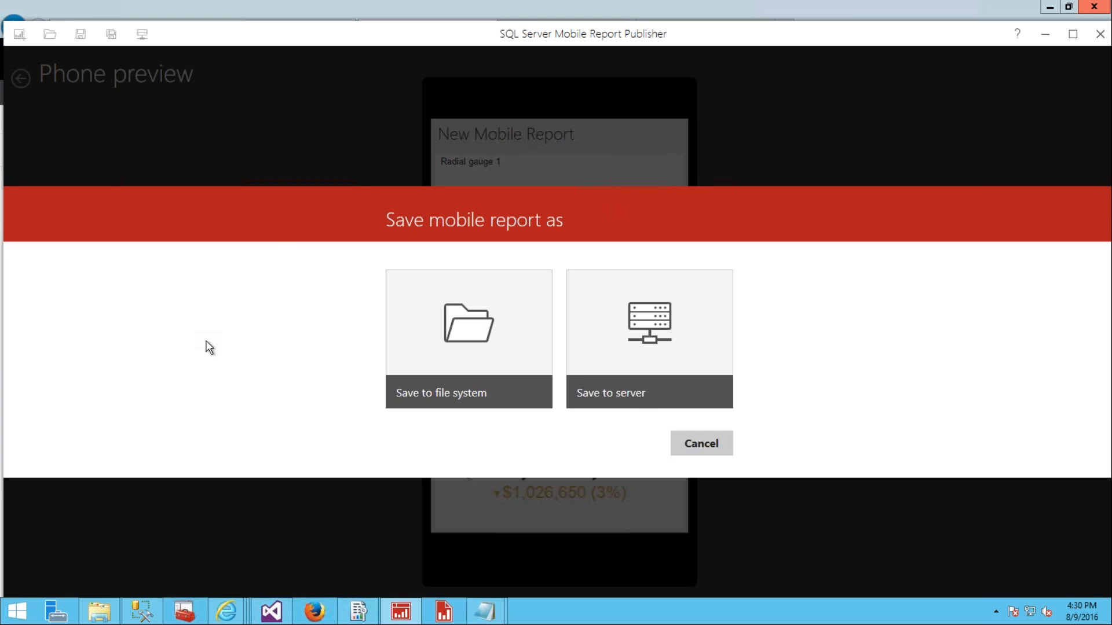
left_click(639, 392)
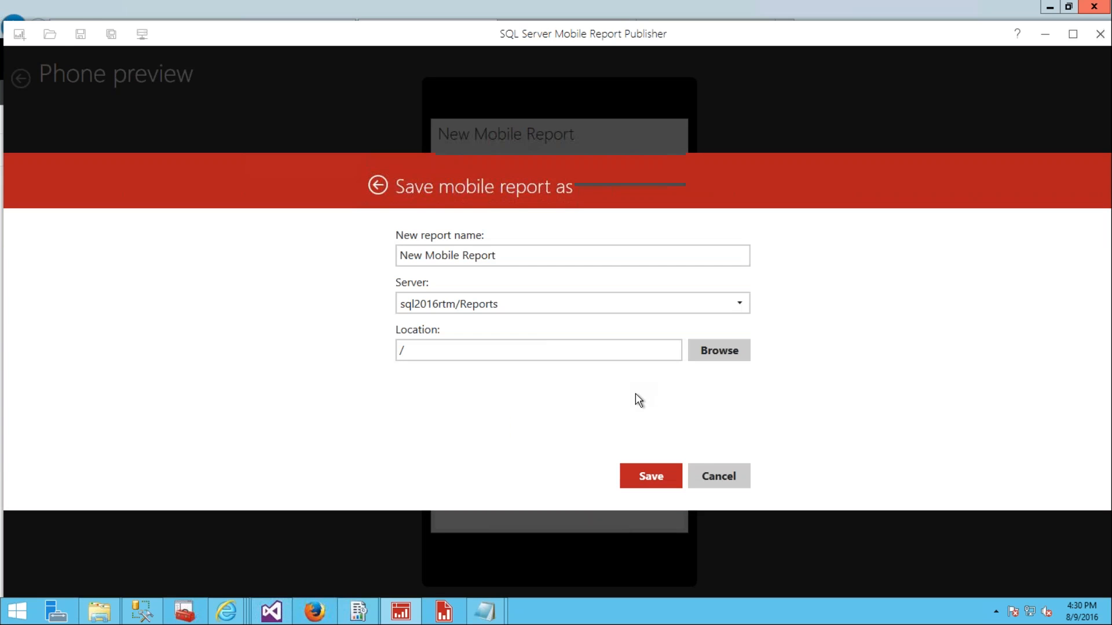
left_click(529, 253)
type("W")
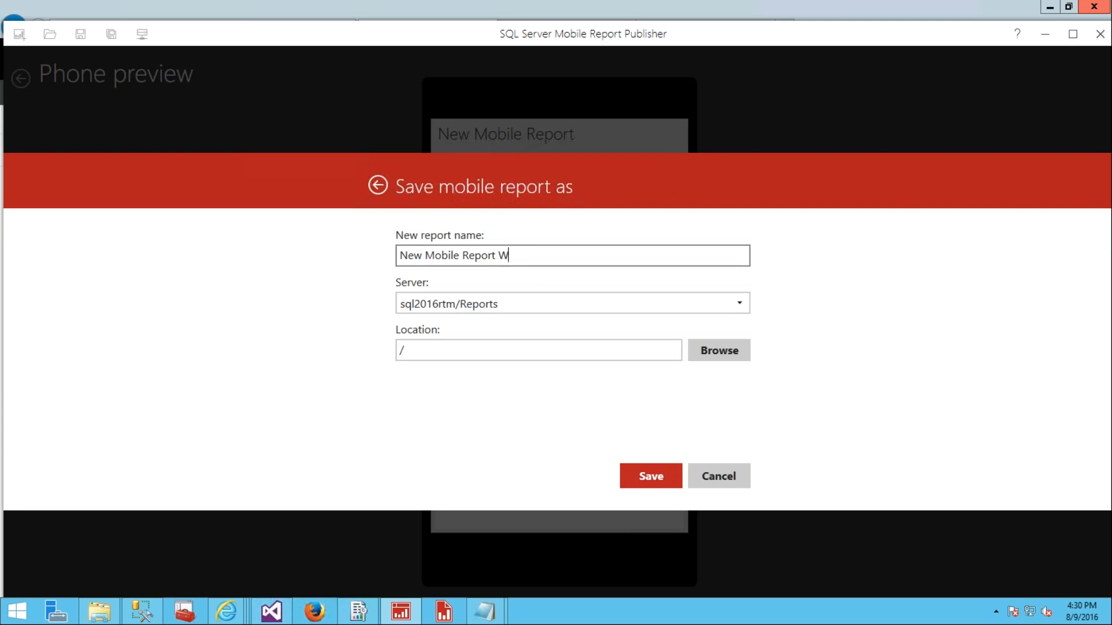
type("IT")
left_click_drag(529, 255, 336, 262)
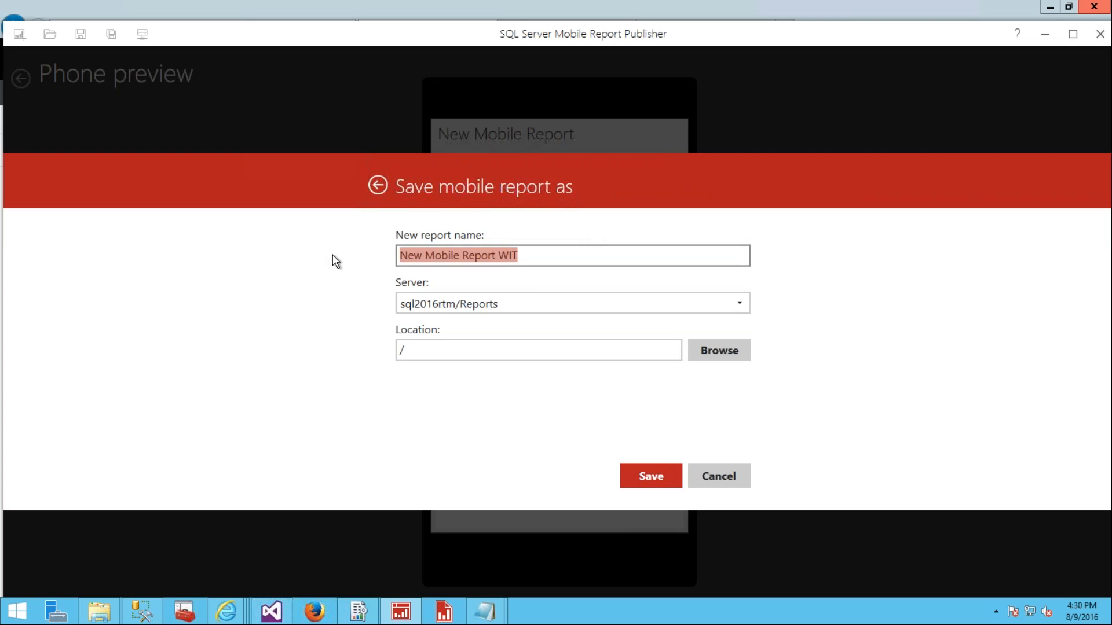
type("IWWT")
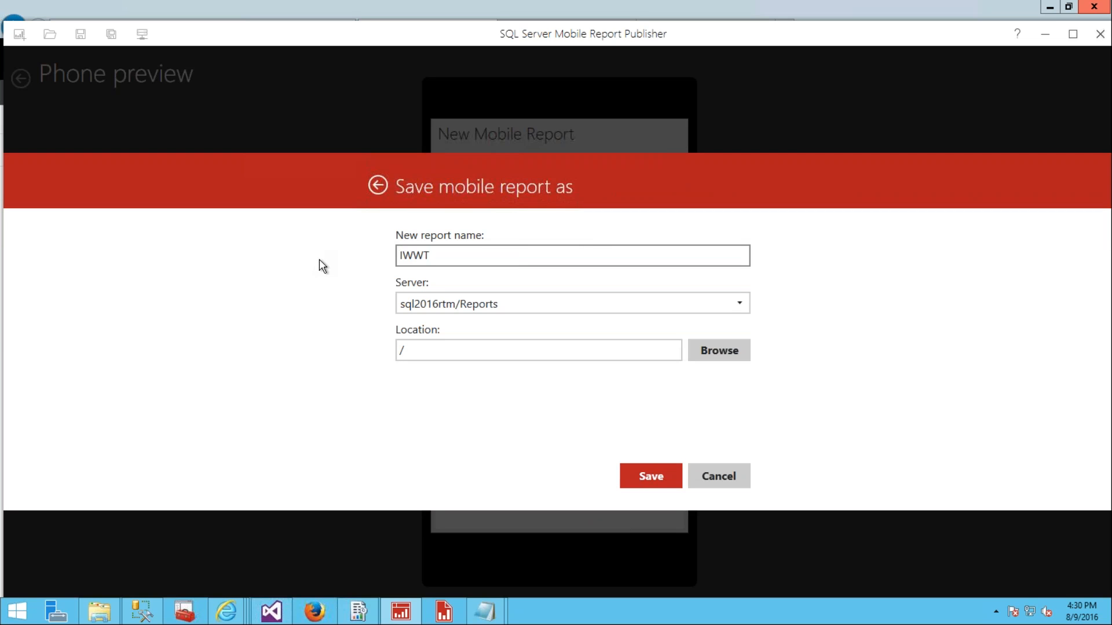
key("BackSpace")
key("BackSpace")
key("BackSpace")
key("BackSpace")
type("WIT")
left_click(638, 474)
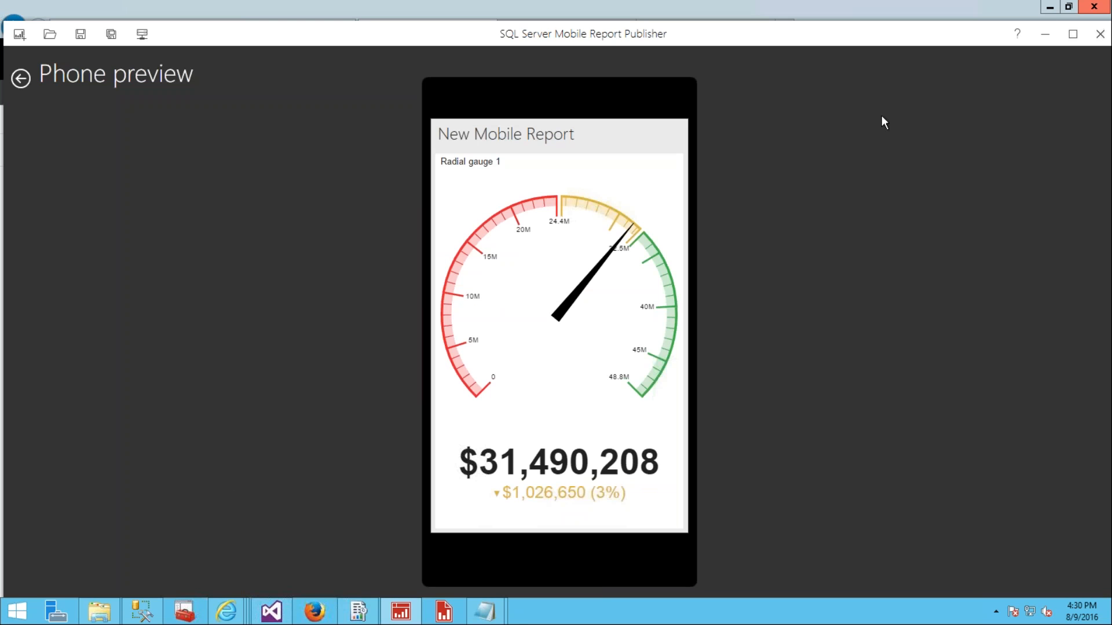
left_click(21, 79)
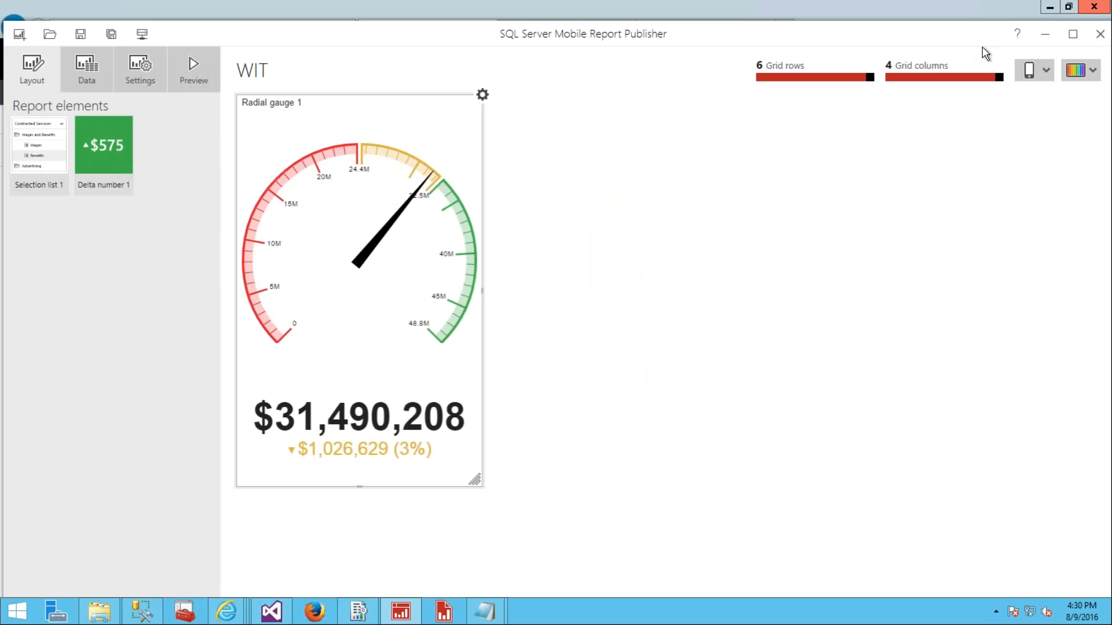
- Switch to the Reporting Services portal and start a new KPI in the Home folder with the line visualization
left_click(1045, 34)
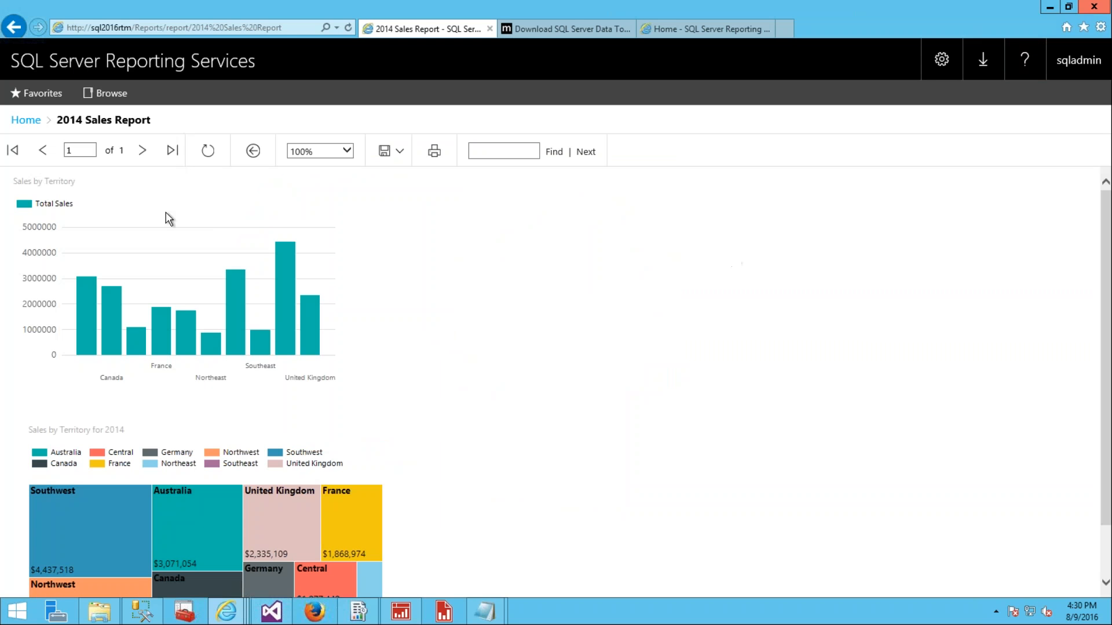
left_click(26, 120)
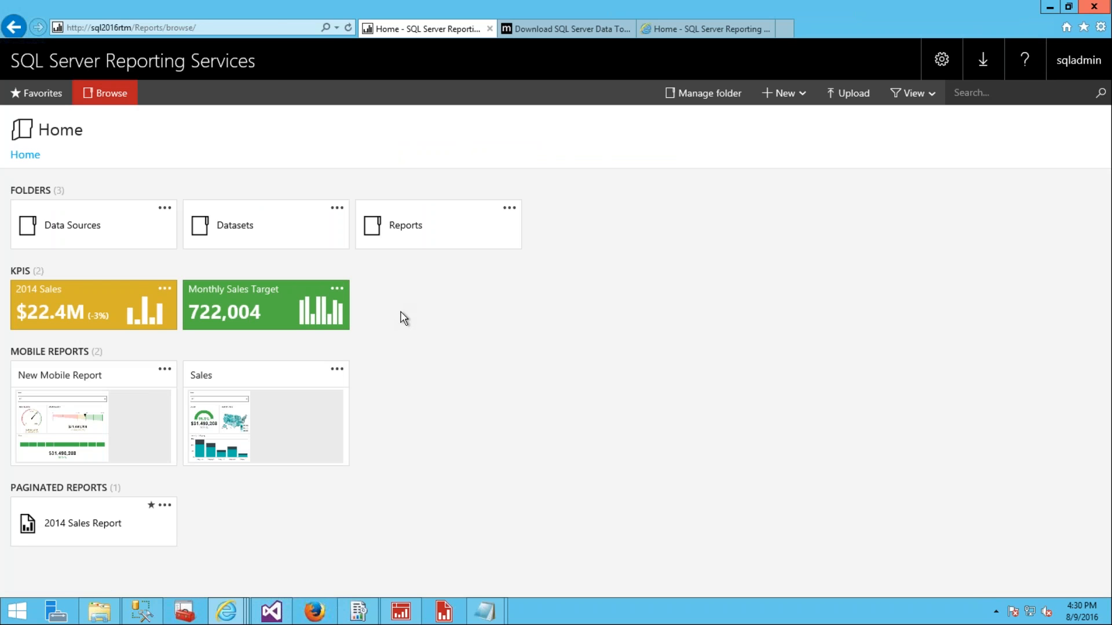
left_click(801, 93)
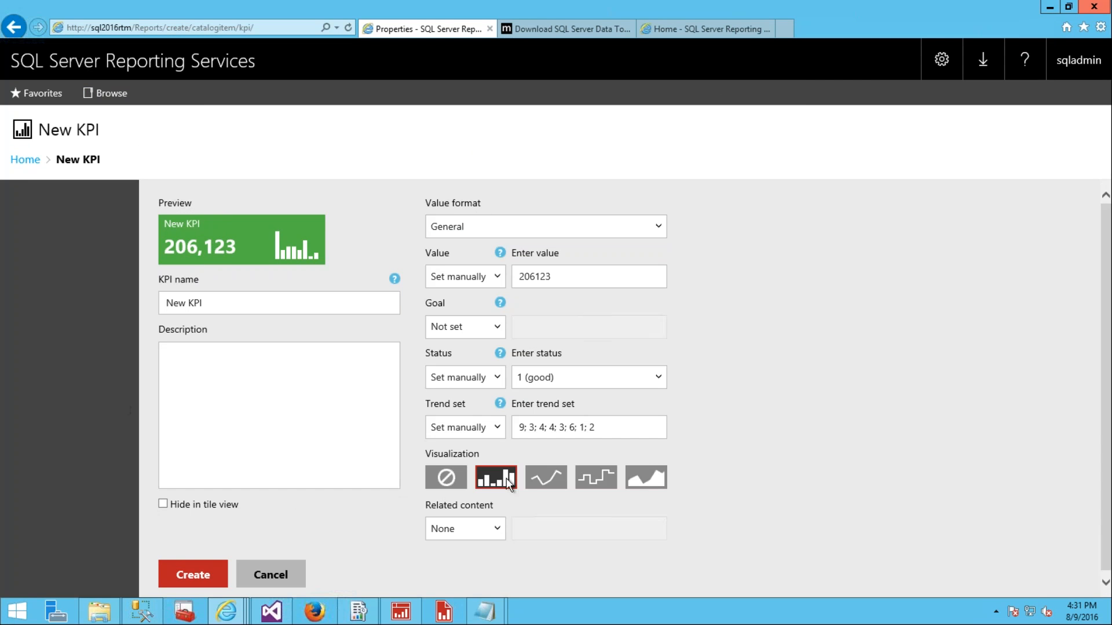
left_click(544, 478)
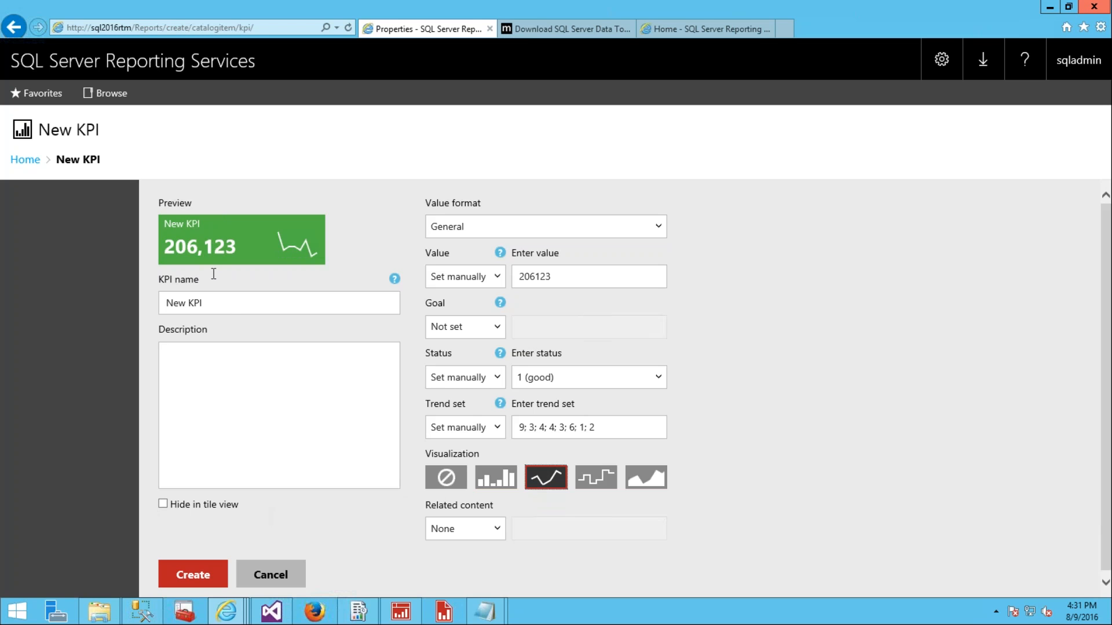
- Base the KPI's value on the Sales field of the 2014 Sales dataset, aggregated with Sum
left_click(497, 277)
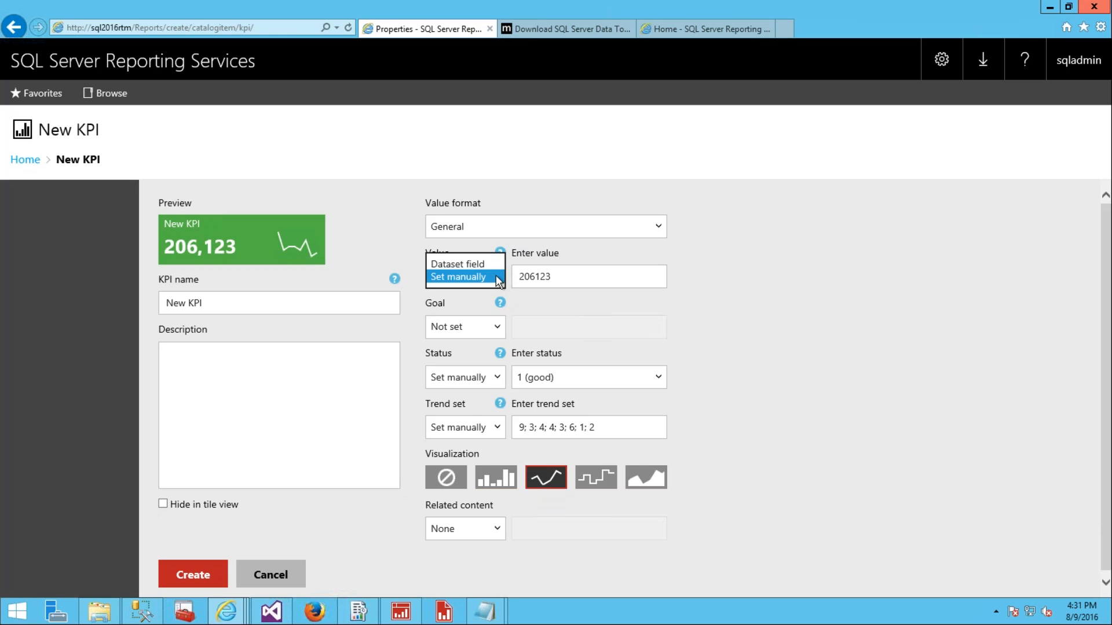
left_click(464, 264)
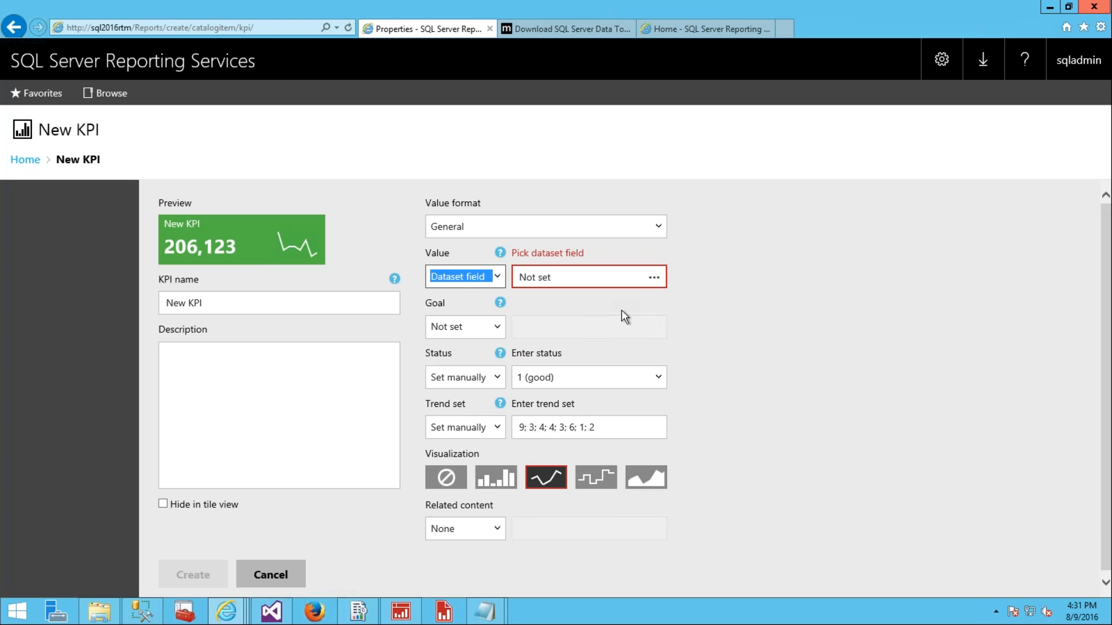
left_click(654, 278)
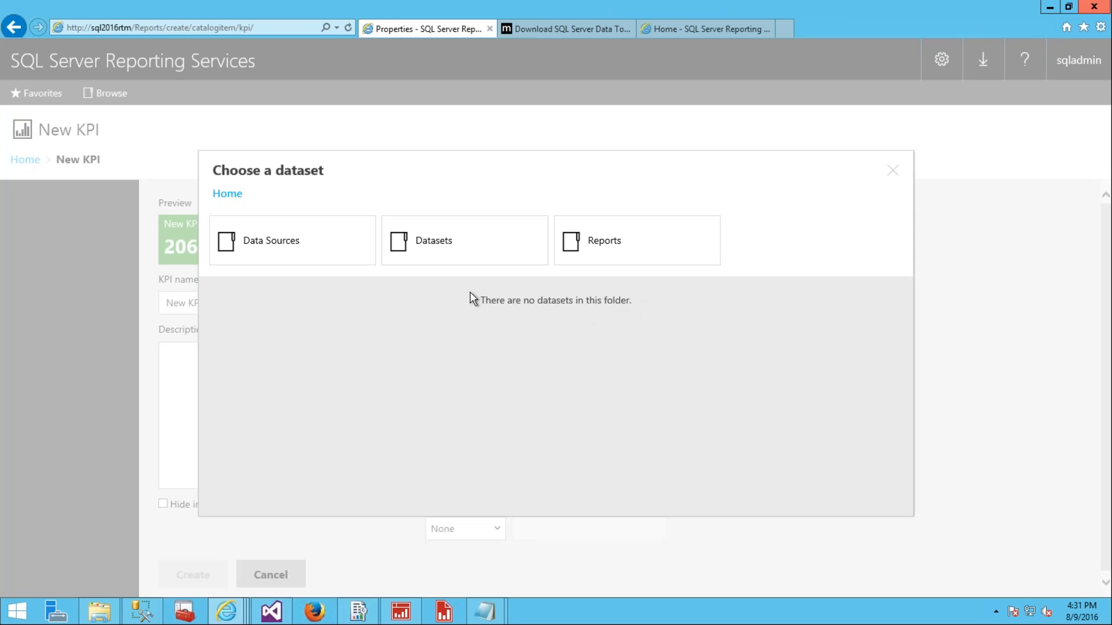
left_click(436, 247)
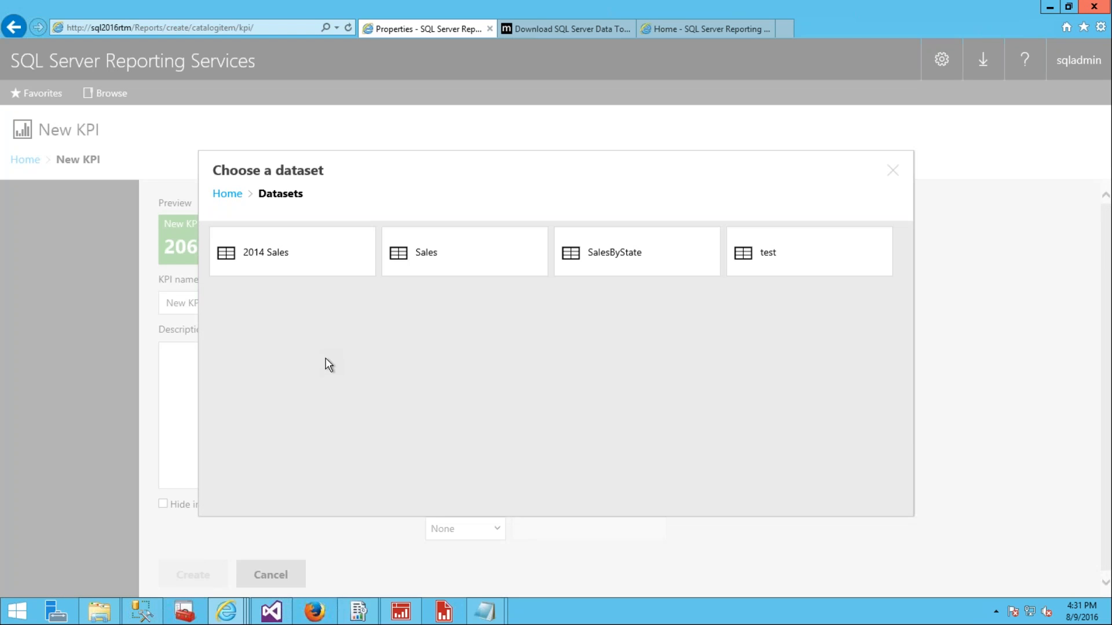
left_click(244, 257)
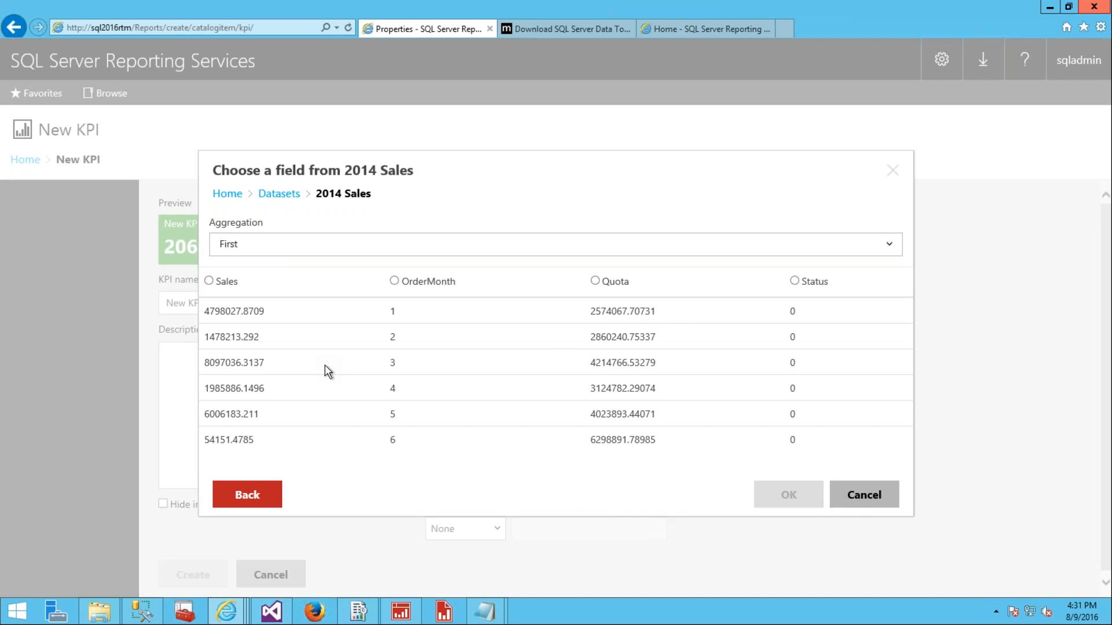
left_click(890, 247)
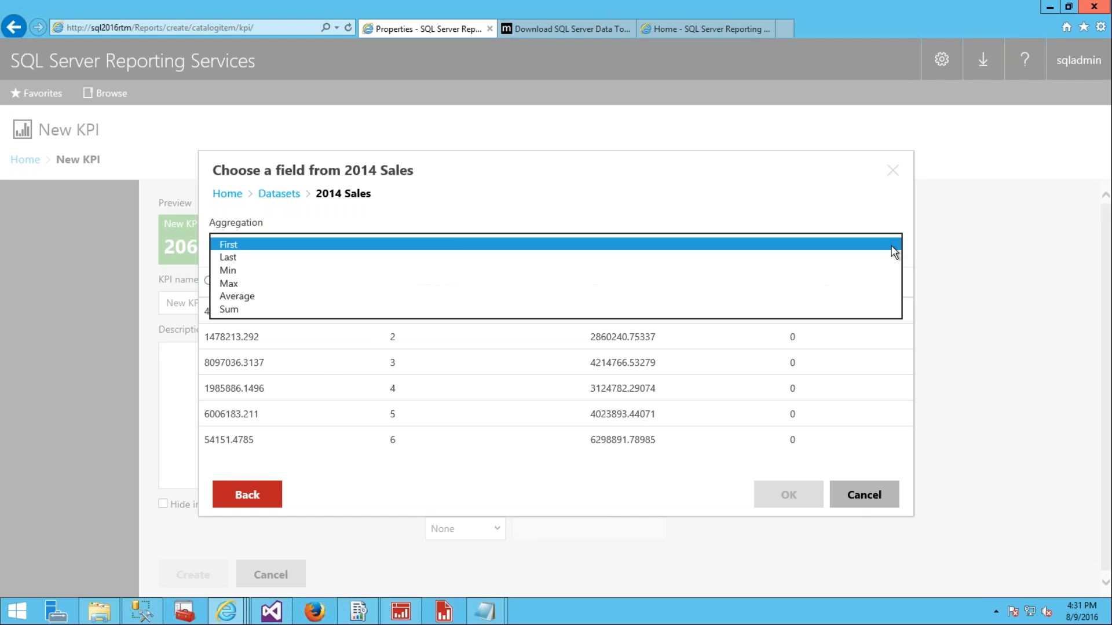
left_click(227, 308)
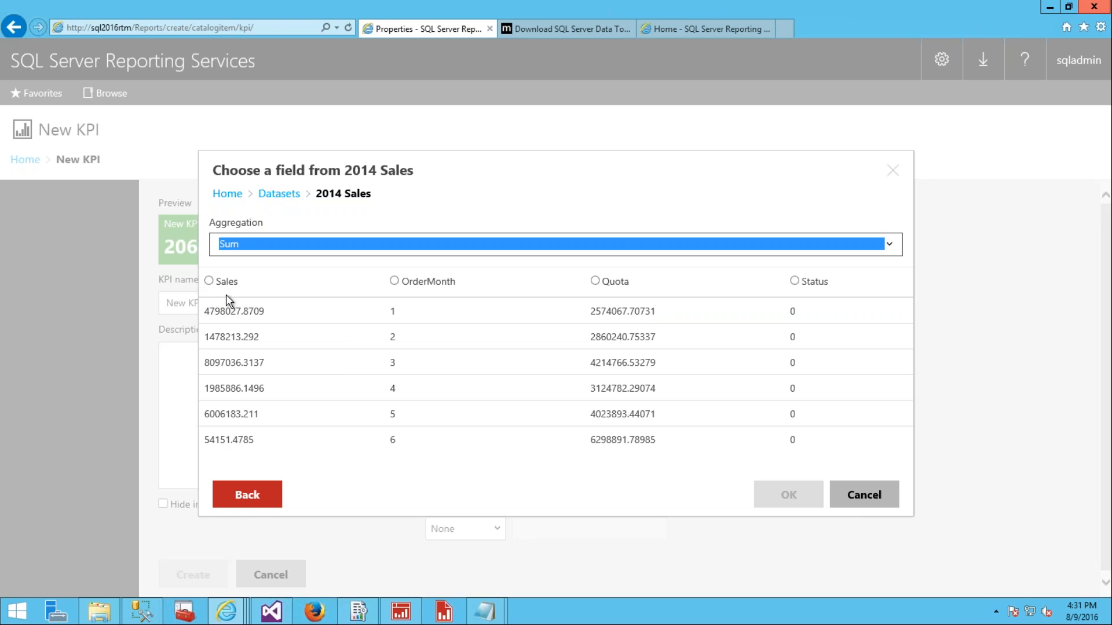
left_click(209, 281)
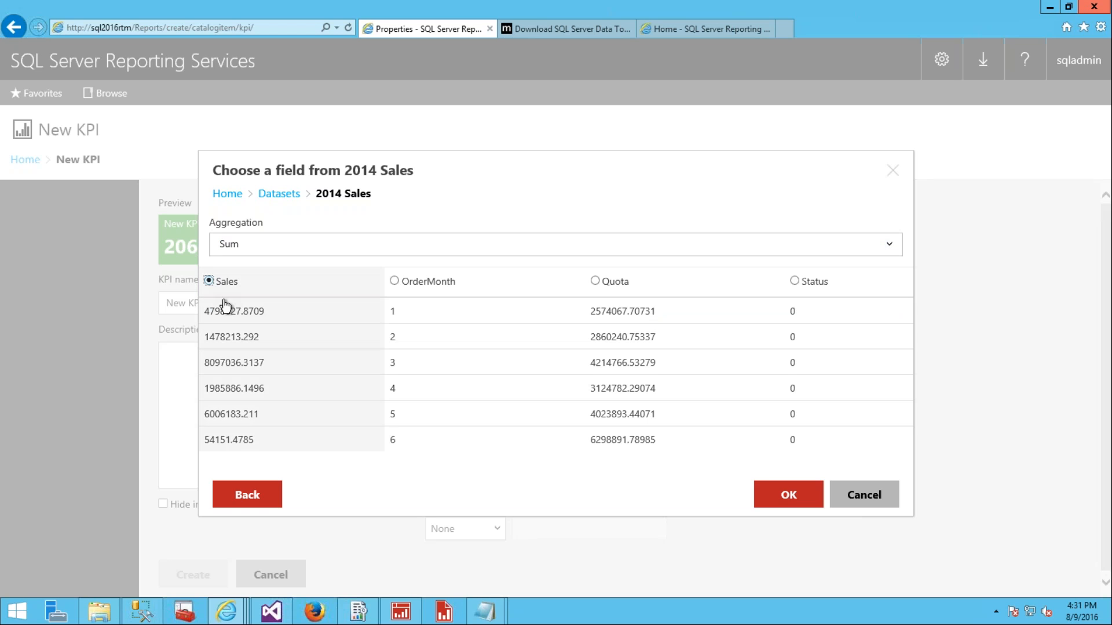
left_click(789, 494)
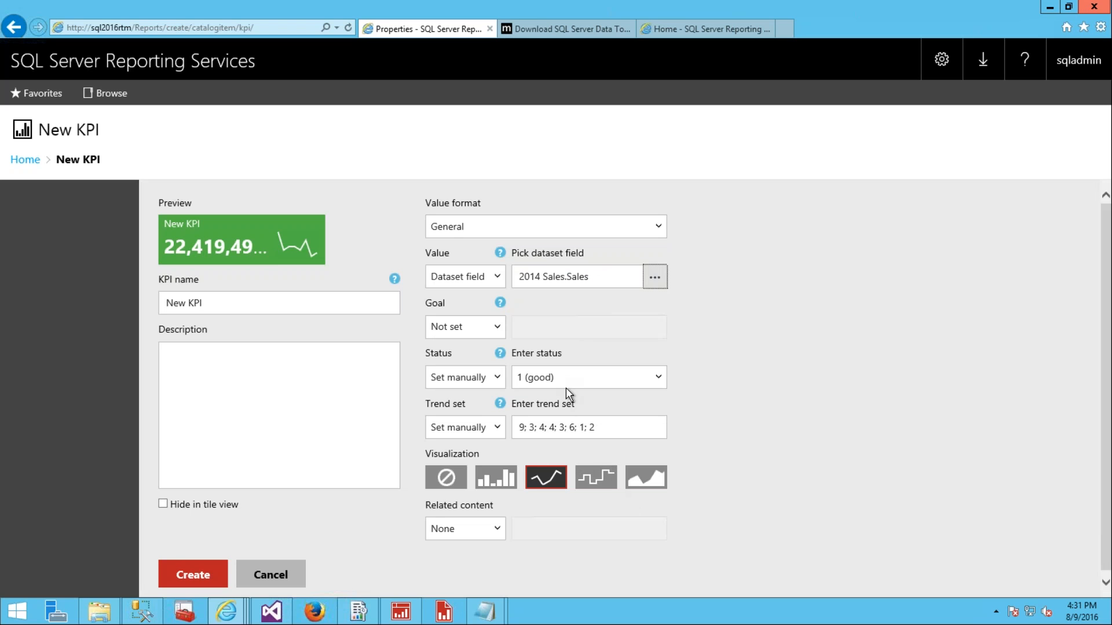
- Set the KPI's goal manually to 10000000 and create the KPI
left_click(498, 327)
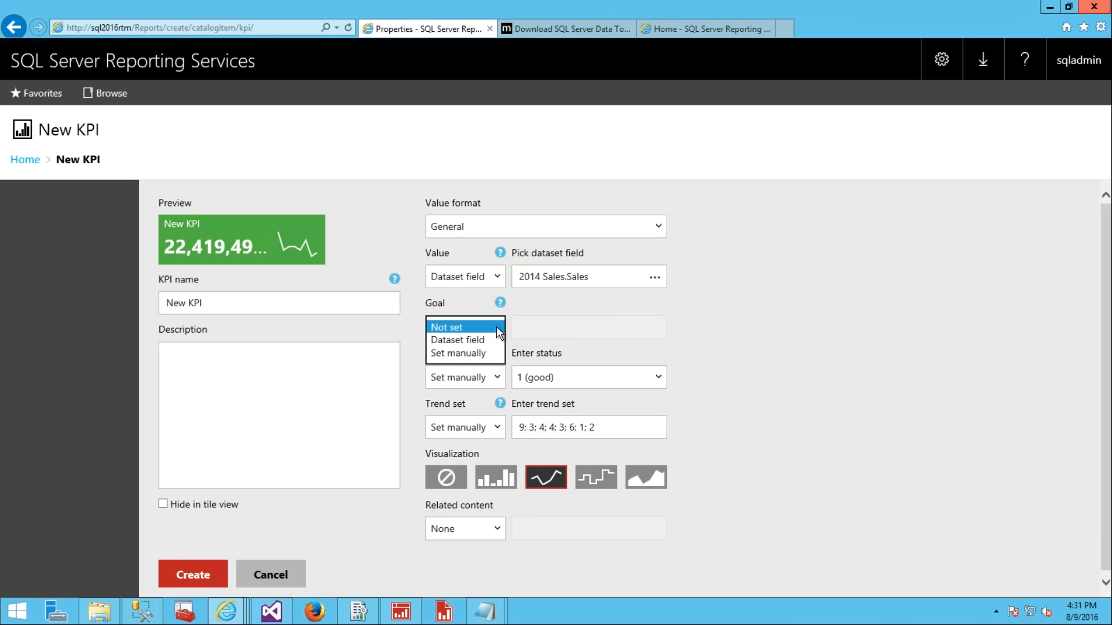
left_click(484, 353)
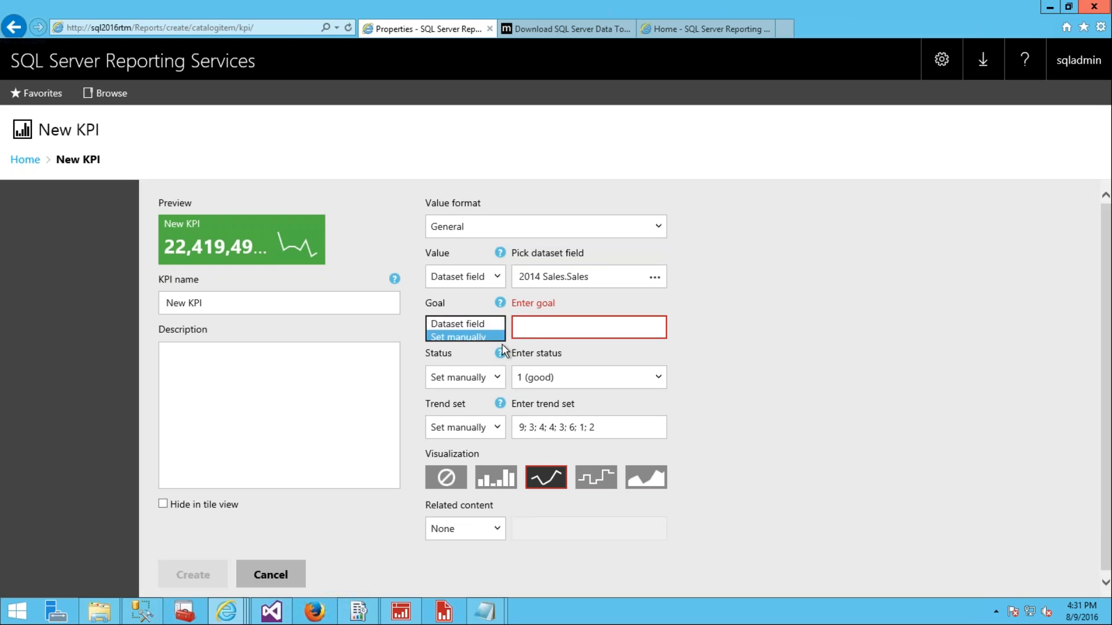
left_click(556, 327)
type("10000000")
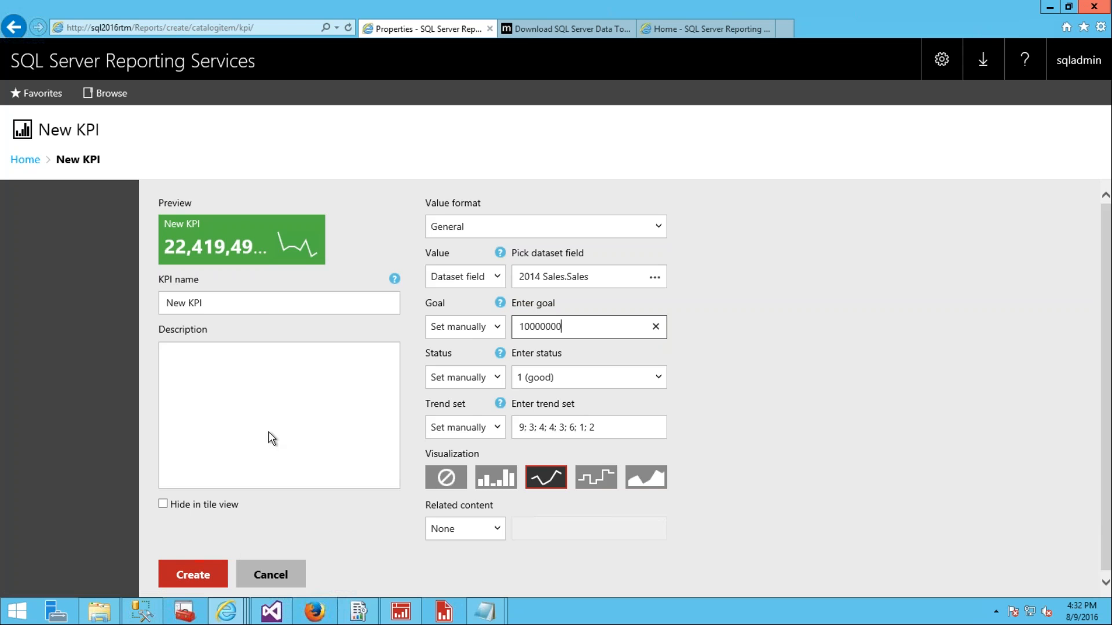
left_click(193, 576)
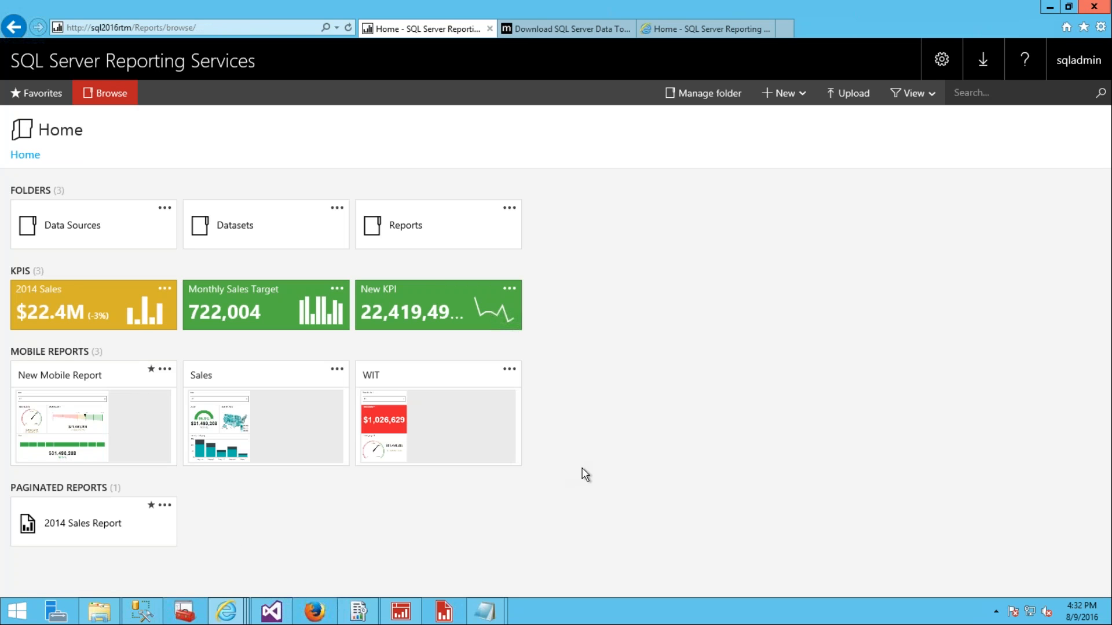
- View the details of the New KPI tile, close them, and open the WIT mobile report
left_click(440, 303)
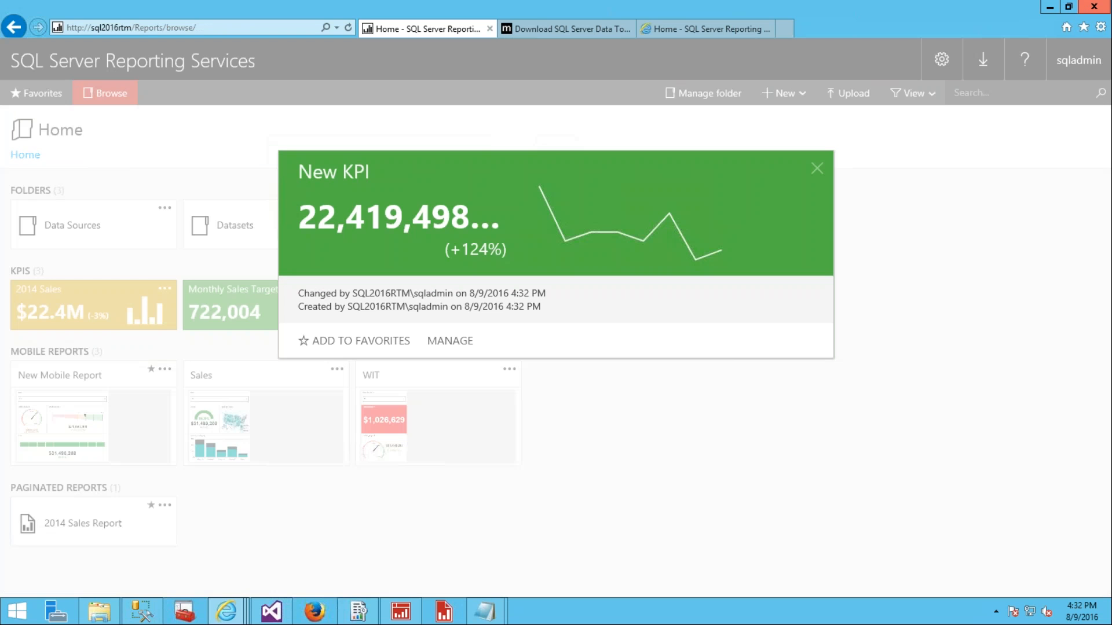
left_click(621, 410)
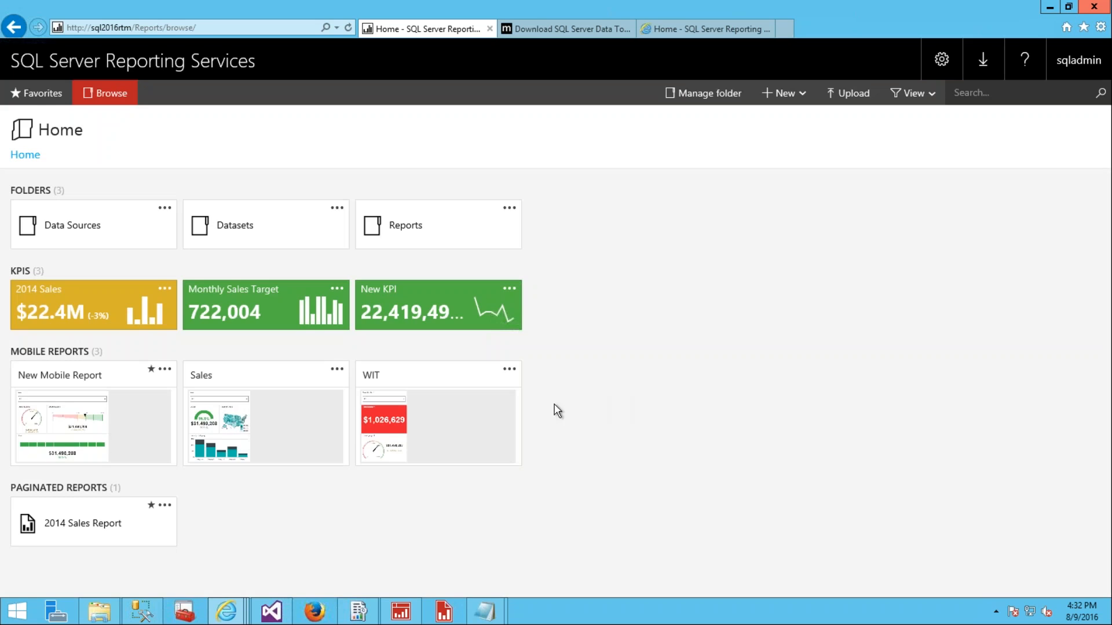
left_click(425, 442)
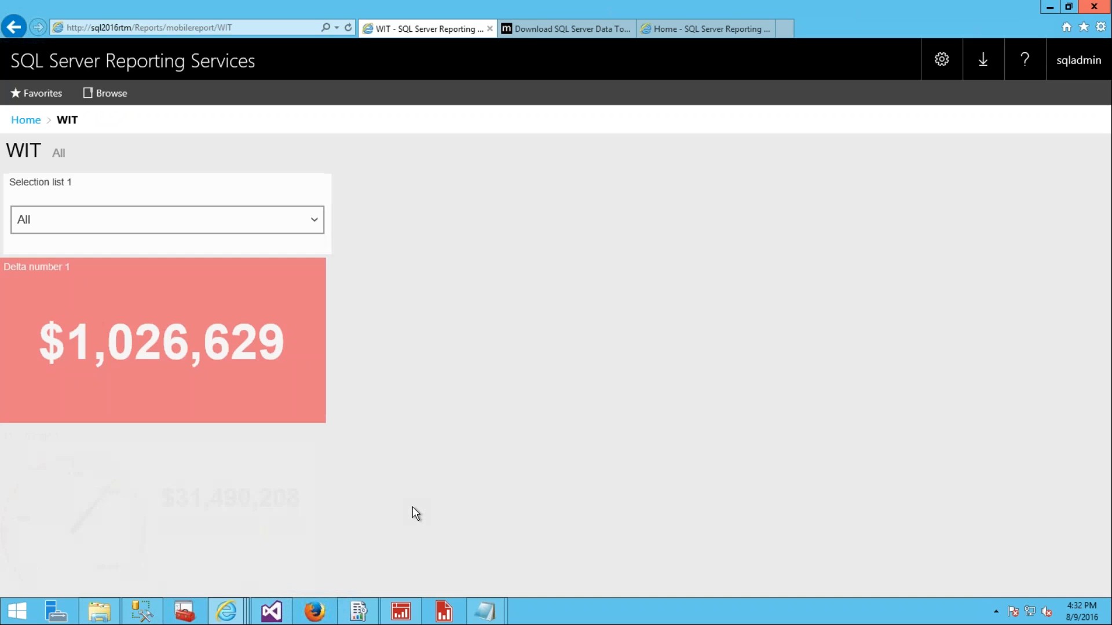
- Restore the browser window to a smaller size and narrow it to check how the WIT report's layout adapts
left_click(1069, 7)
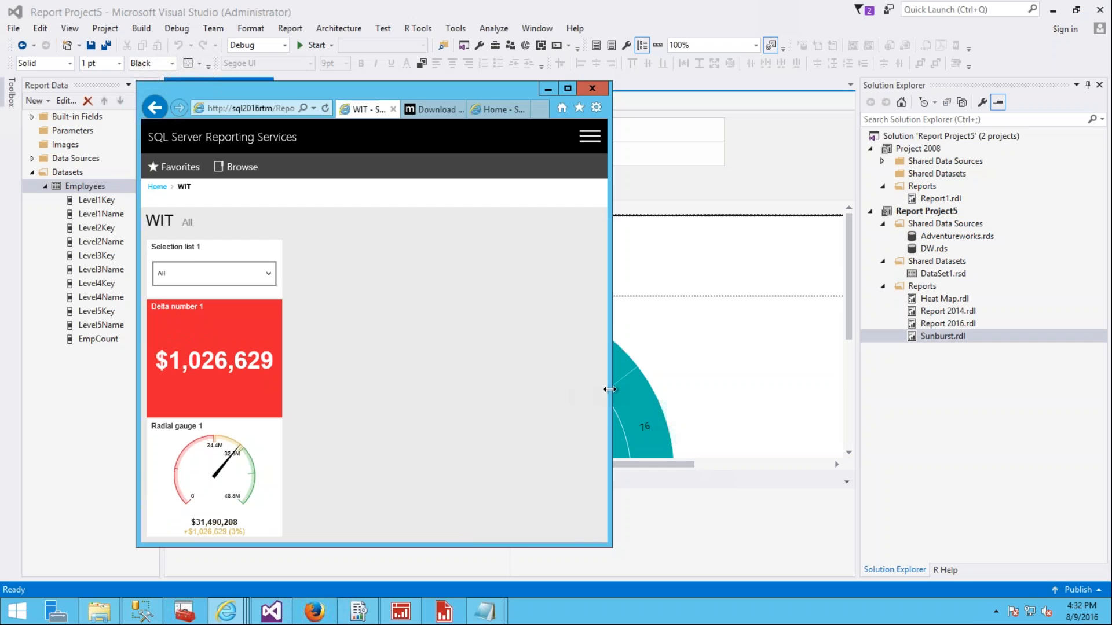
mouse_move(611, 391)
left_mouse_down()
mouse_move(308, 393)
mouse_move(359, 378)
mouse_move(604, 391)
left_mouse_up()
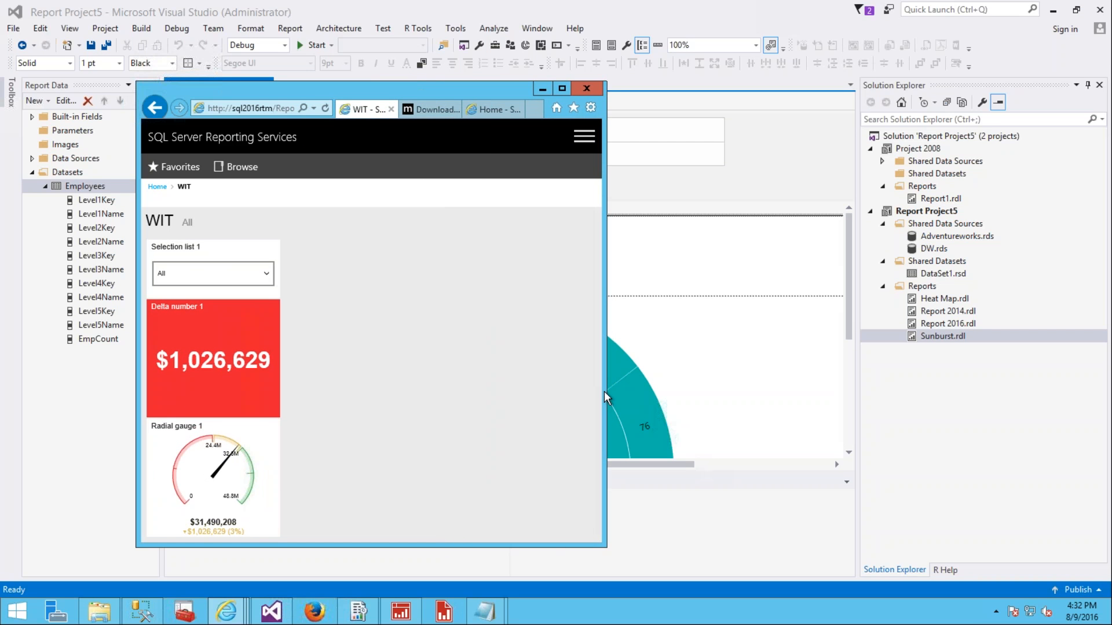
left_click_drag(603, 392, 566, 391)
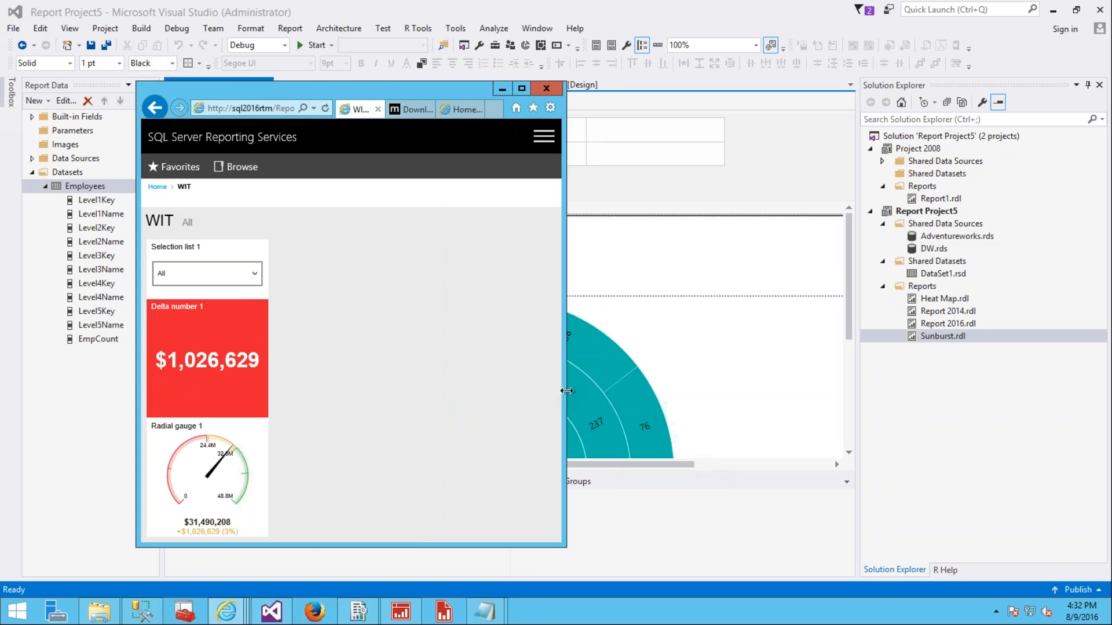
- Narrow the browser window further to check the WIT report's layout, and minimize the window
left_click_drag(566, 391, 503, 364)
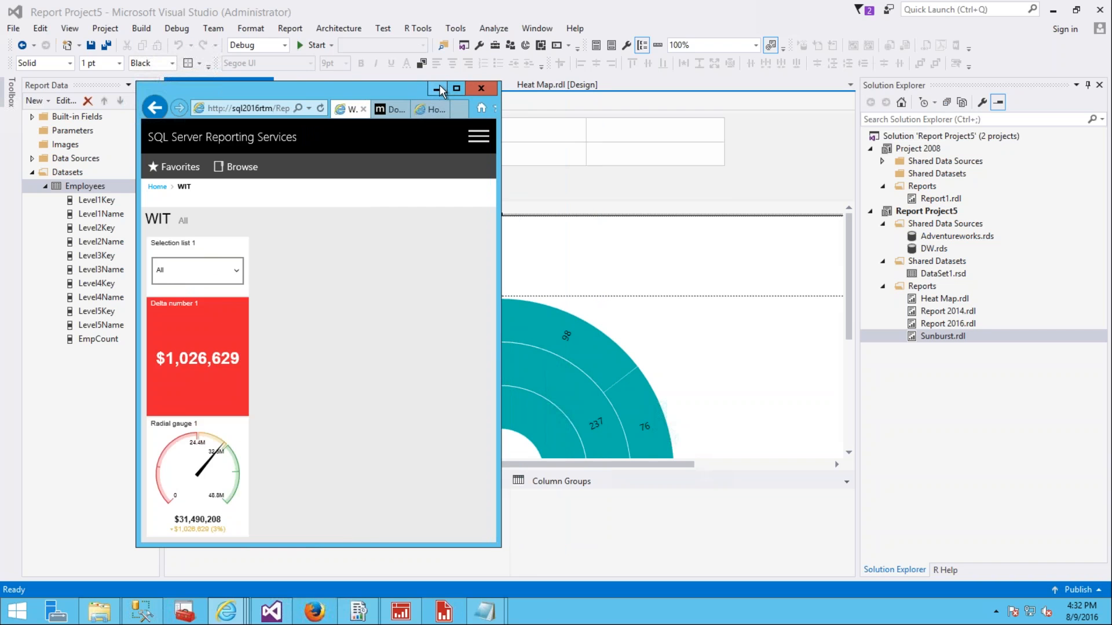
left_click(436, 89)
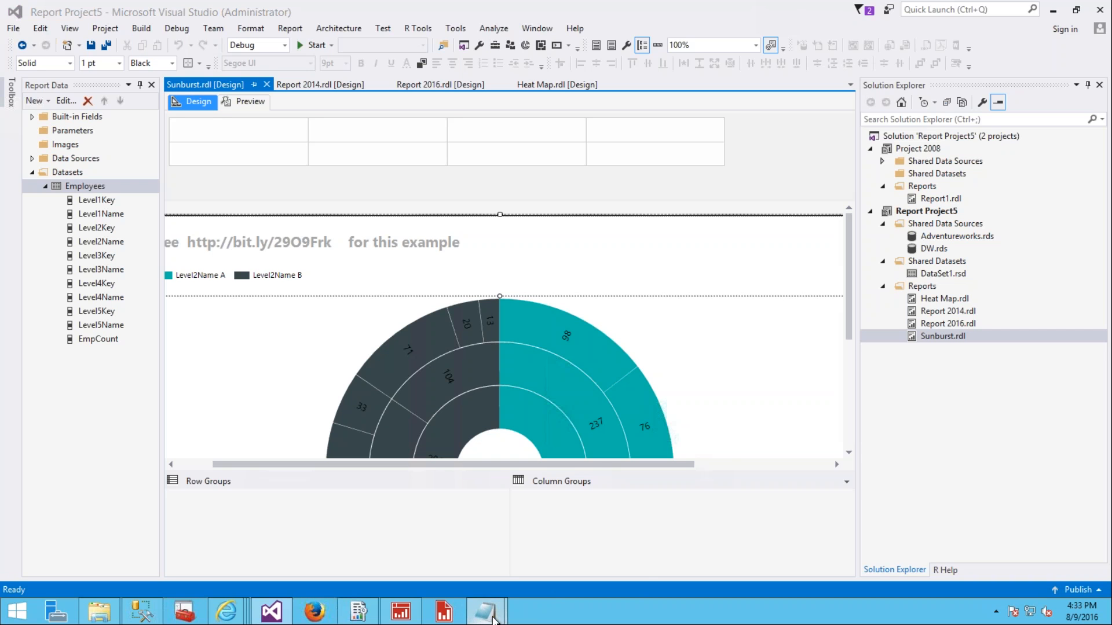
- Switch to the Notepad notes, highlight the report portal's address and the login details, and minimize them
mouse_move(495, 620)
left_click(571, 573)
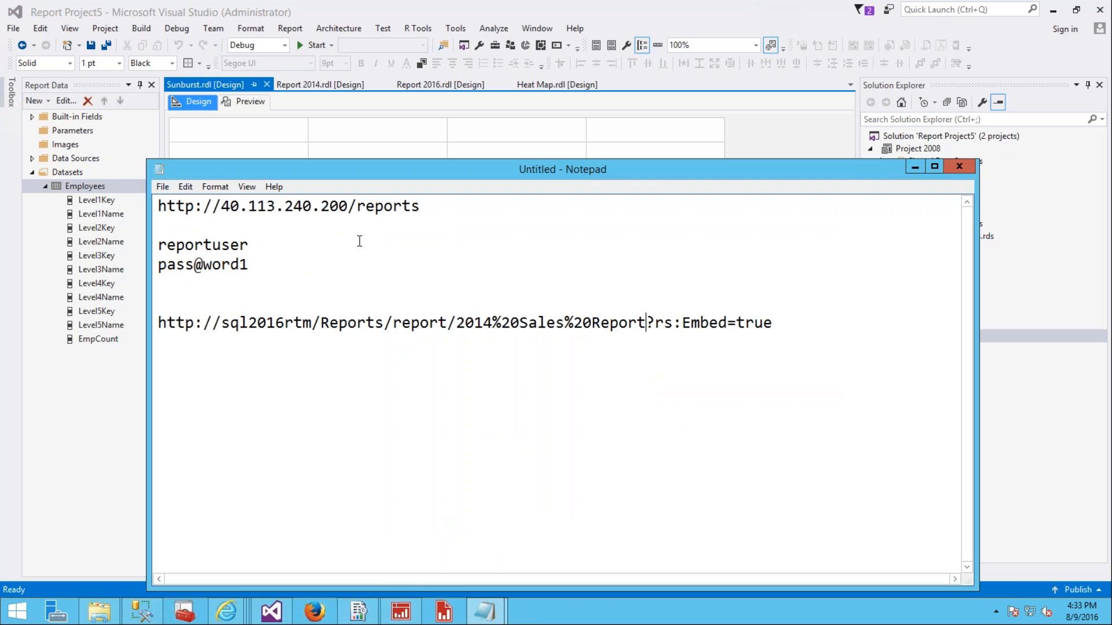
left_click(289, 266)
left_click_drag(278, 268, 134, 202)
left_click(259, 208)
left_click(252, 246)
left_click(256, 266)
left_click(915, 167)
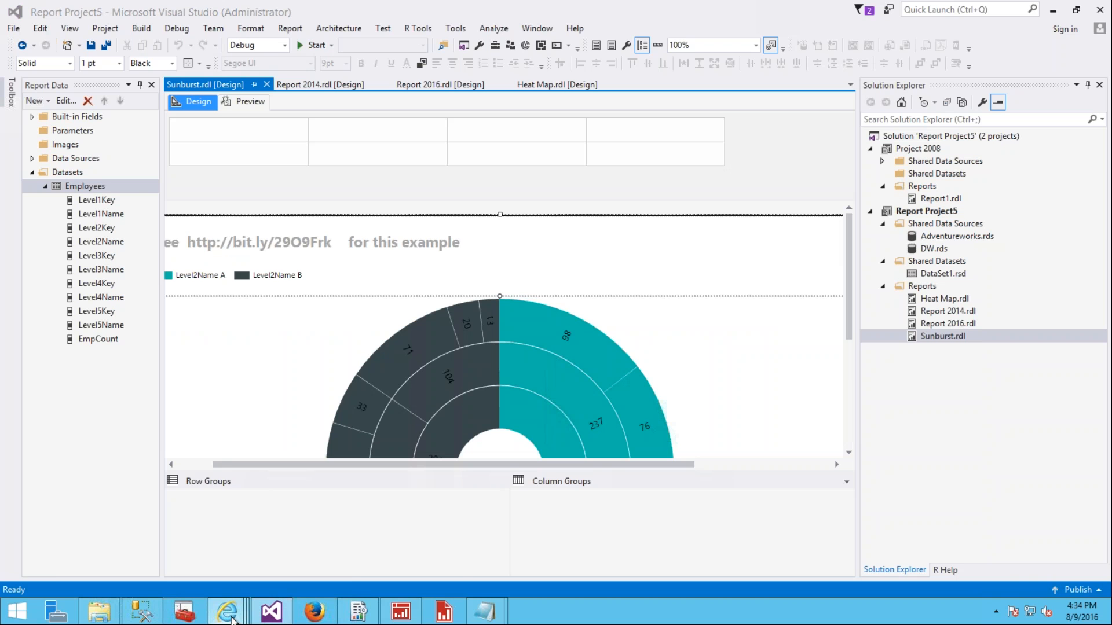
- Bring back the WIT report's browser window at full size and return to the portal's Home page
mouse_move(232, 620)
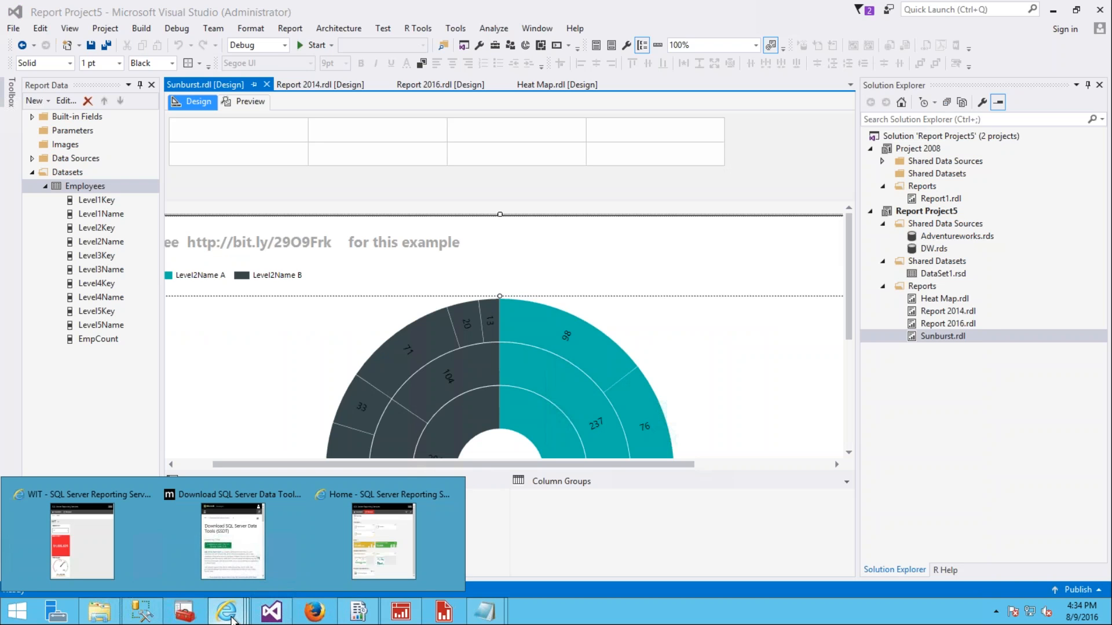
left_click(132, 530)
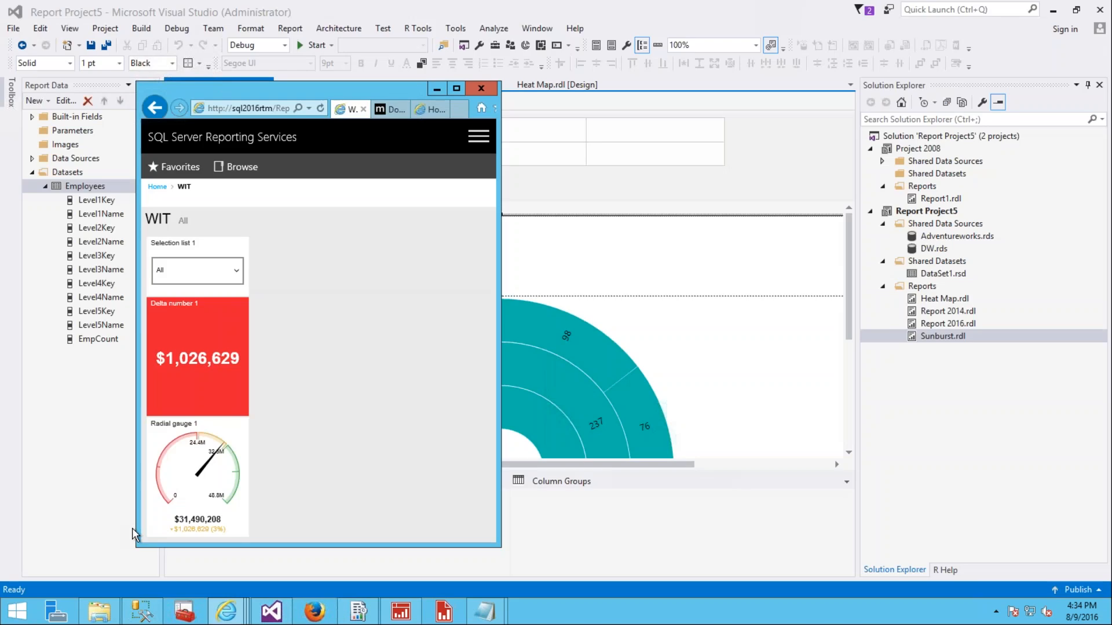
left_click(457, 89)
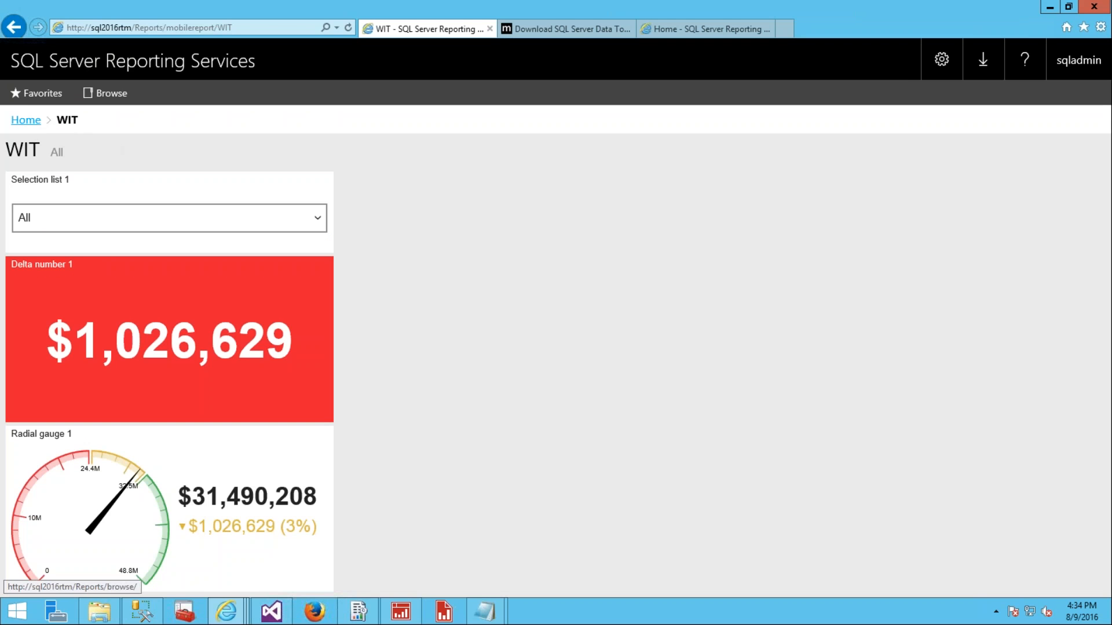
left_click(41, 120)
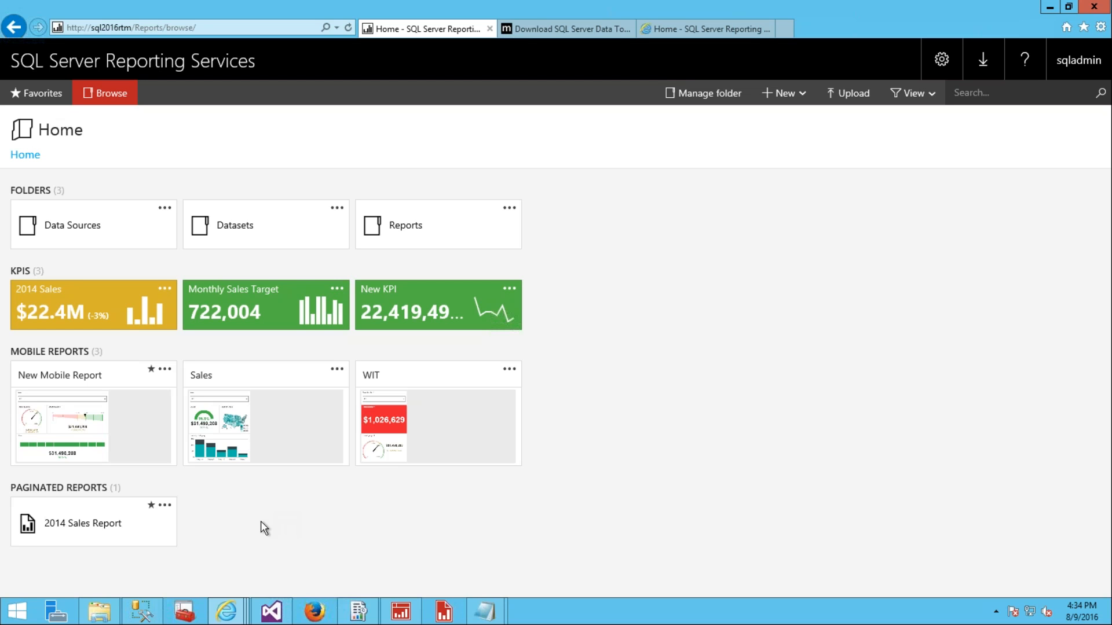
- View the details and available actions of the New Mobile Report tile, and close them
left_click(162, 371)
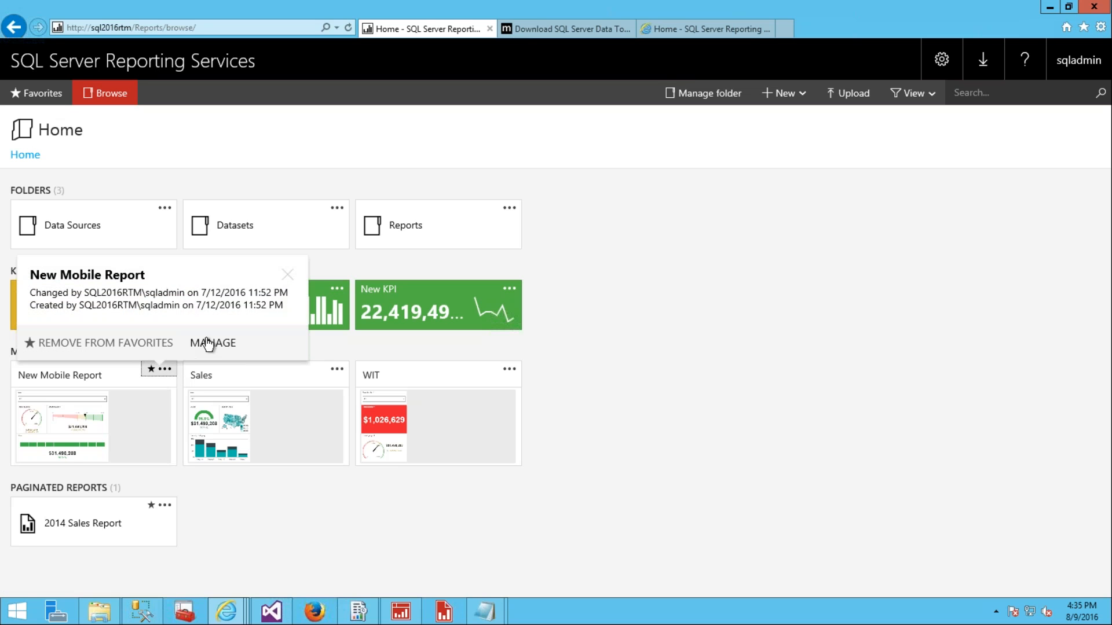
left_click(327, 538)
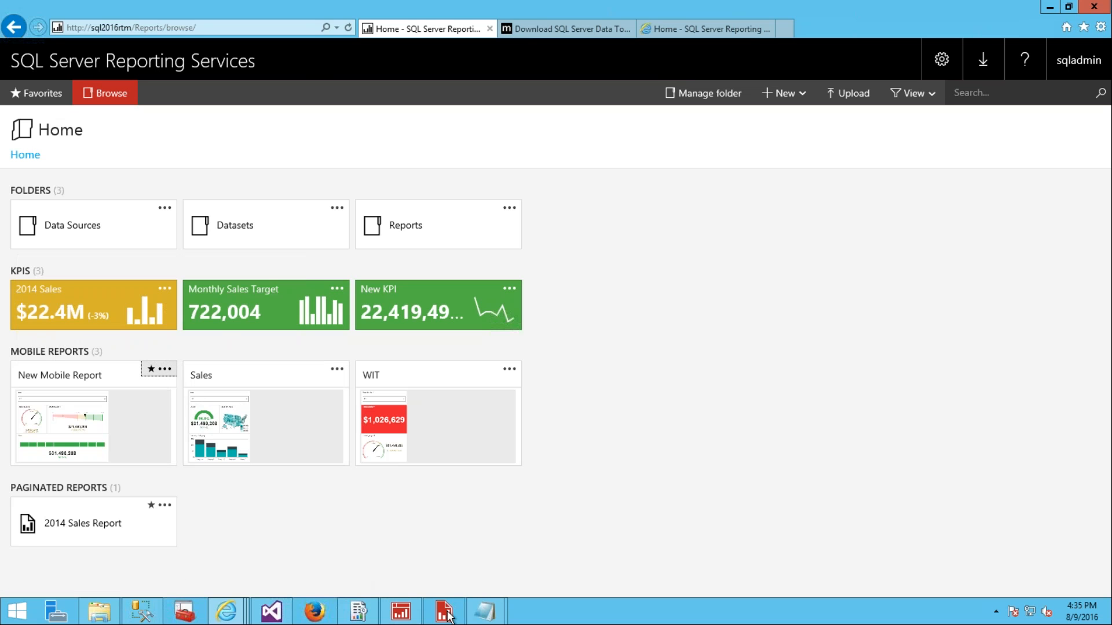
- Switch to SQL Server Mobile Report Publisher and show the WIT report in the master layout
left_click(408, 613)
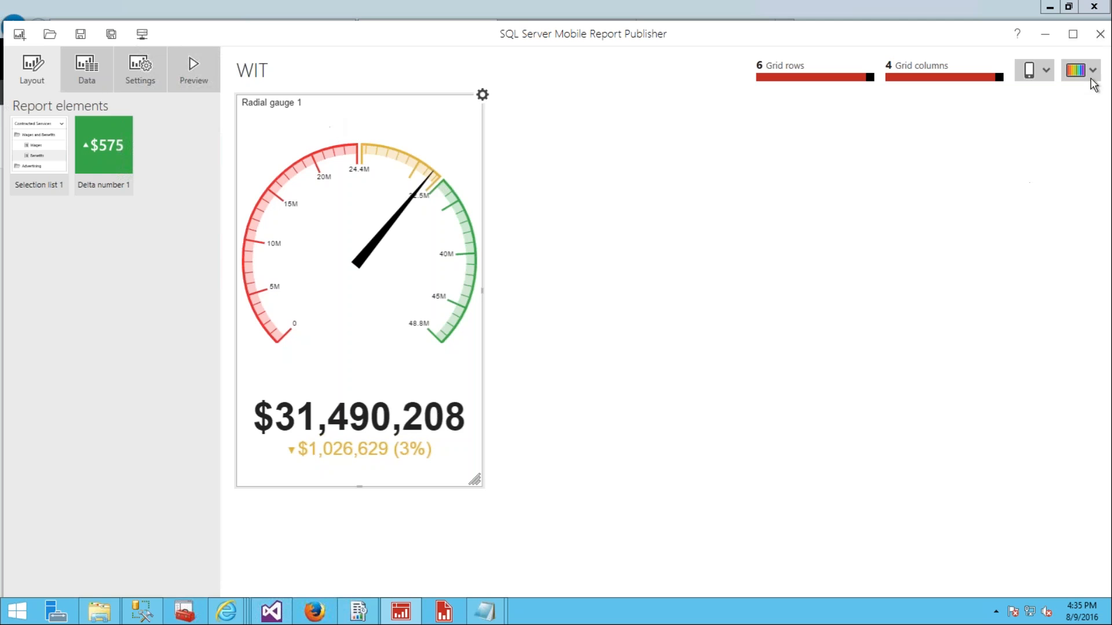
left_click(1047, 71)
left_click(965, 107)
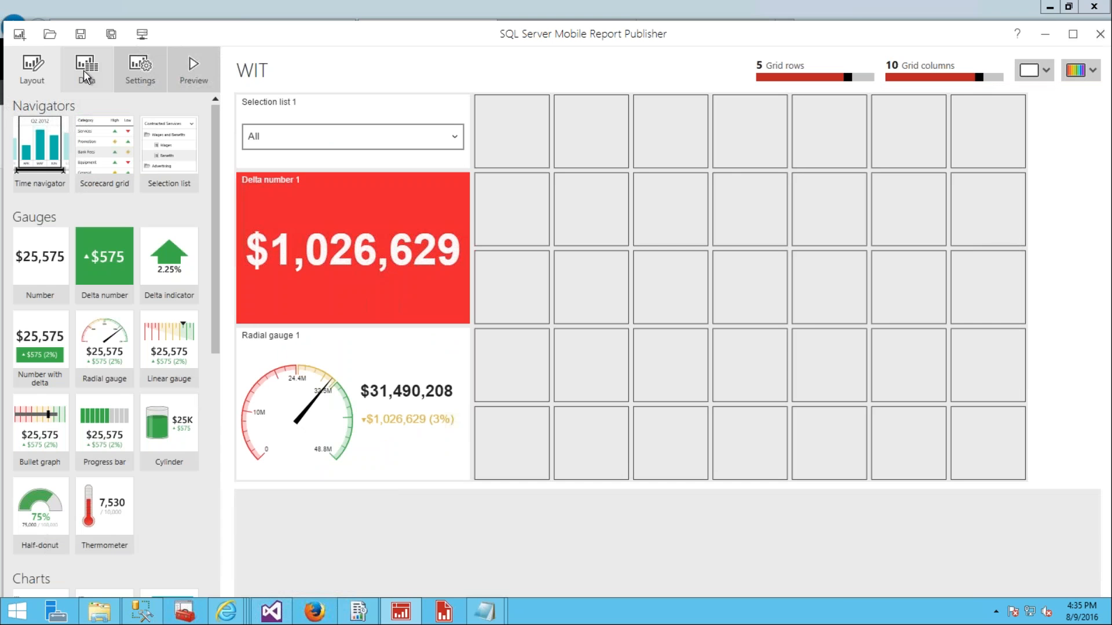
- Examine the drillthrough target options of Delta number 1 without choosing one, and minimize Mobile Report Publisher
left_click(404, 265)
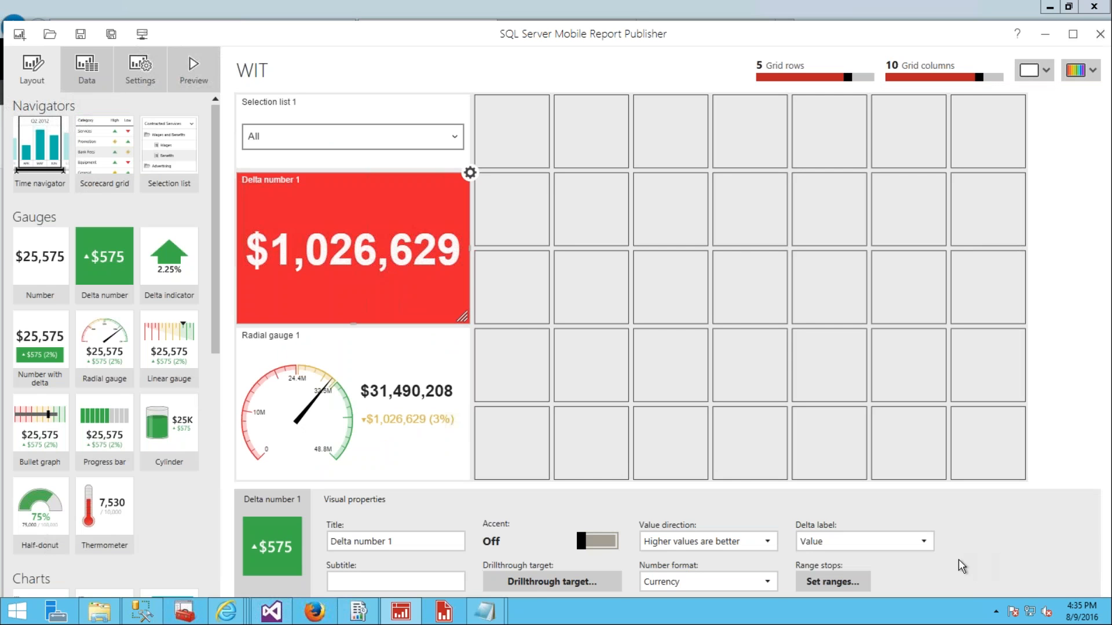
left_click(529, 583)
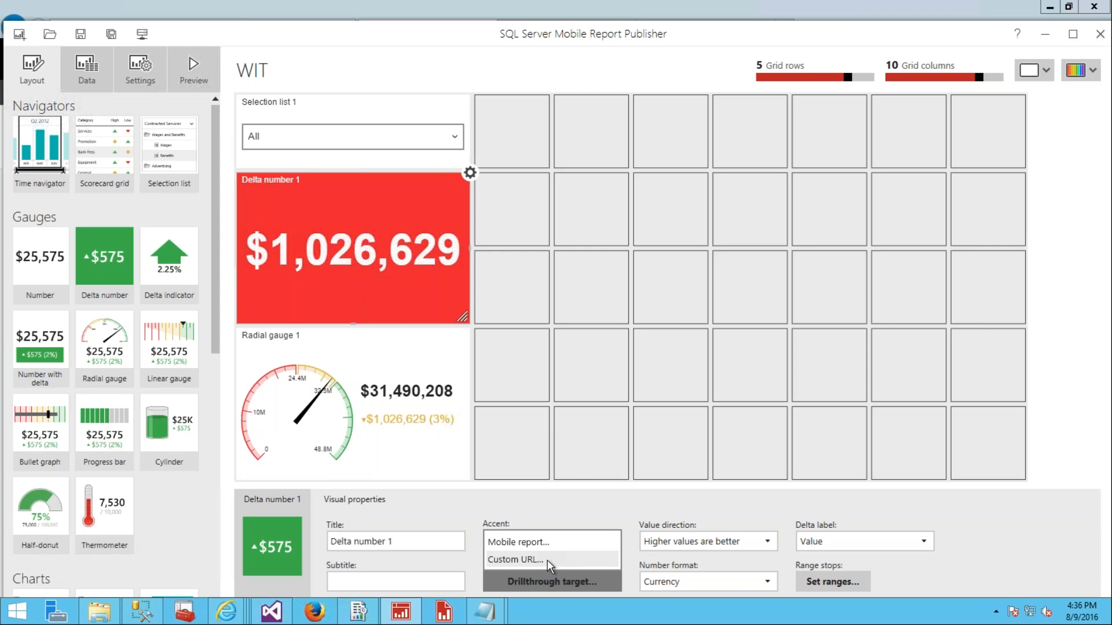
left_click(605, 507)
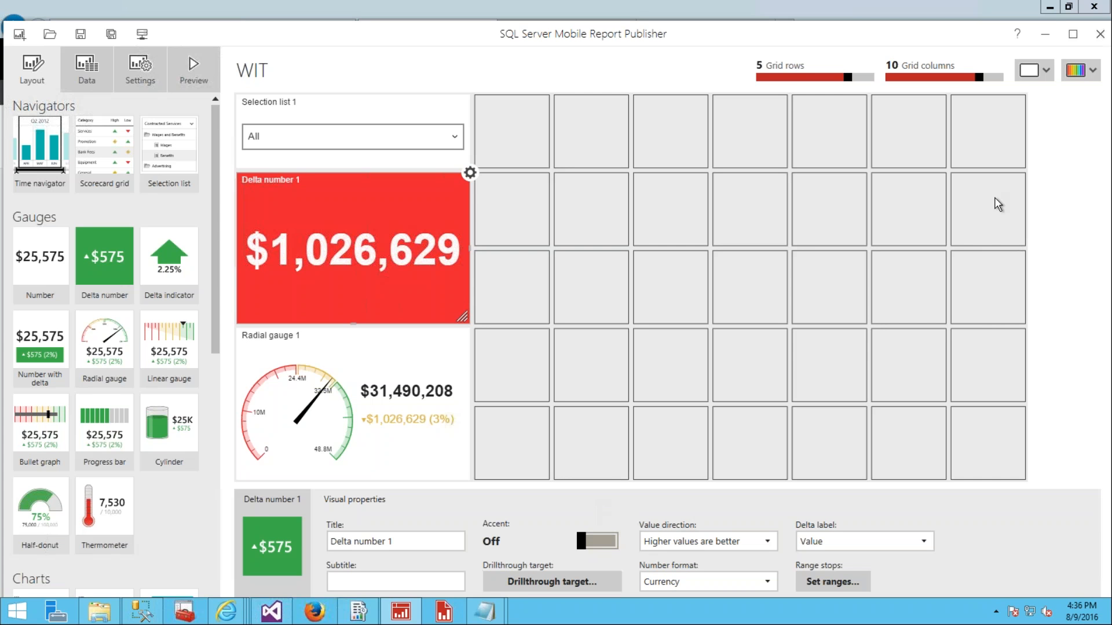
left_click(1046, 36)
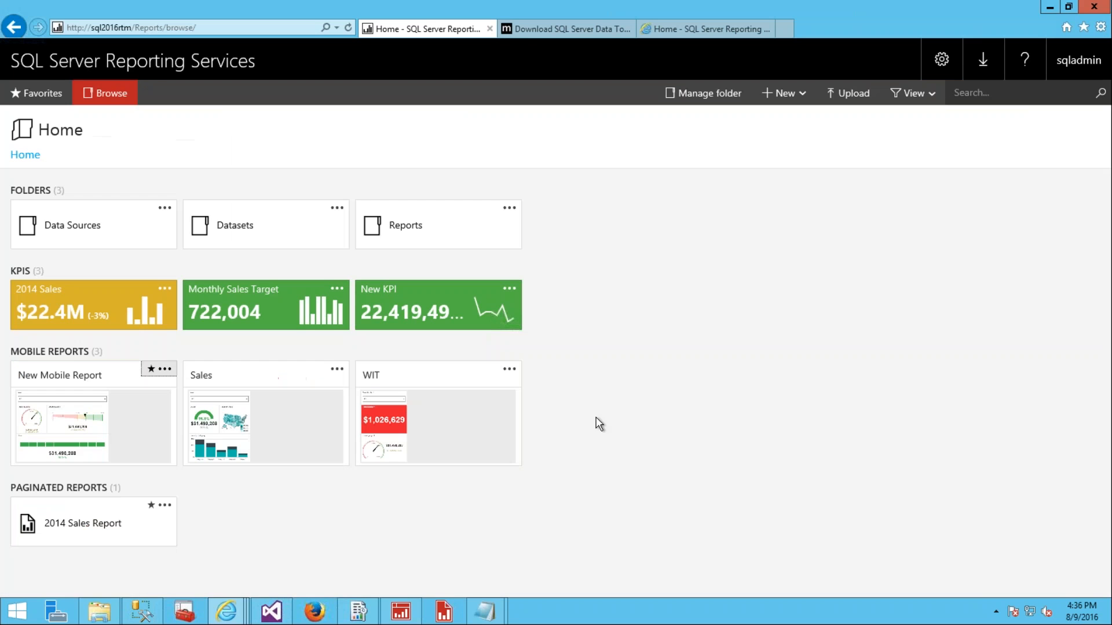
- Open New Mobile Report and filter its Year list by Simulated Item A2 and by Simulated Item B4
left_click(64, 420)
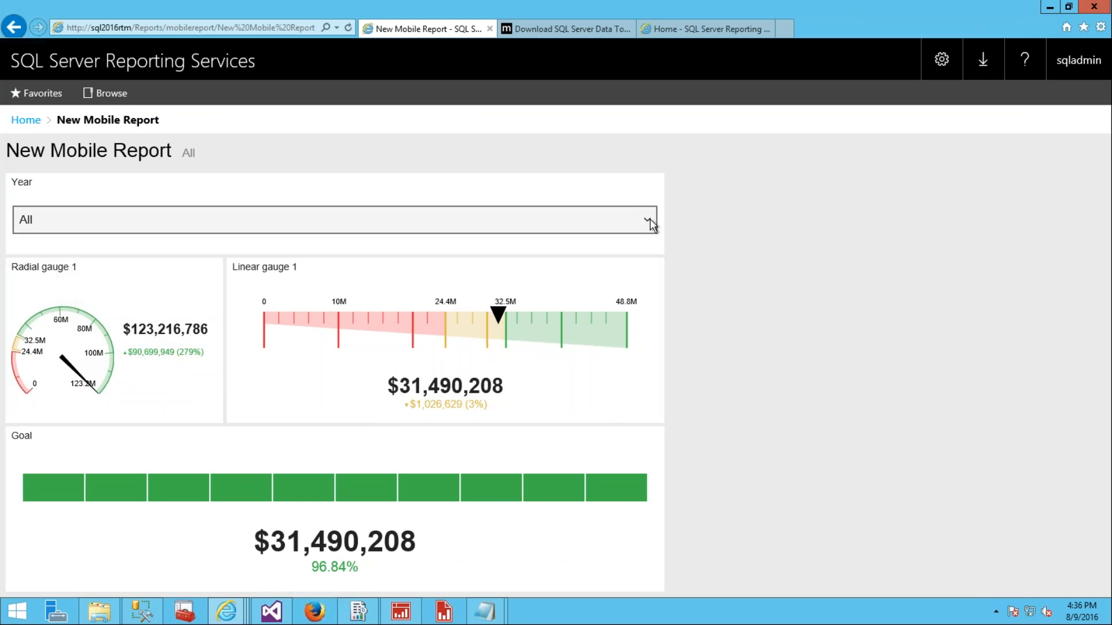
left_click(649, 221)
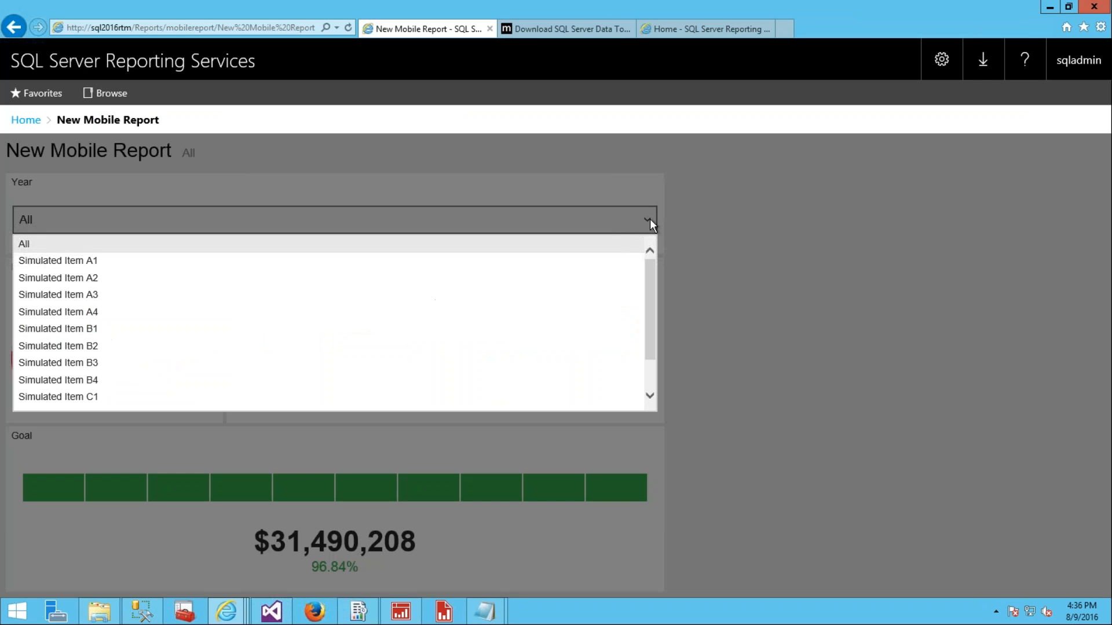
left_click(78, 279)
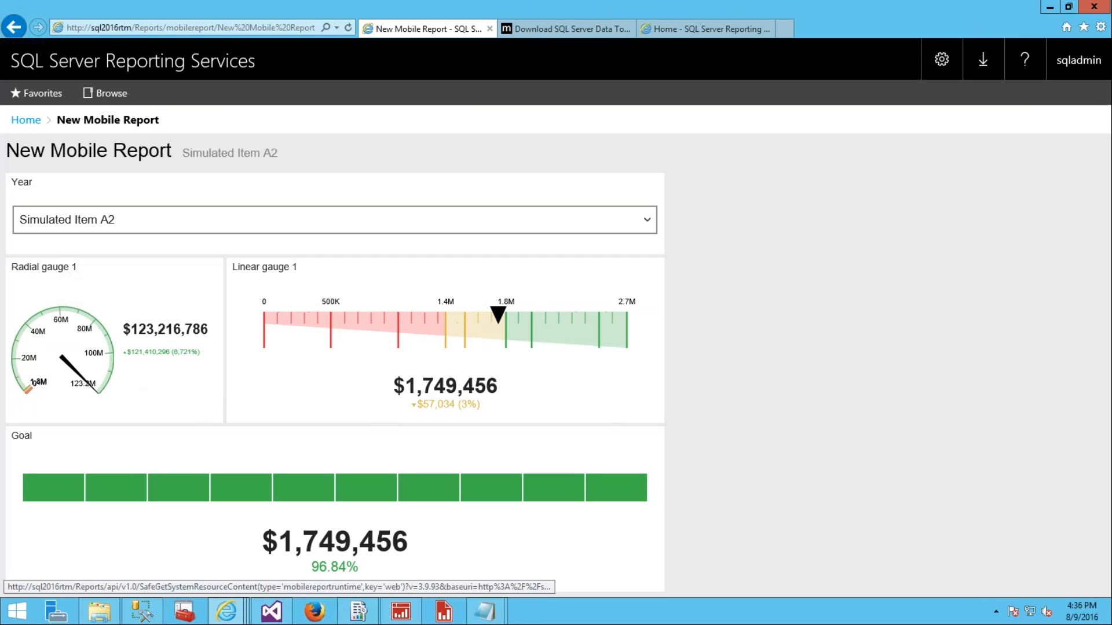
left_click(647, 223)
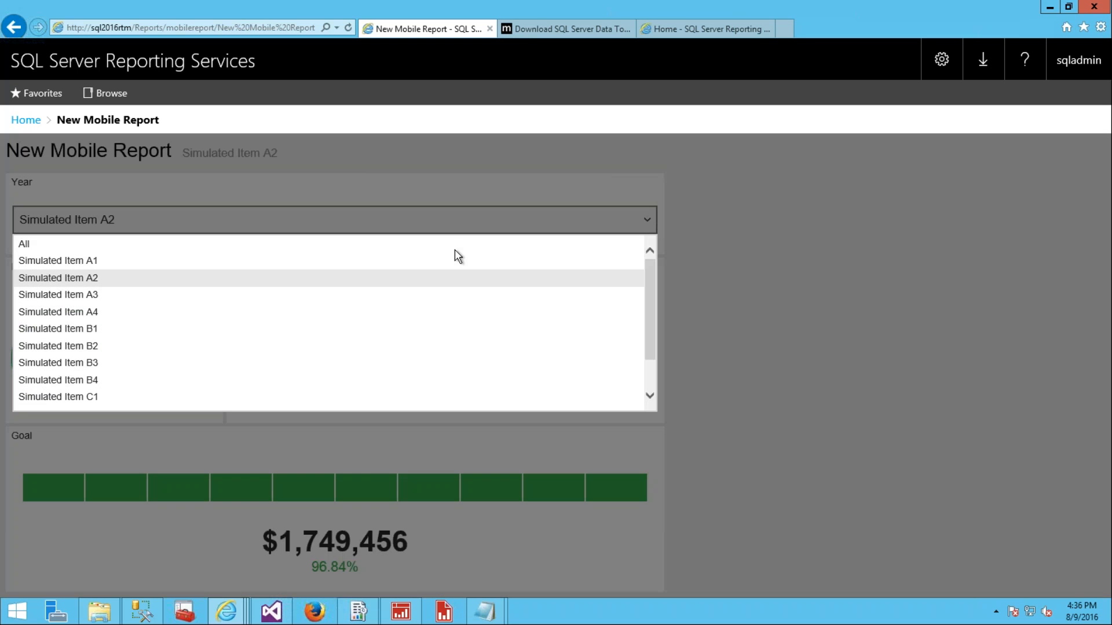
left_click(121, 383)
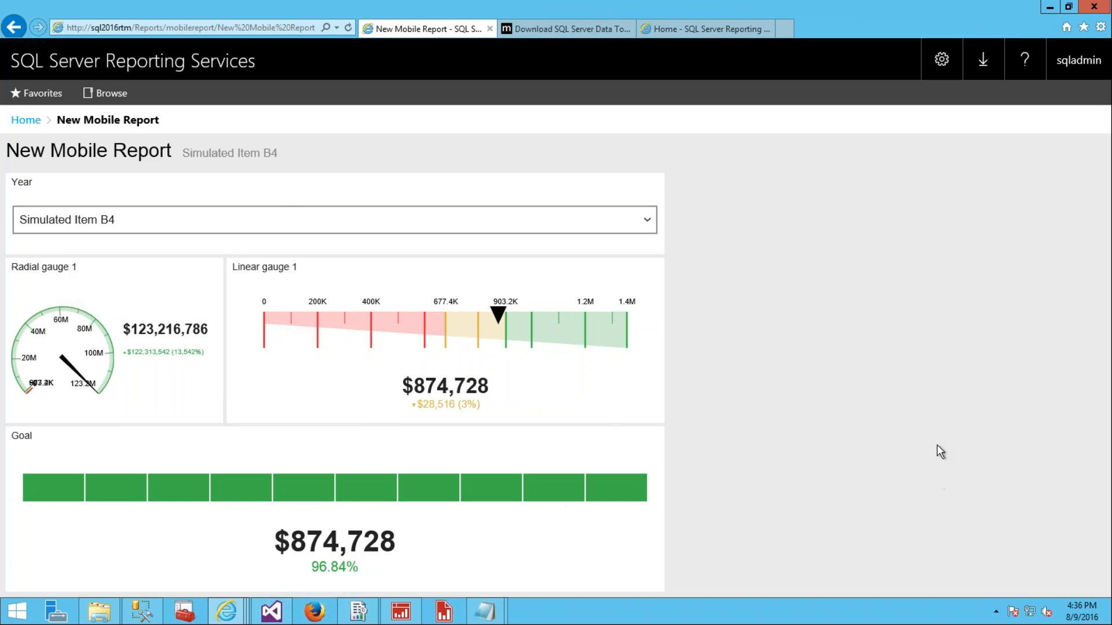
- Return to Home, open the Sales mobile report, and inspect values on the Sales by State map and Sales by Category chart
left_click(25, 119)
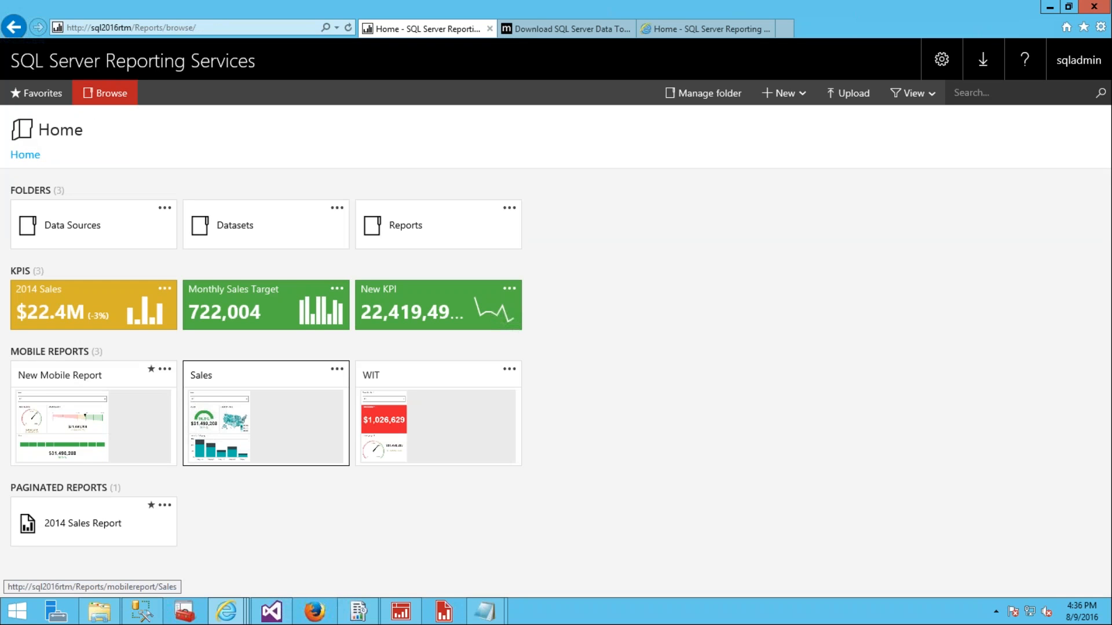
left_click(228, 428)
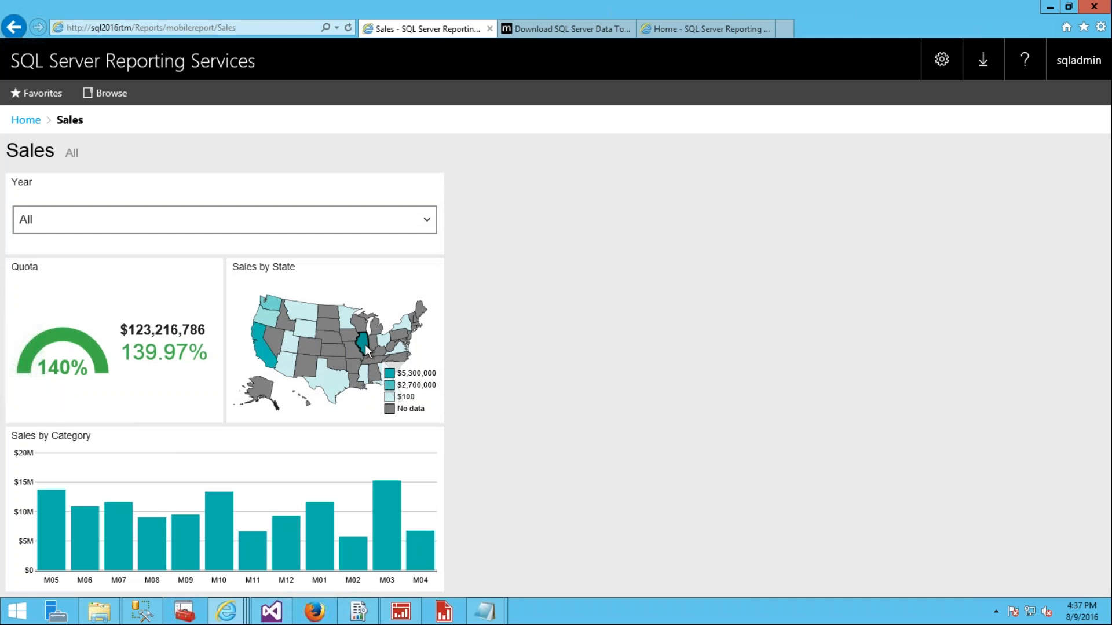
mouse_move(362, 346)
mouse_move(298, 327)
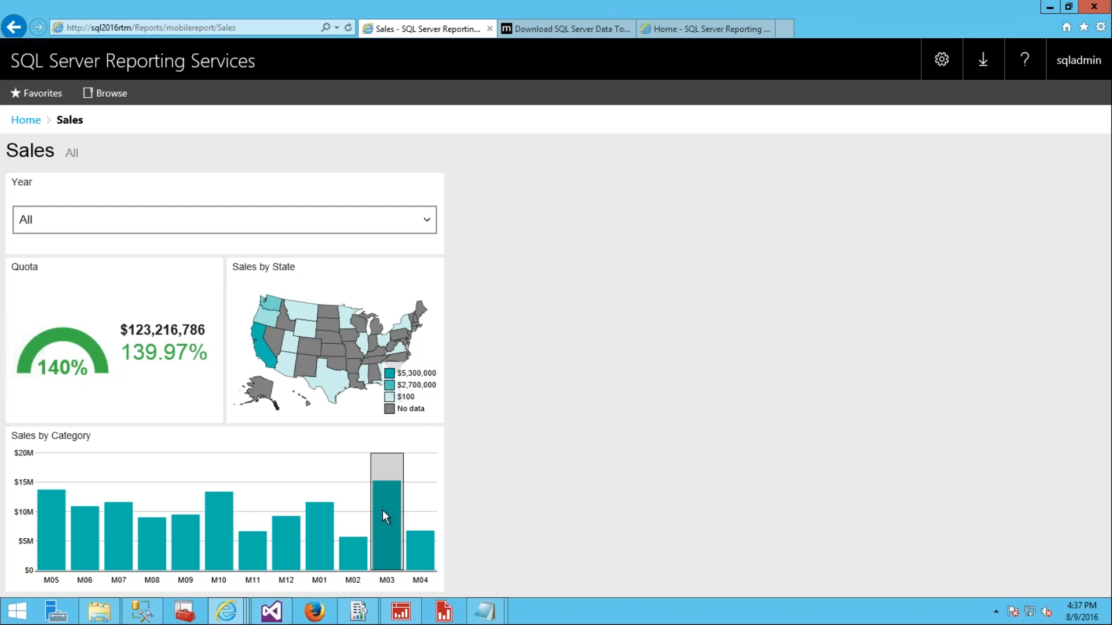
mouse_move(382, 509)
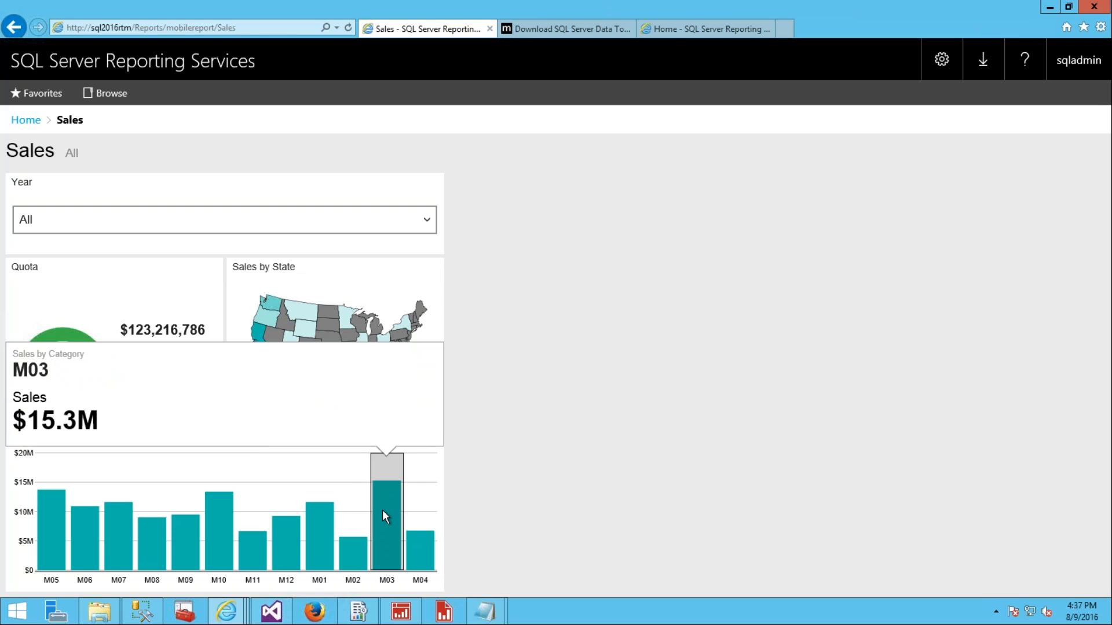
mouse_move(321, 519)
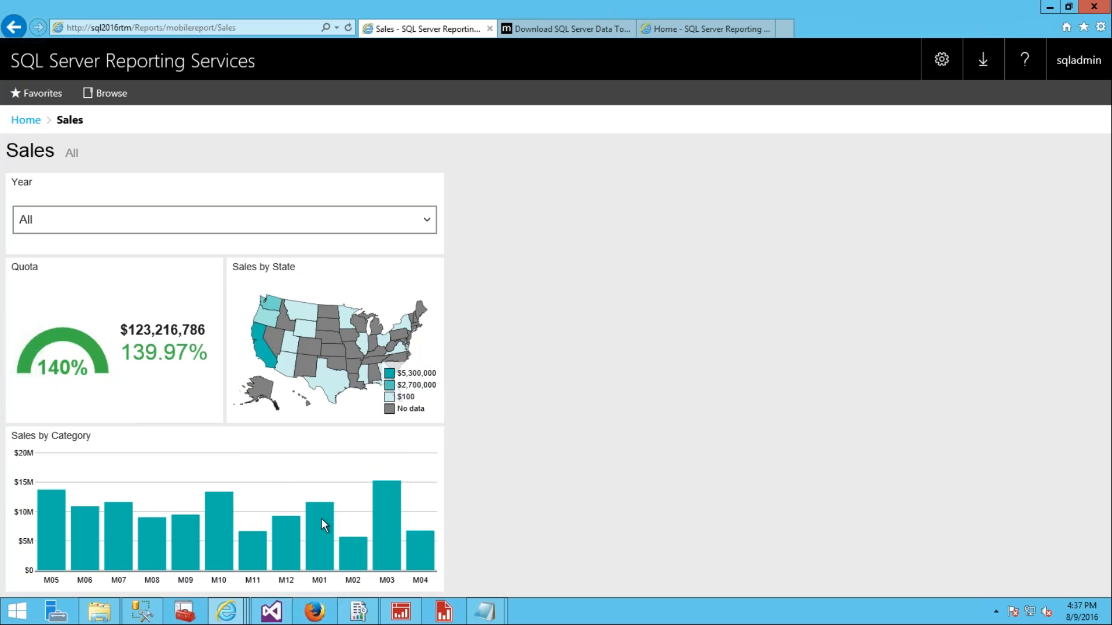
left_click(322, 520)
- Filter the Sales mobile report to the year 2013
left_click(433, 221)
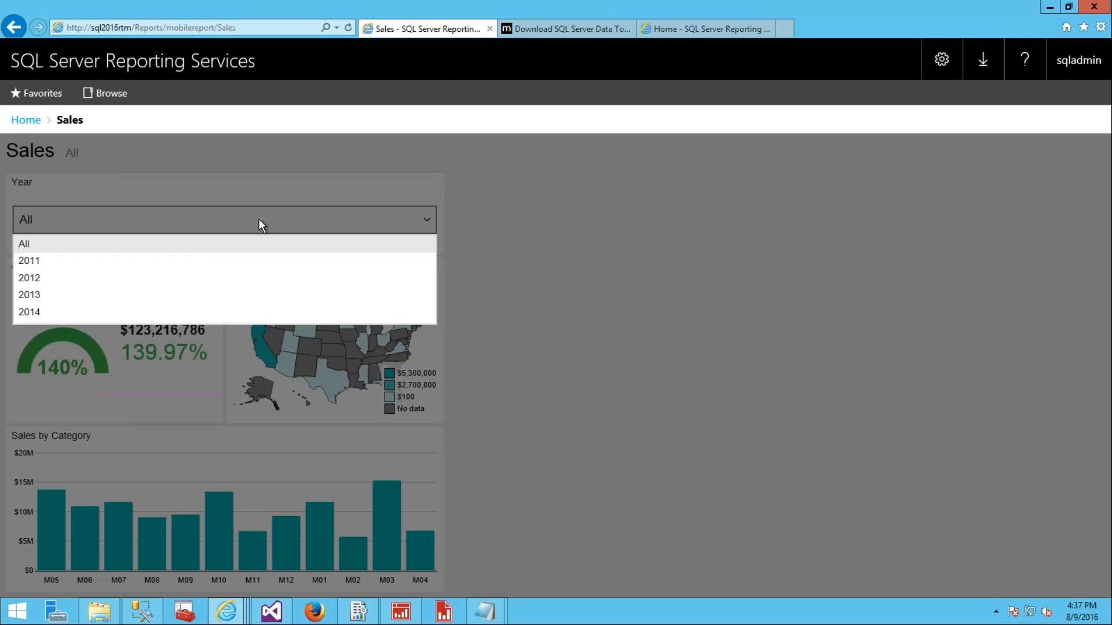
left_click(175, 297)
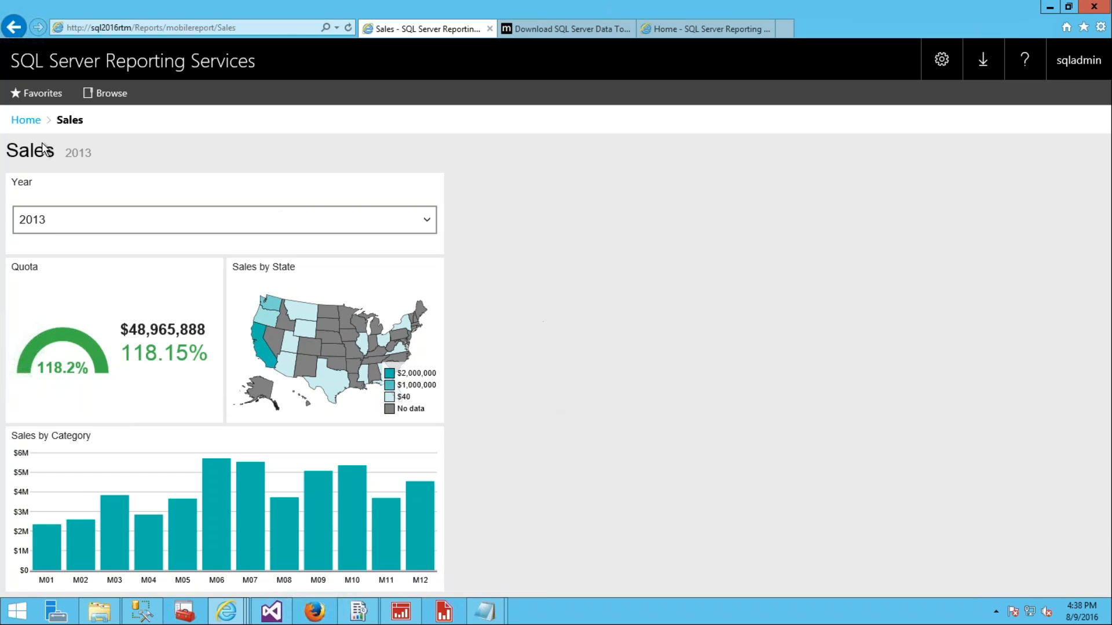
- Return to the portal's Home page and open the 2014 Sales Report to look over its charts
left_click(22, 122)
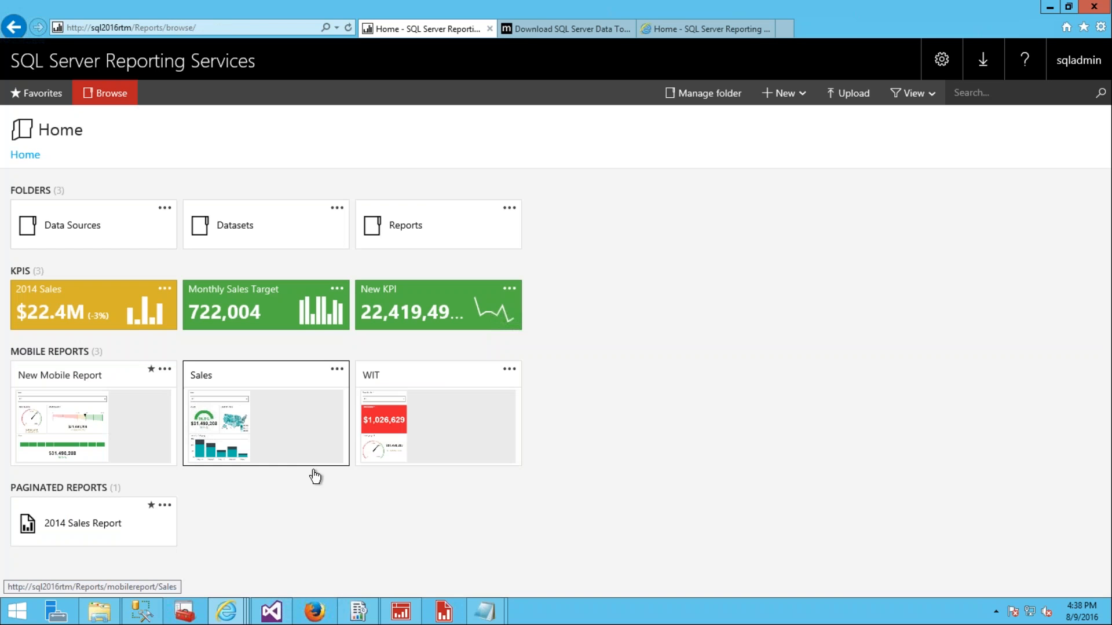
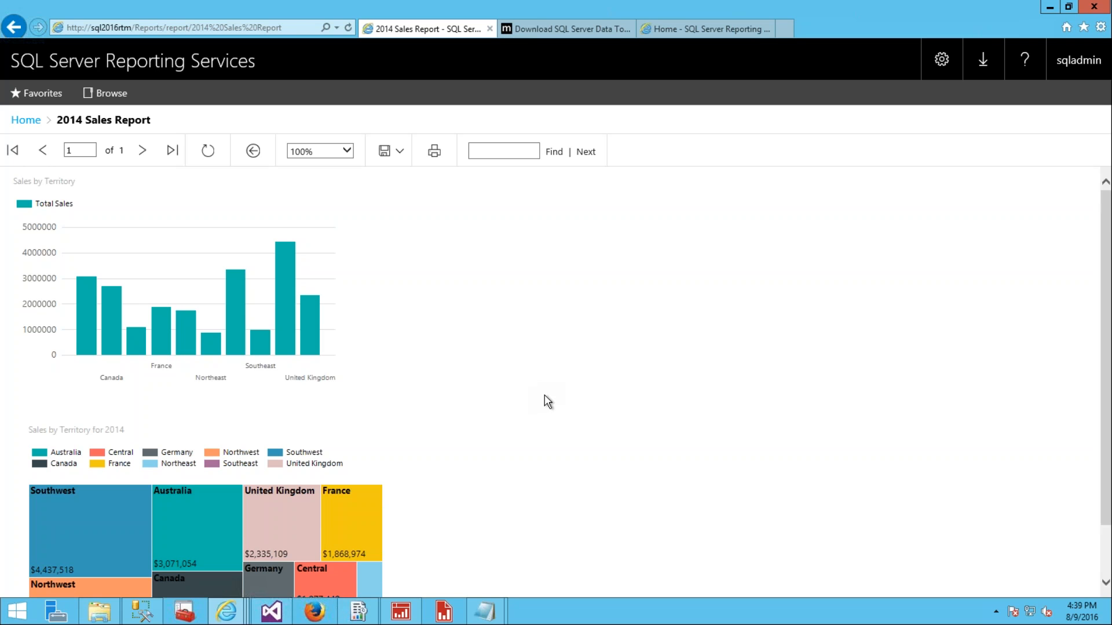
scroll(544, 400, "down", 1)
scroll(547, 401, "up", 1)
- Switch to Reporting Services Configuration Manager and review the Web Portal URL, Subscription Settings, Power BI Integration and E-mail Settings pages
left_click(358, 612)
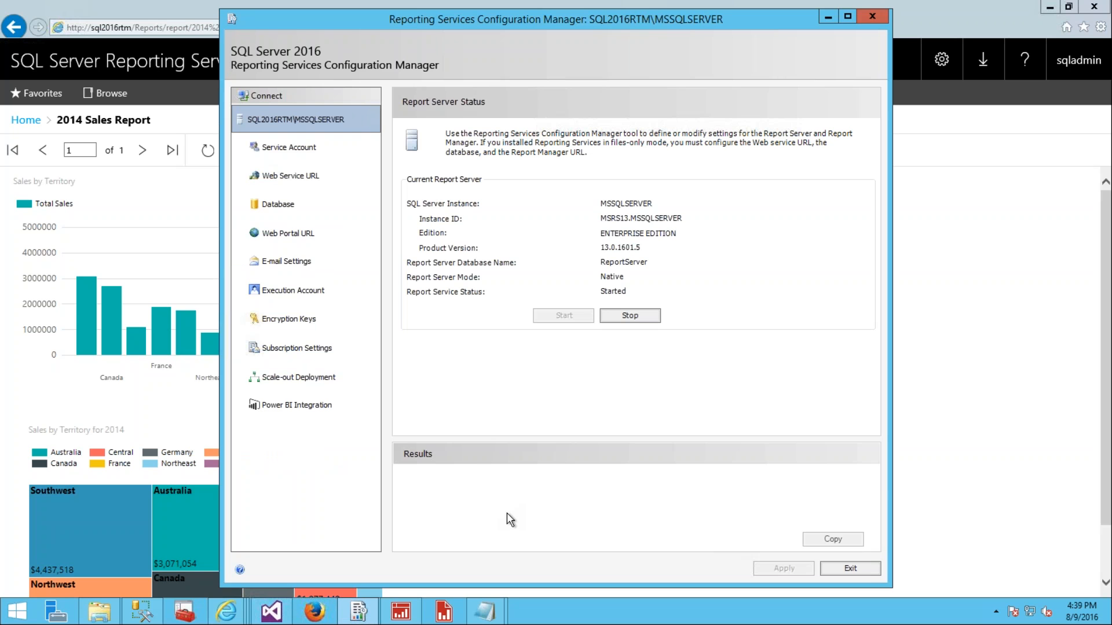
left_click(269, 239)
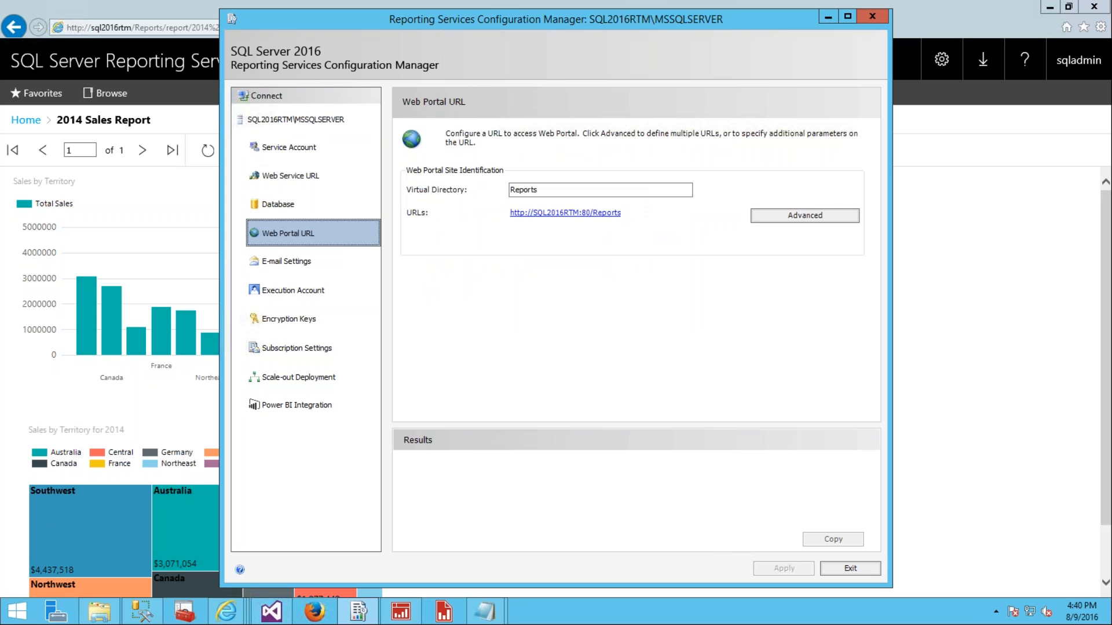
left_click(292, 352)
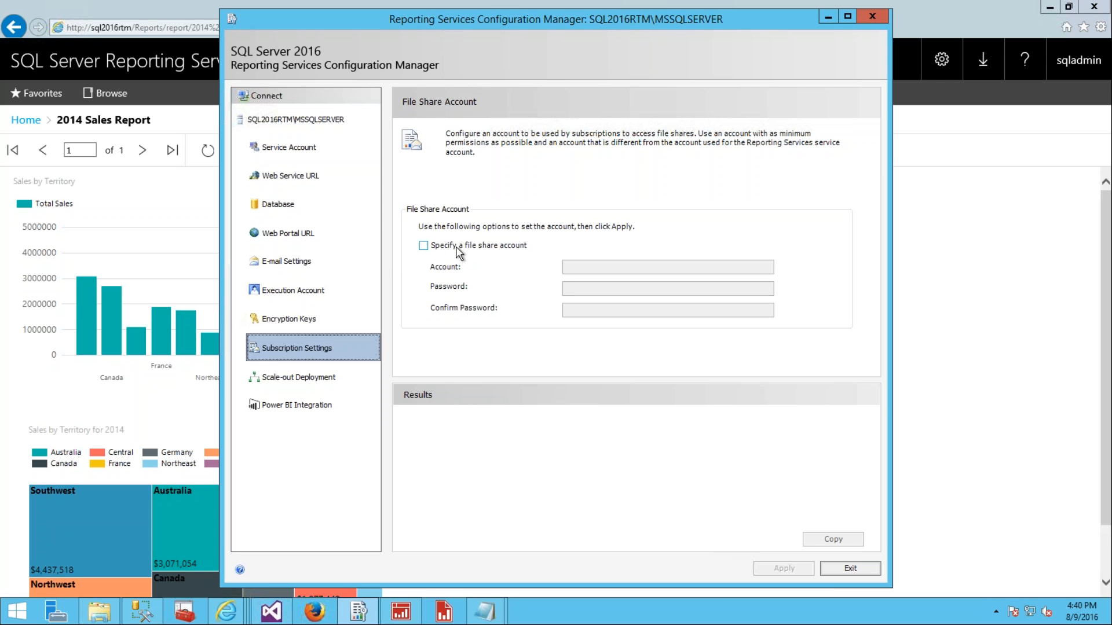
left_click(281, 413)
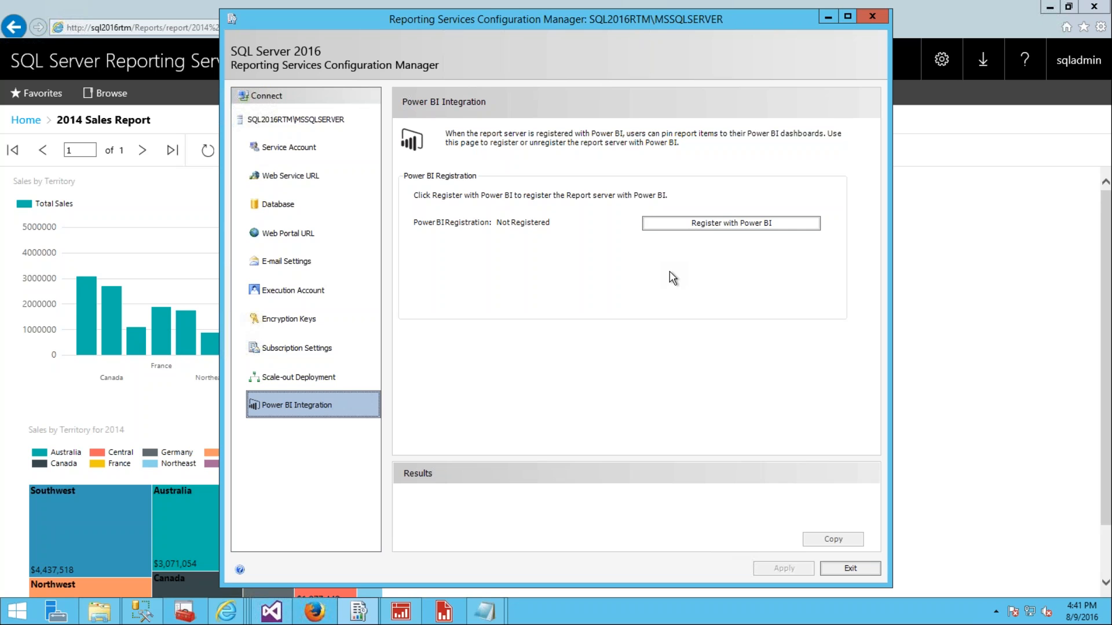
left_click(282, 264)
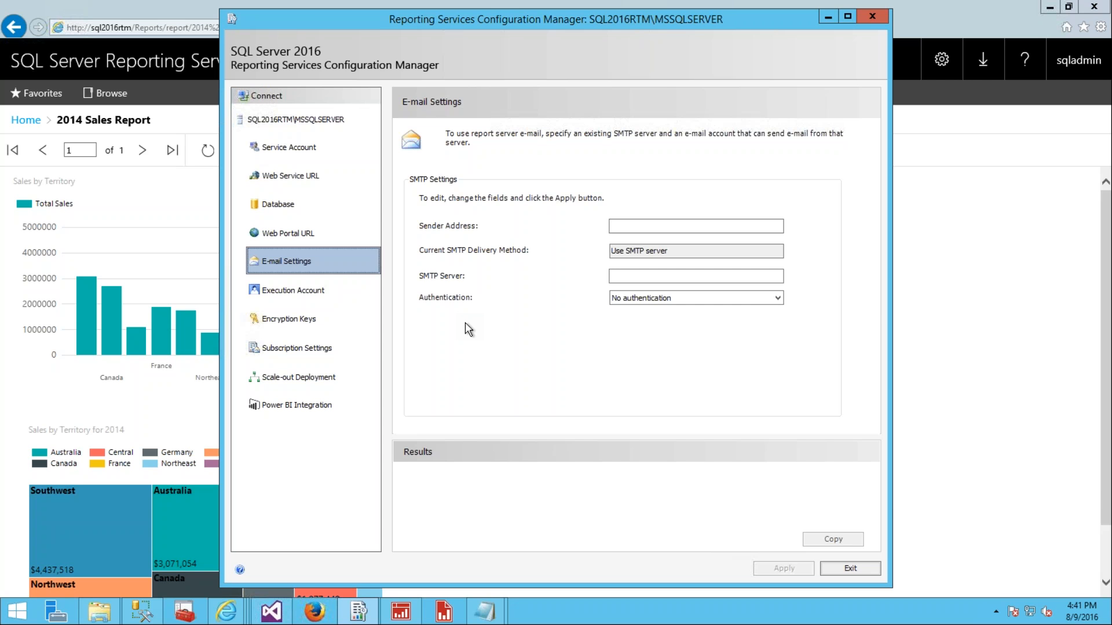
- Exit Reporting Services Configuration Manager and bring up the untitled Notepad note containing the report's embed URL
left_click(627, 225)
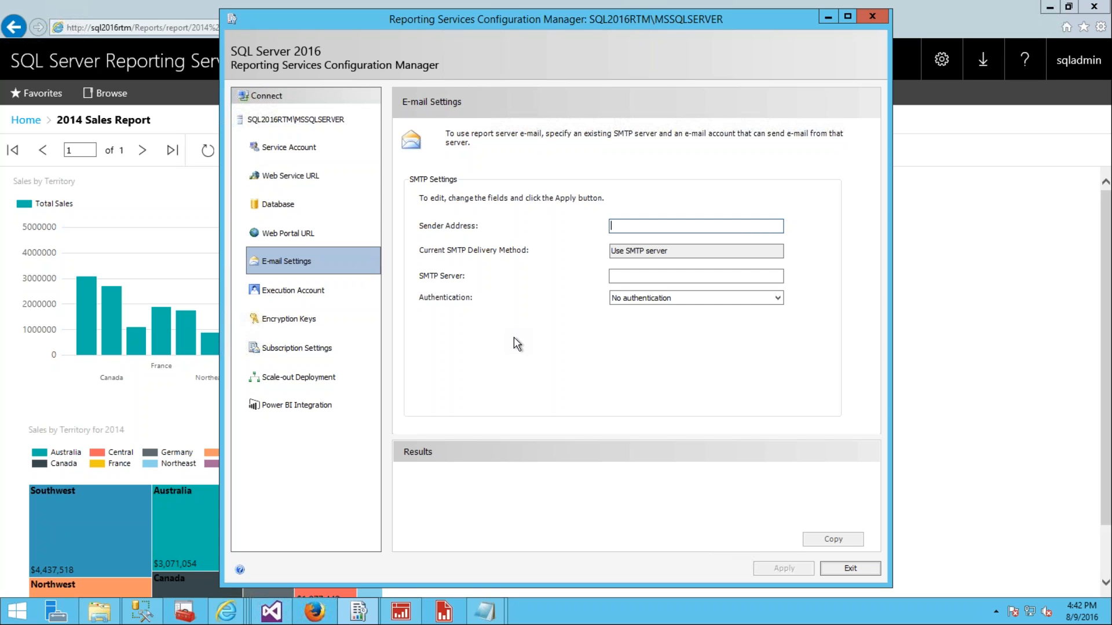
left_click(852, 568)
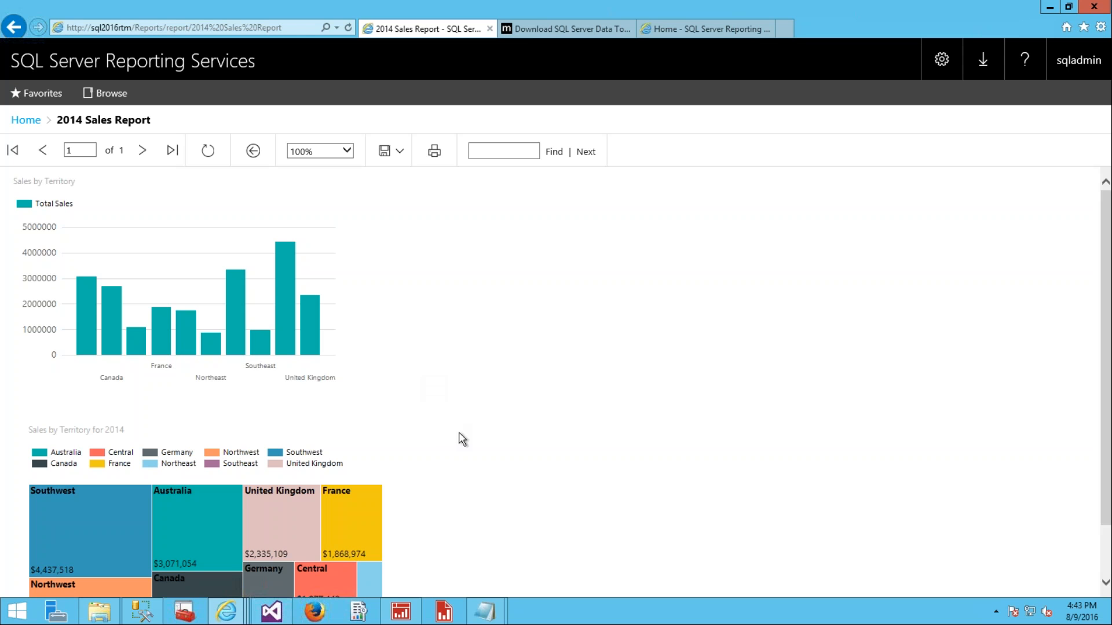
left_click(480, 620)
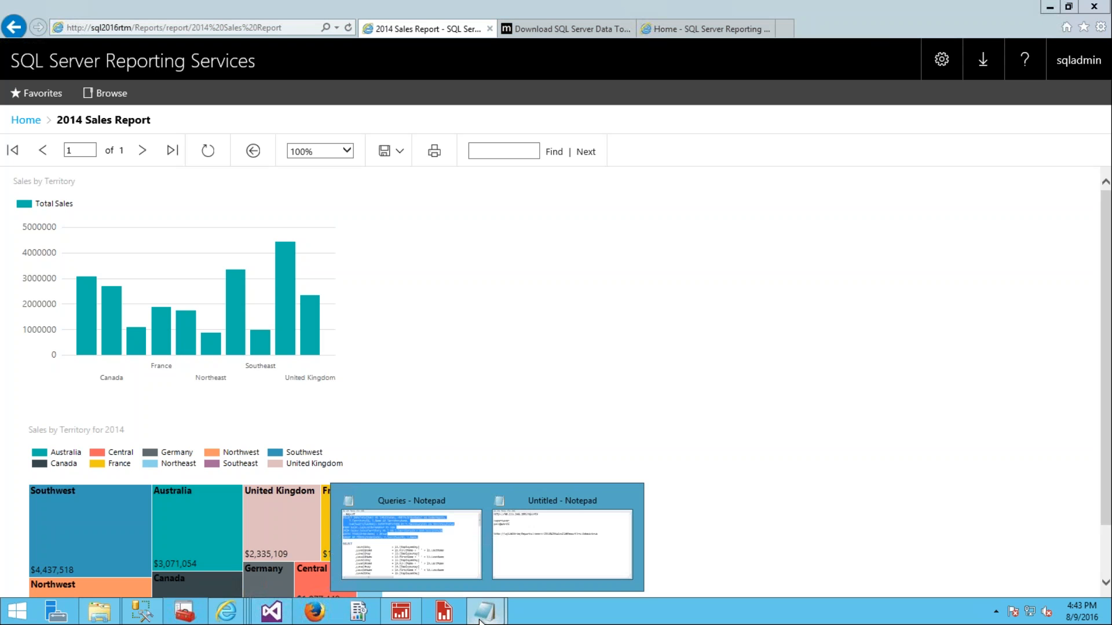
left_click(574, 555)
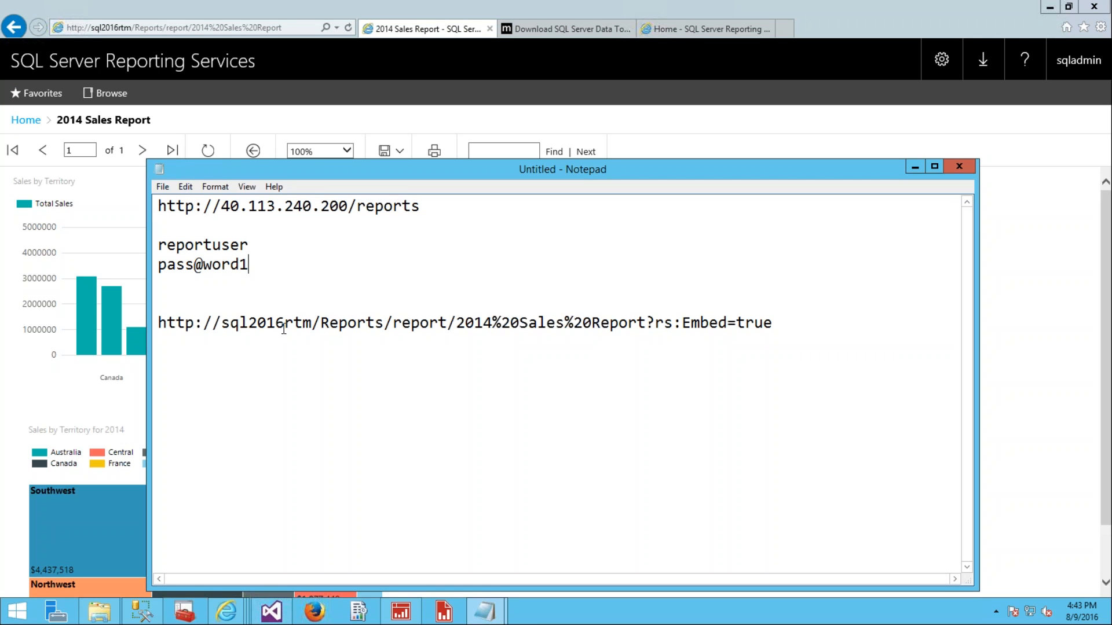
- Copy the 2014 Sales Report URL ending in ?rs:Embed=true from the note
double_click(663, 323)
left_click_drag(694, 323, 802, 323)
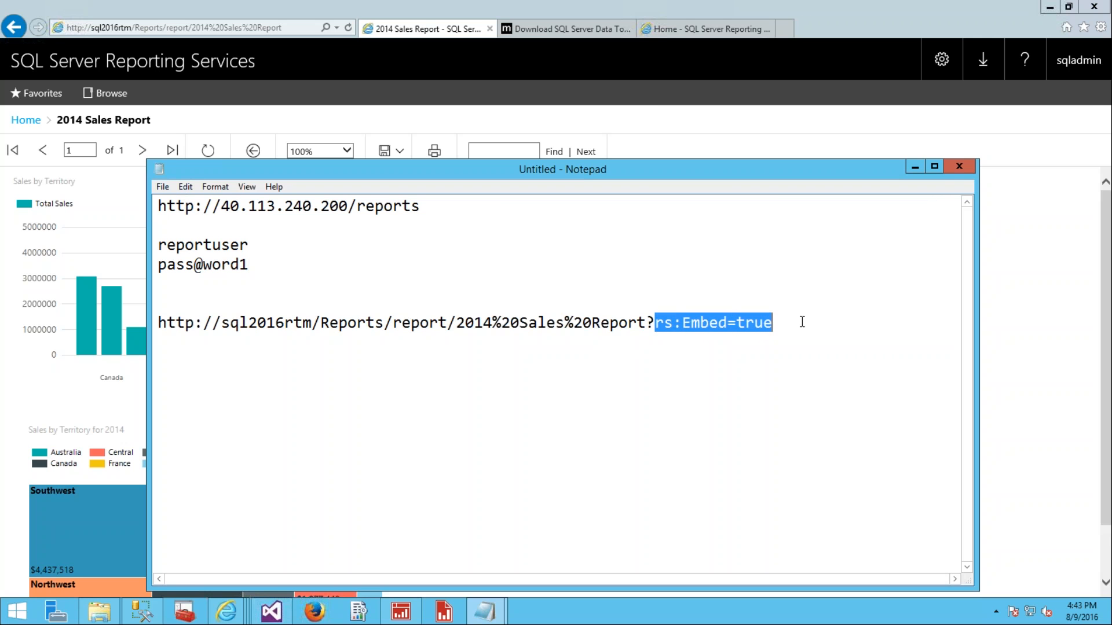
left_click(799, 325)
left_click_drag(793, 325, 164, 325)
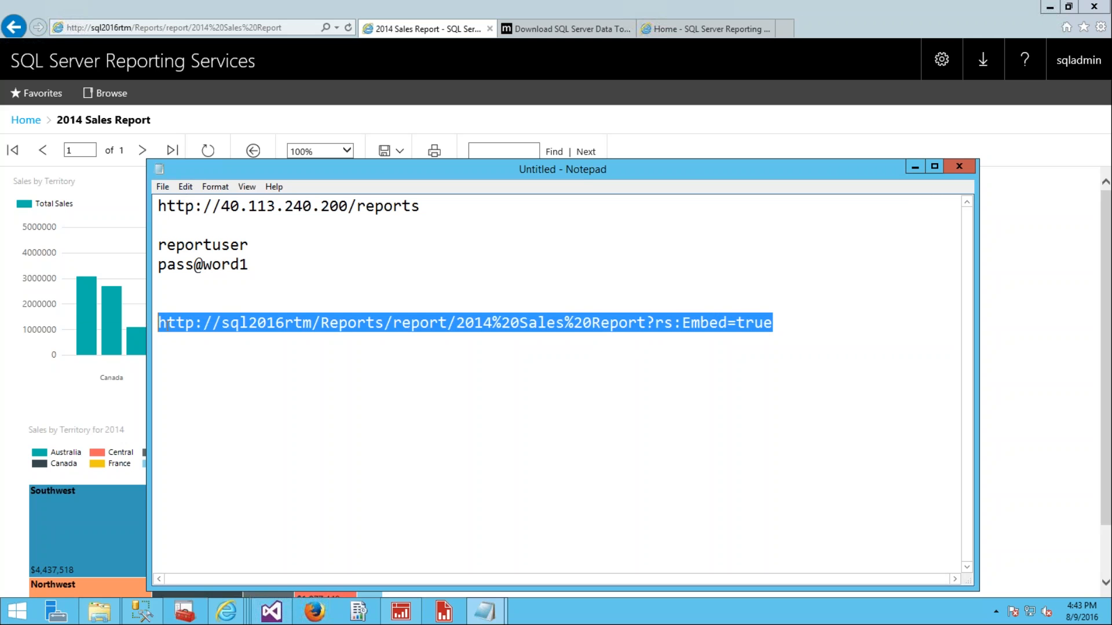
right_click(164, 324)
left_click(134, 367)
- Load the copied embed URL in a new Internet Explorer tab and look over the export formats offered for the embedded report
left_click(786, 28)
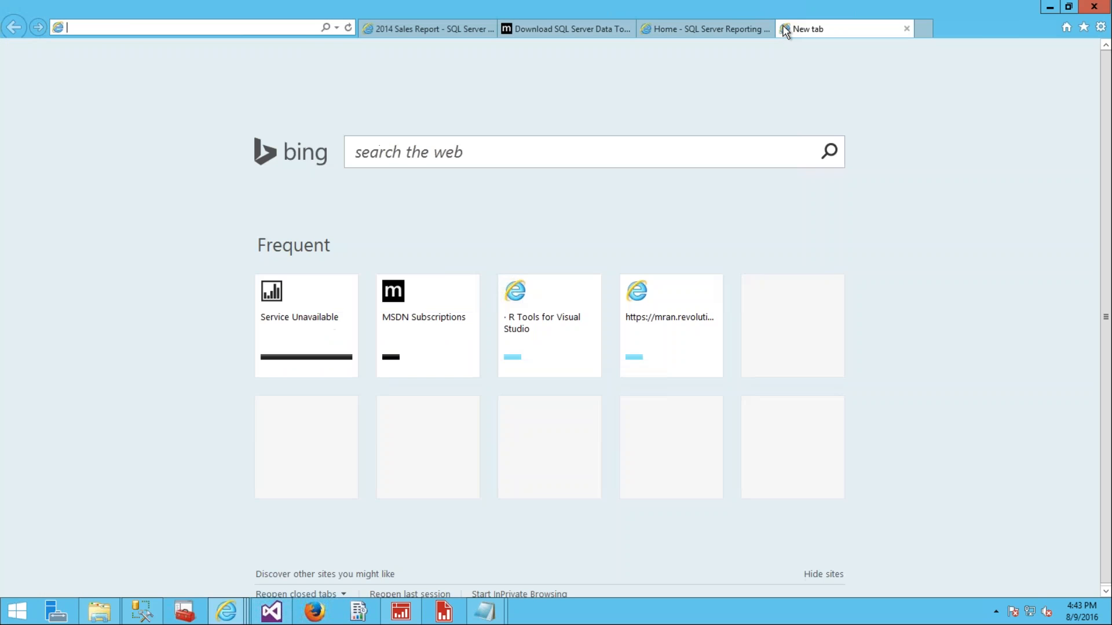
right_click(99, 32)
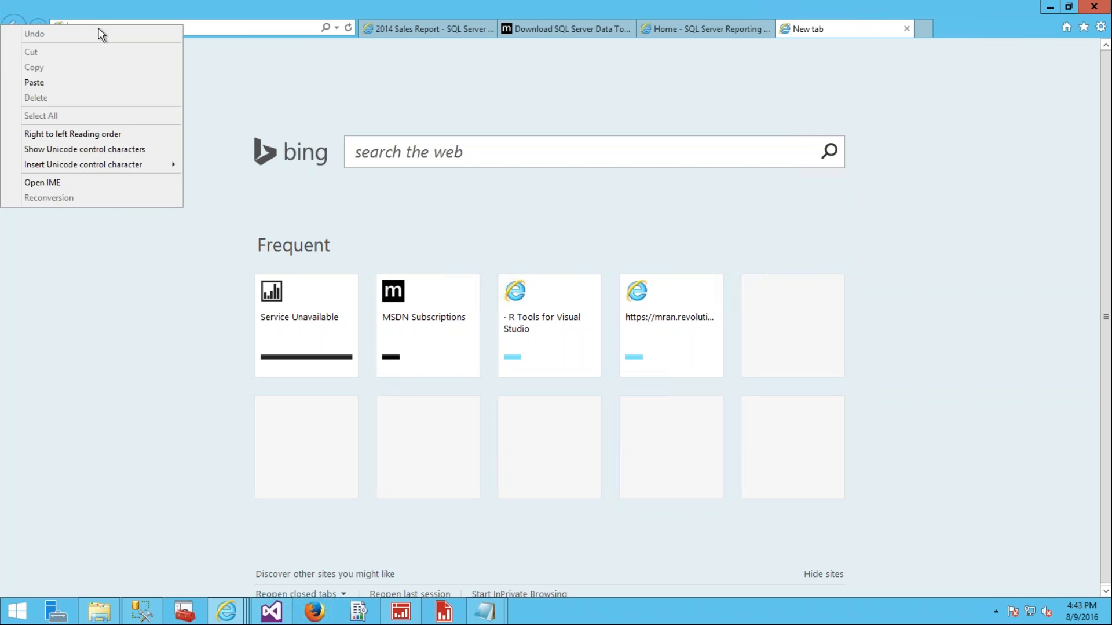
left_click(68, 83)
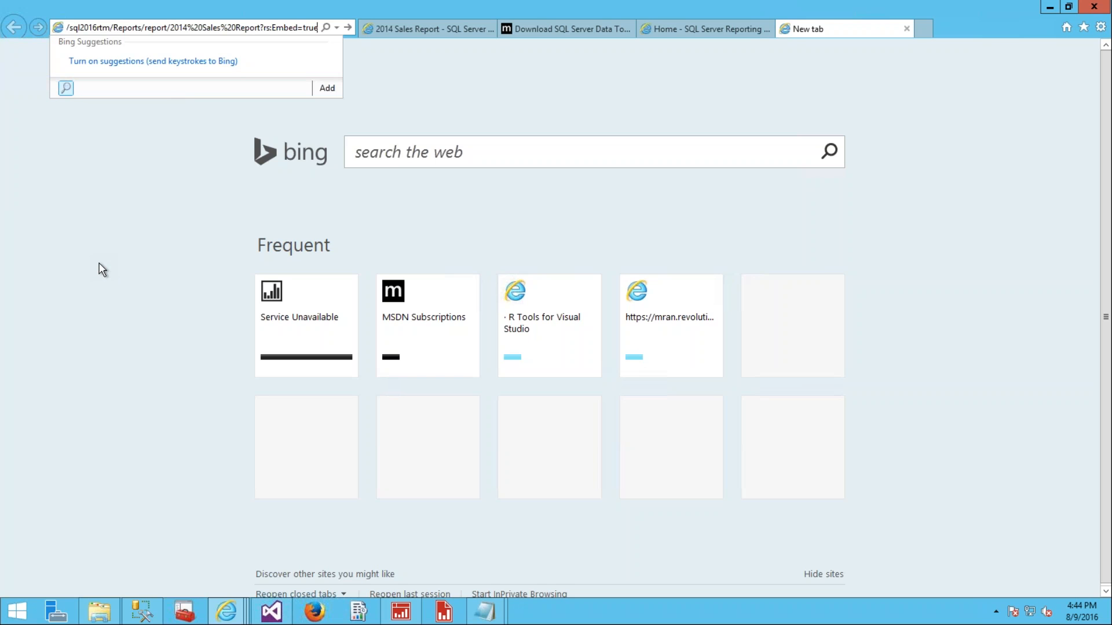
key("Return")
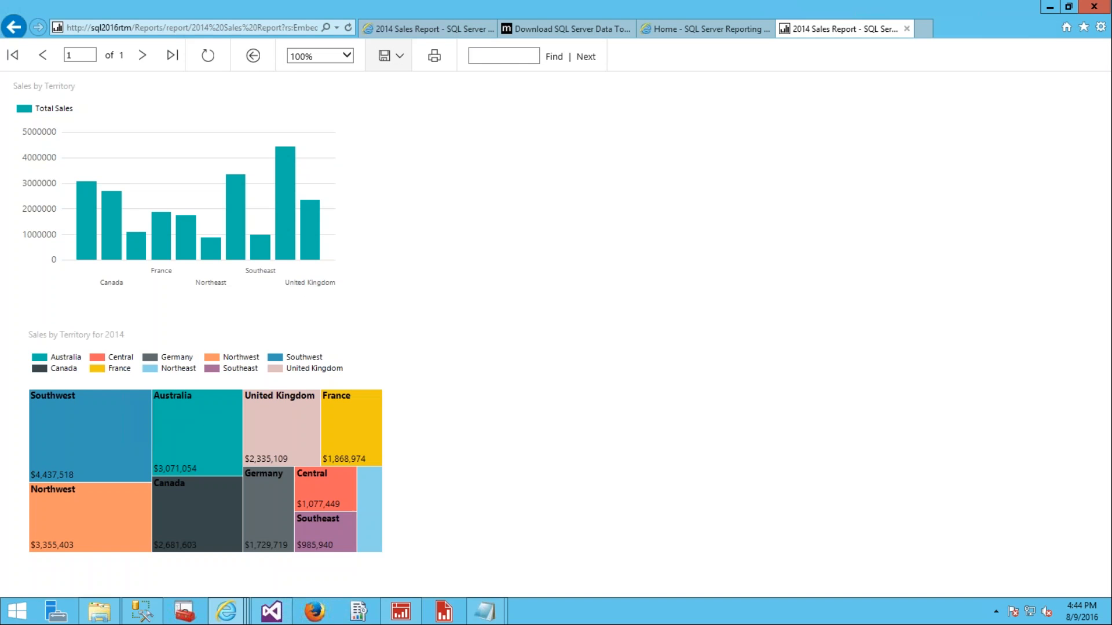
left_click(398, 55)
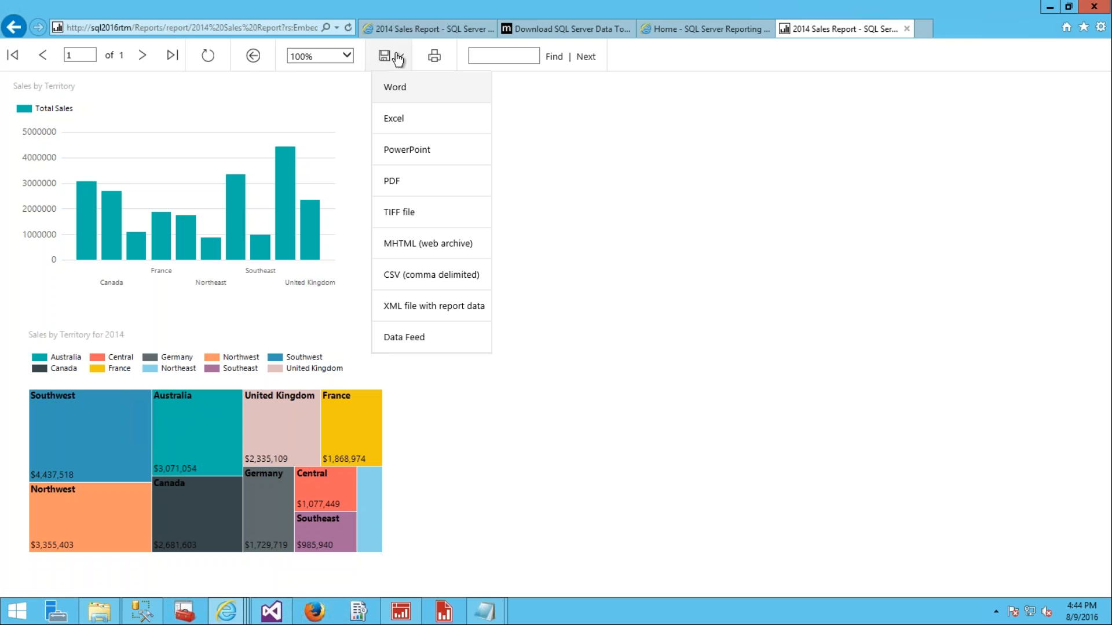
left_click(580, 223)
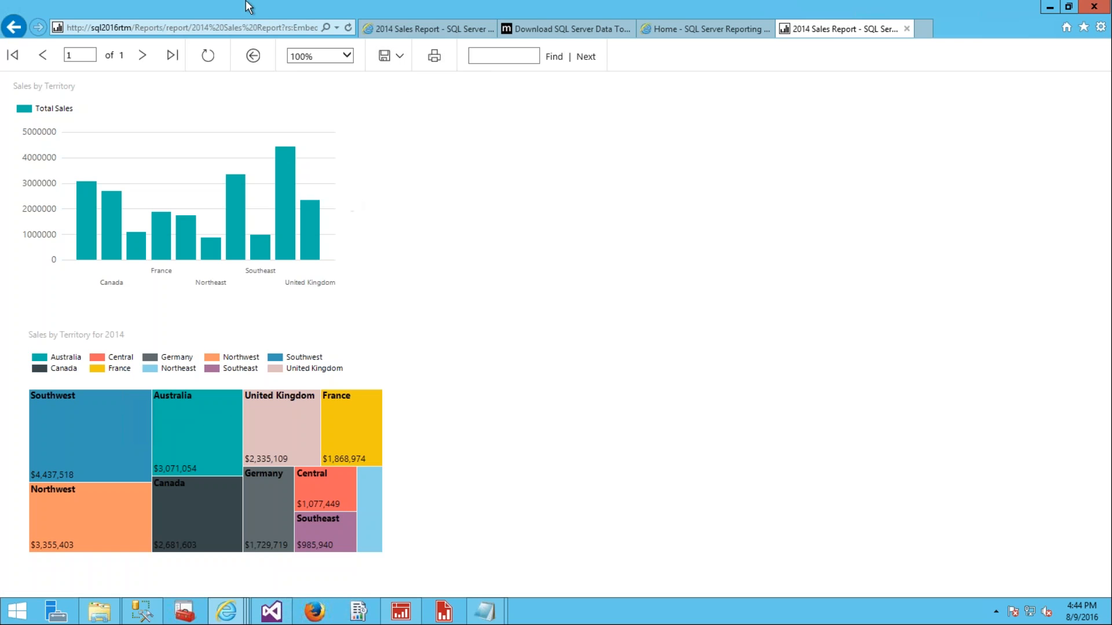
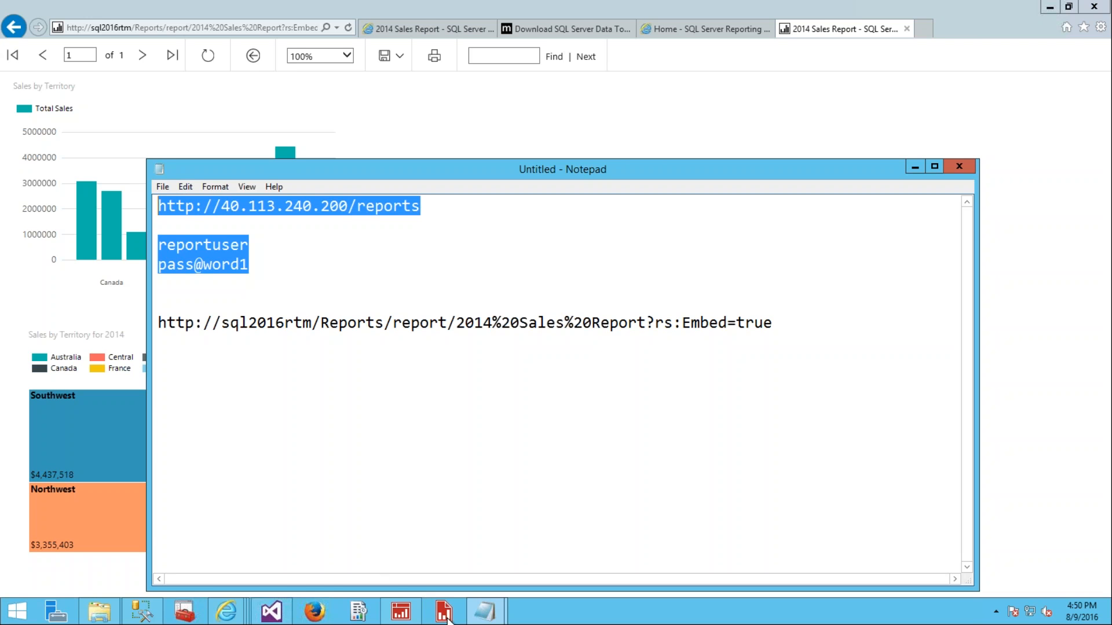
- Switch to Mobile Report Publisher, set the number format of Delta number 1 to Percent, and preview the WIT report
left_click(400, 615)
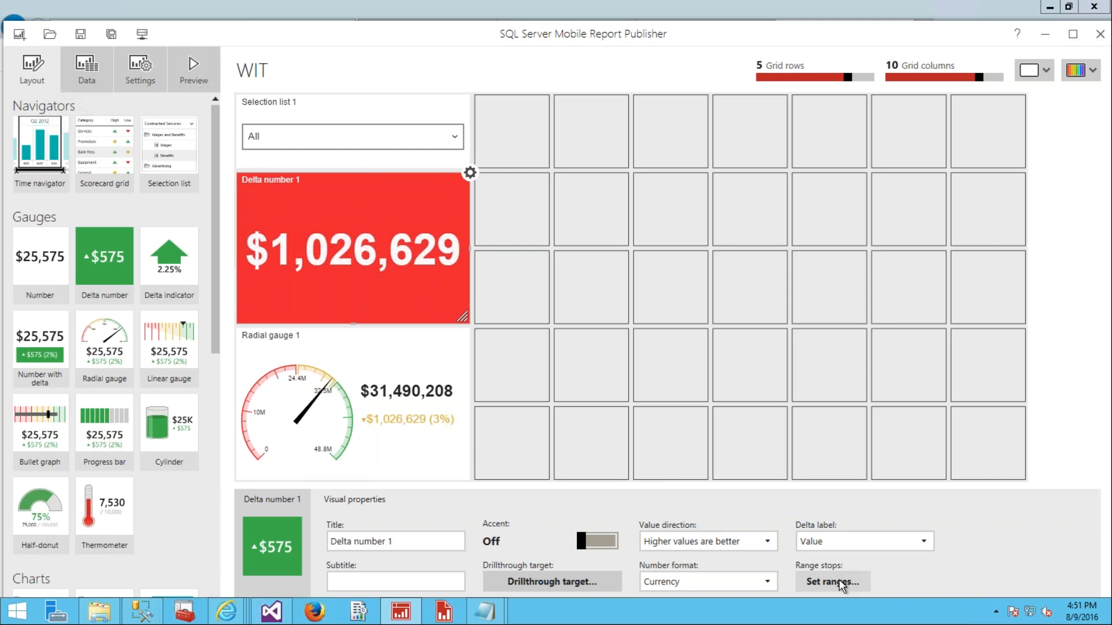
left_click(768, 582)
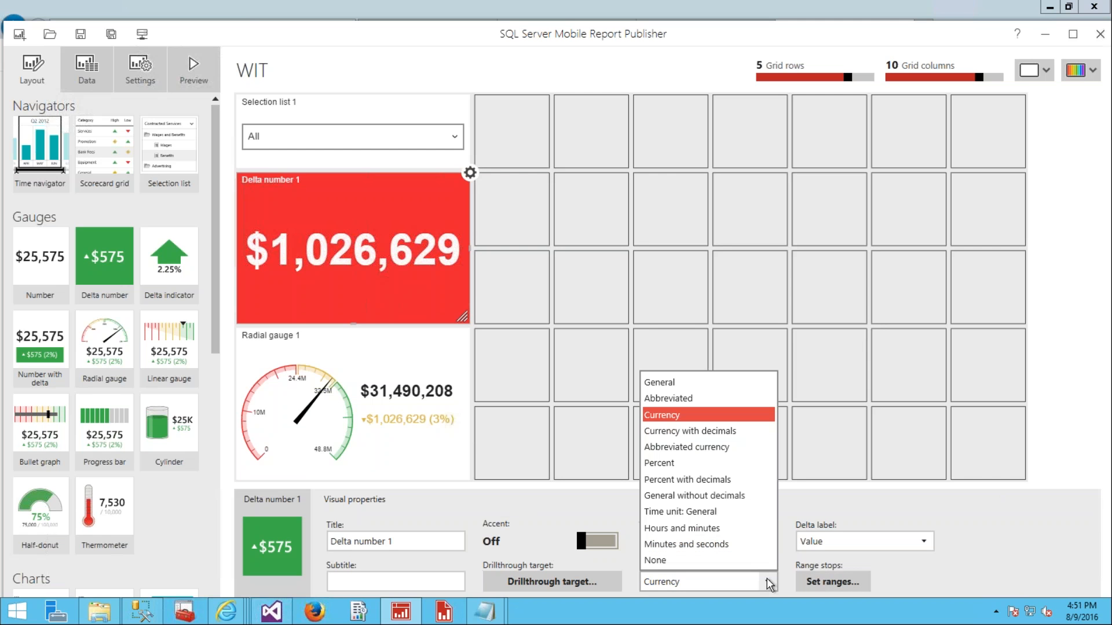
left_click(721, 466)
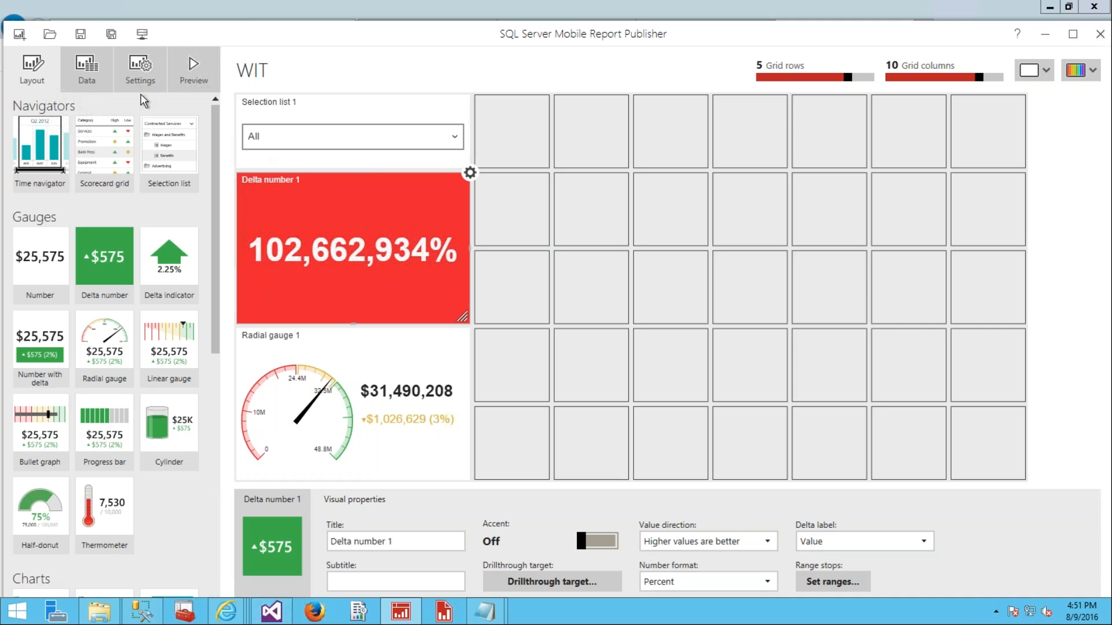
left_click(200, 73)
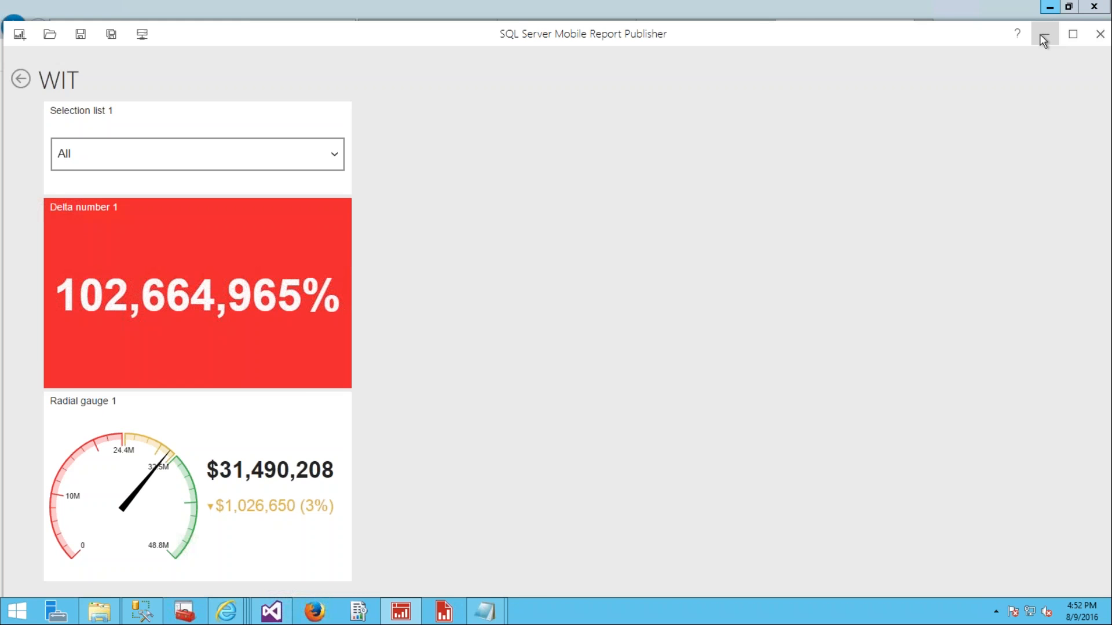
left_click(1042, 36)
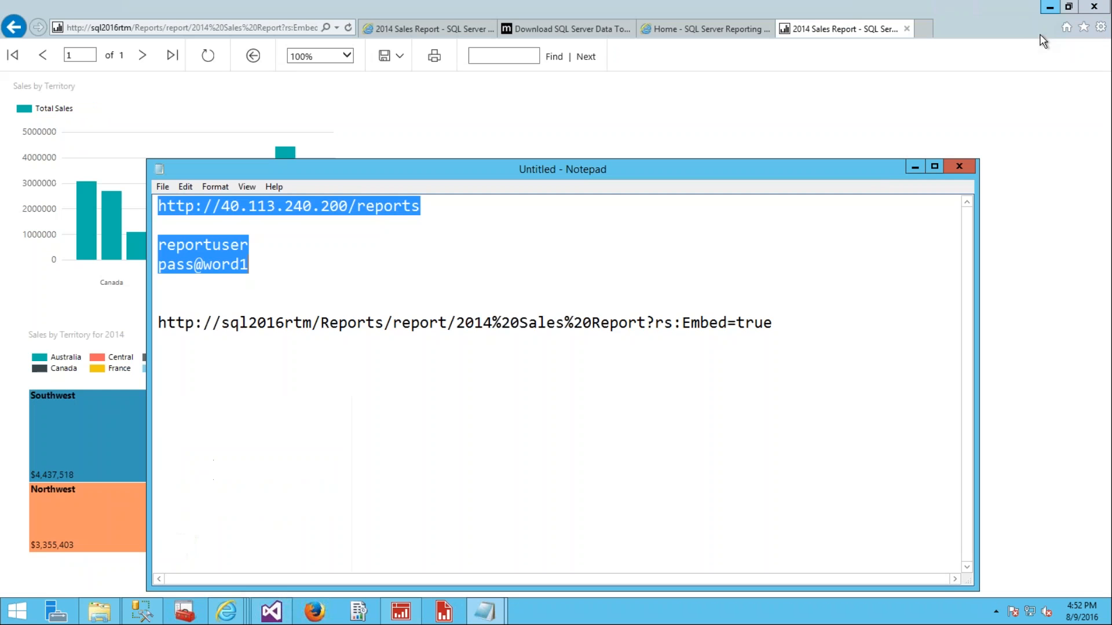